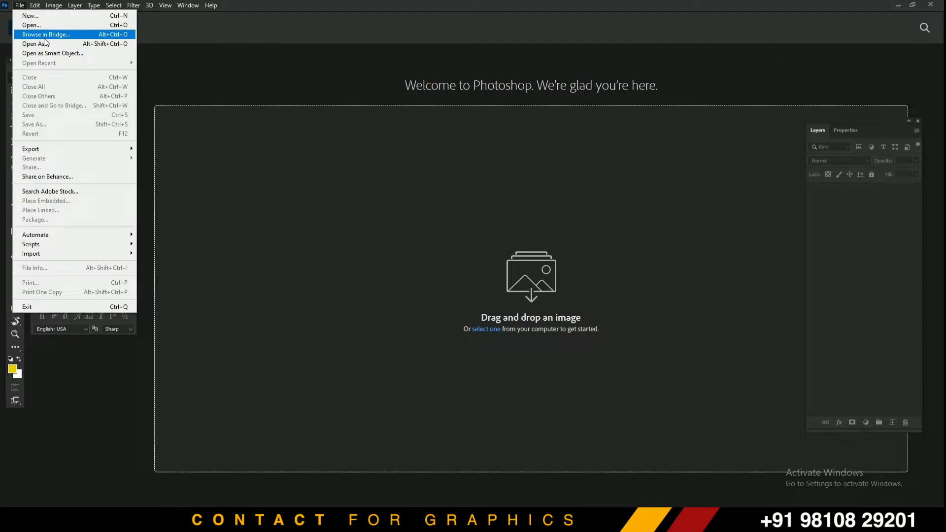
Step: Create a new 1080 x 1080 pixel RGB document at 72 pixels/inch
left_click(34, 16)
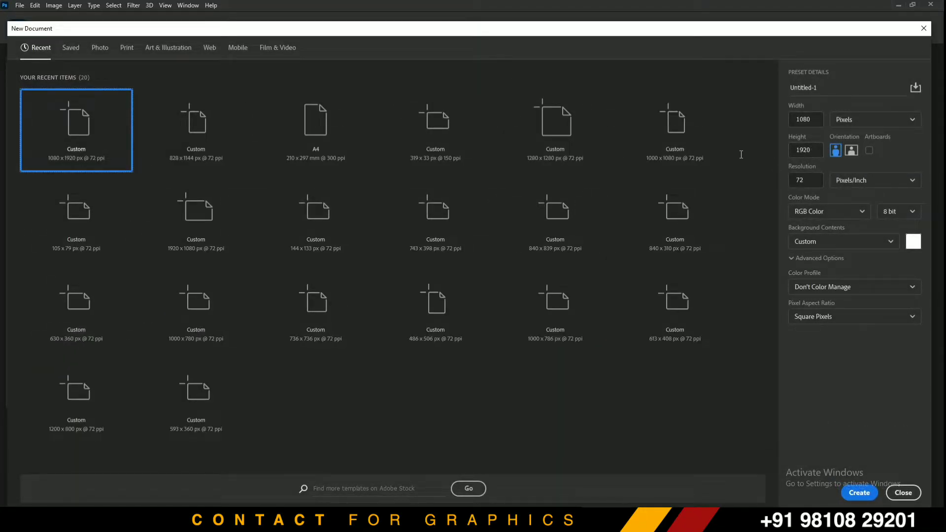
left_click(795, 149)
left_click_drag(812, 119, 789, 152)
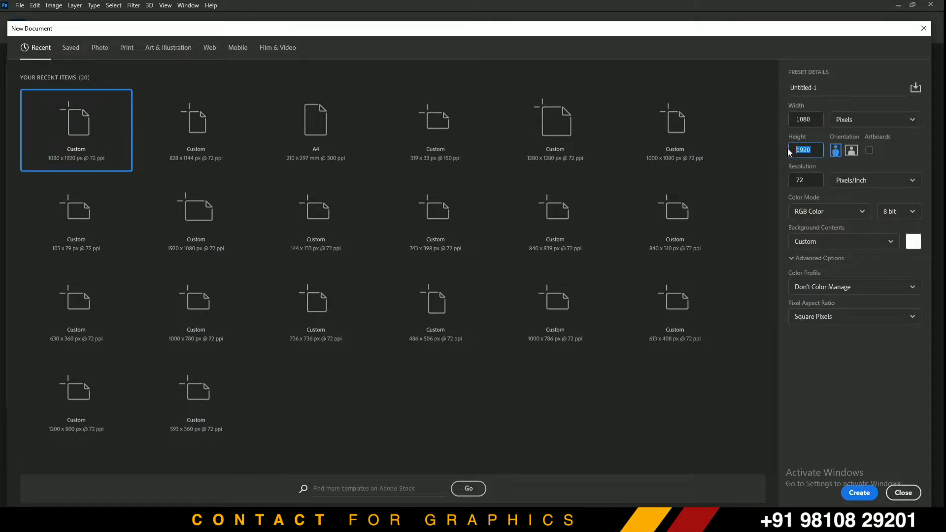
type("1080")
left_click(858, 493)
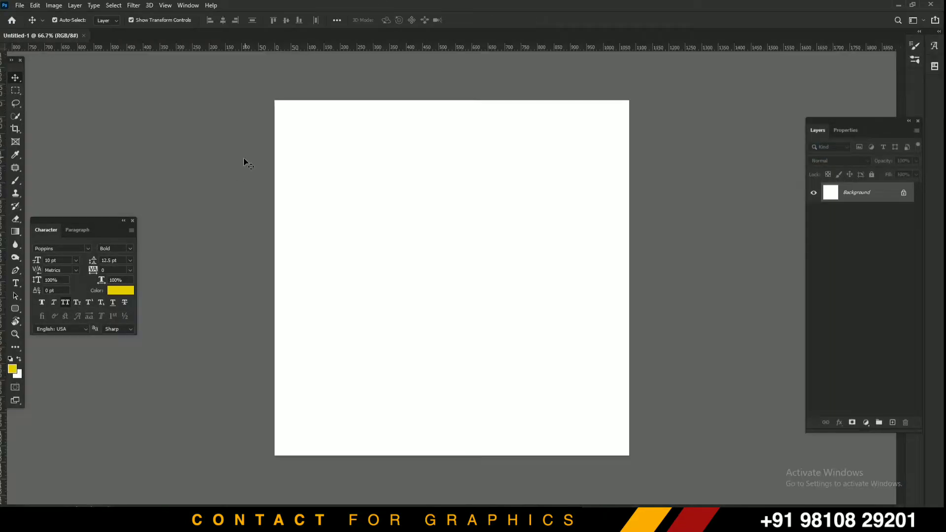
Step: Save the document as a Photoshop file named "Cool post design"
key("ctrl+s")
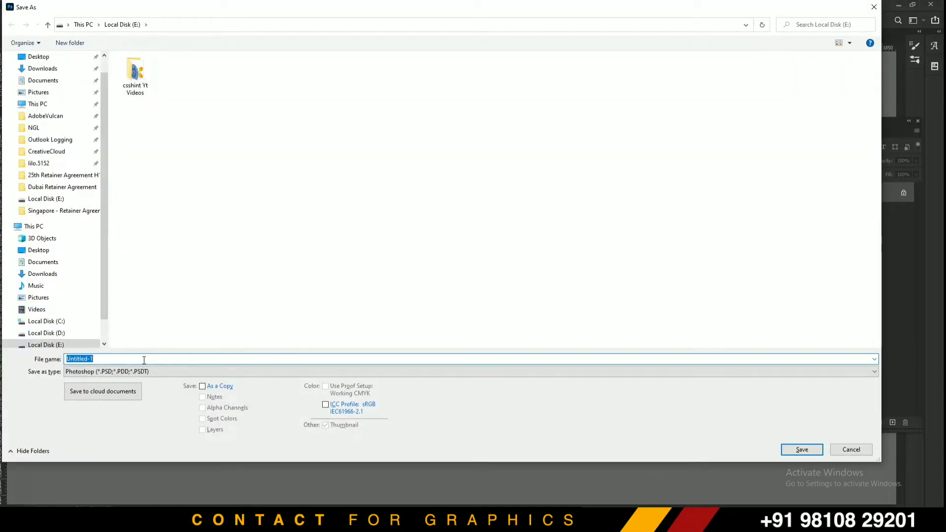
type("Cool post design")
key("Return")
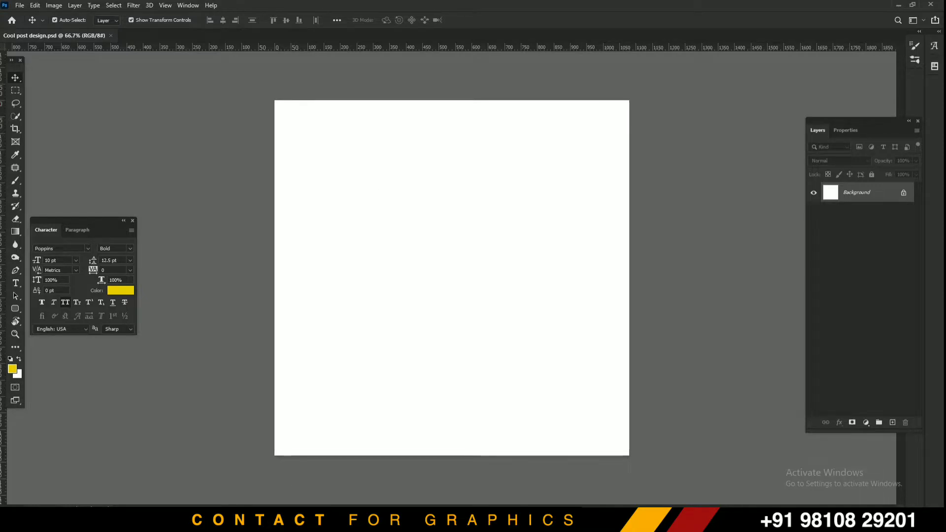
Step: Place the photo of the woman in the pink dress from the file folder onto the canvas
key("alt+Tab")
left_click_drag(218, 189, 373, 235)
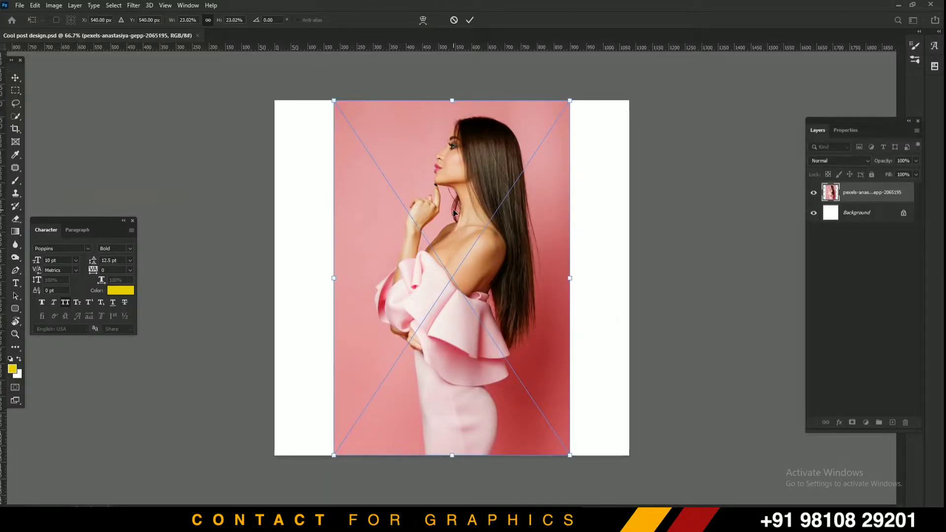
key("ctrl+minus")
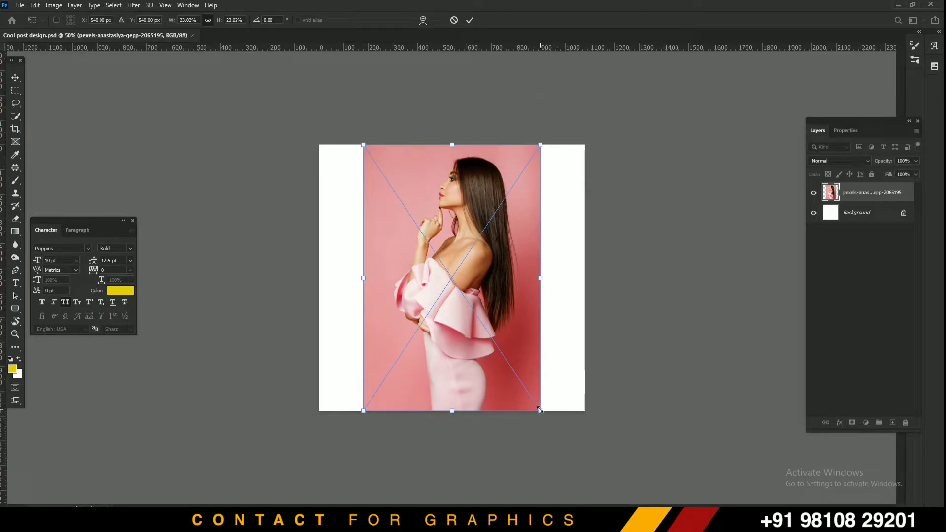
Step: Enlarge the placed photo to about 34% and align its top with the canvas's upper edge
left_click_drag(540, 410, 579, 470)
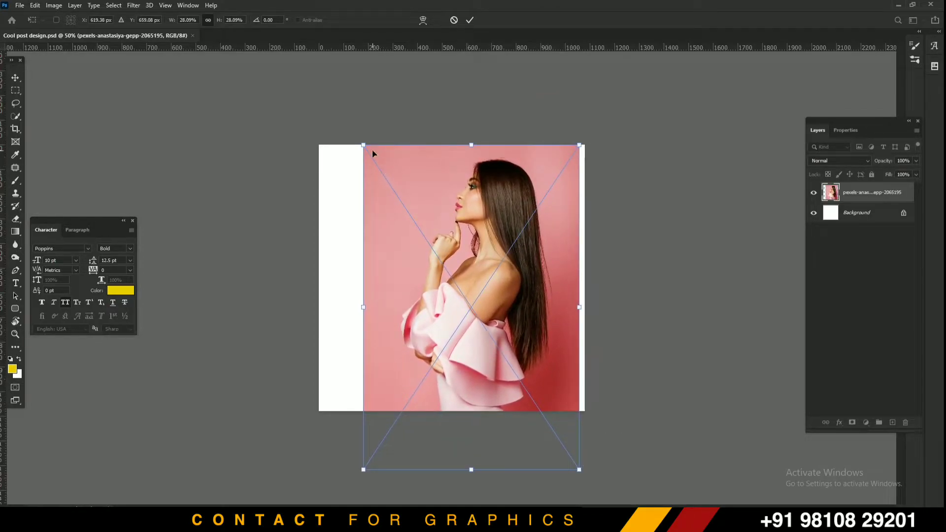
left_click_drag(366, 144, 318, 77)
left_click_drag(418, 124, 436, 201)
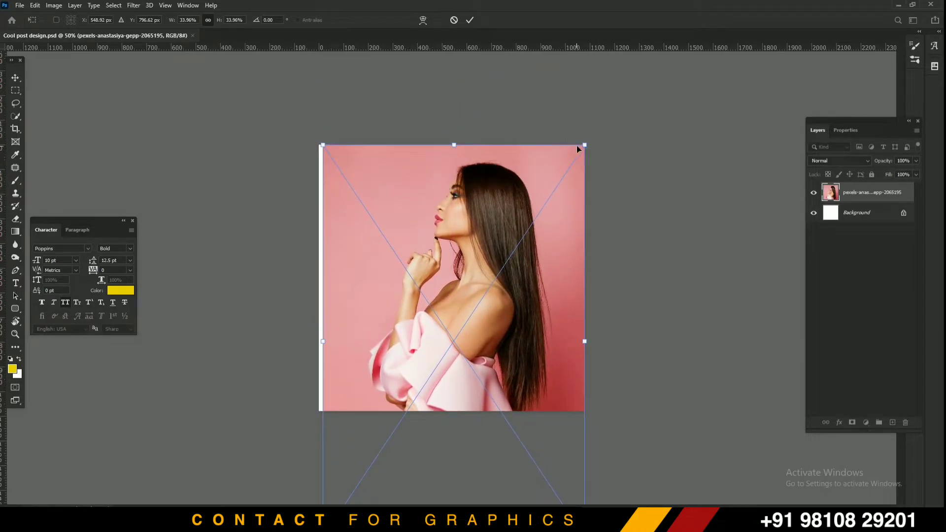
left_click_drag(578, 148, 589, 141)
left_click_drag(545, 183, 540, 187)
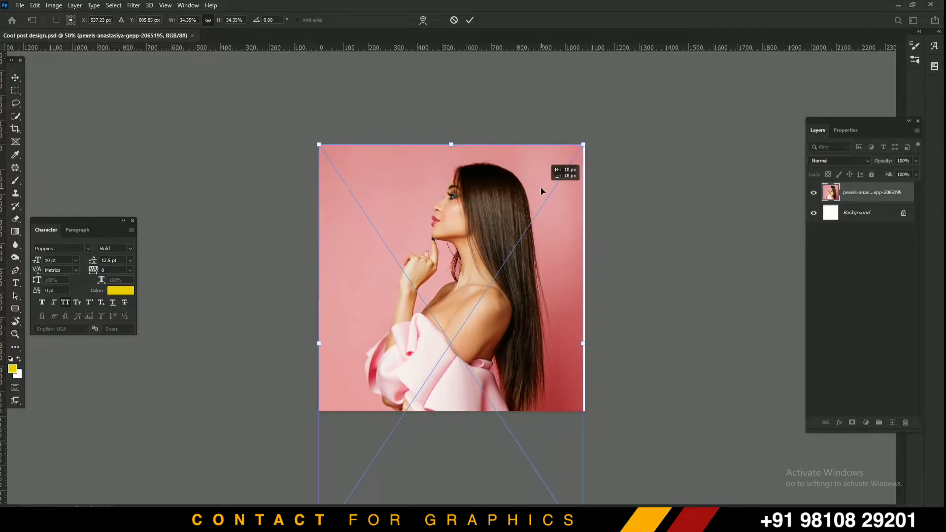
Step: Scale the placed photo down to 22.74%, move it up so it nearly fills the canvas height, and commit the placement
left_click_drag(584, 144, 534, 219)
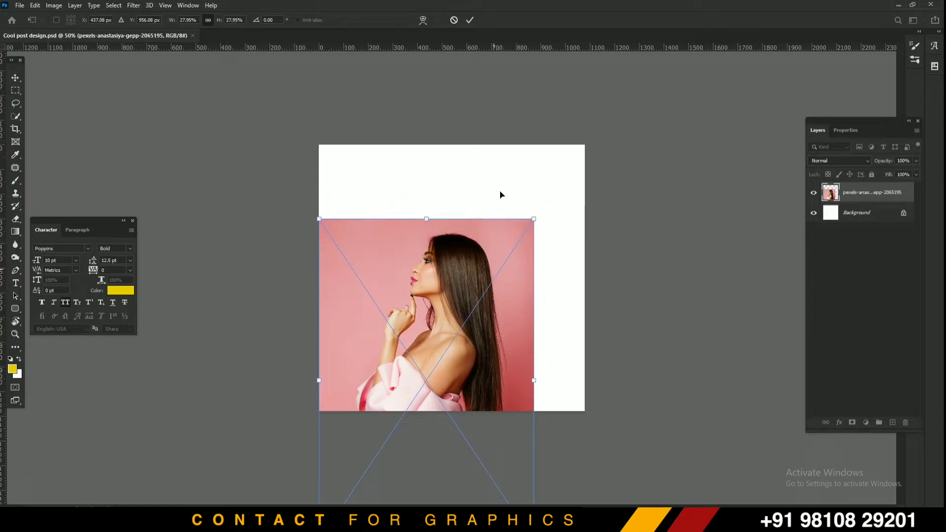
left_click_drag(469, 329, 493, 238)
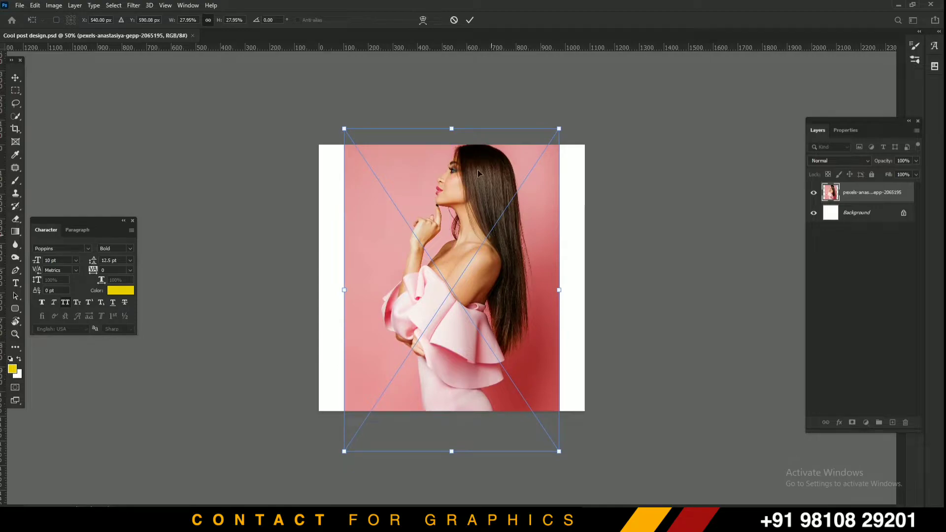
left_click_drag(558, 130, 520, 190)
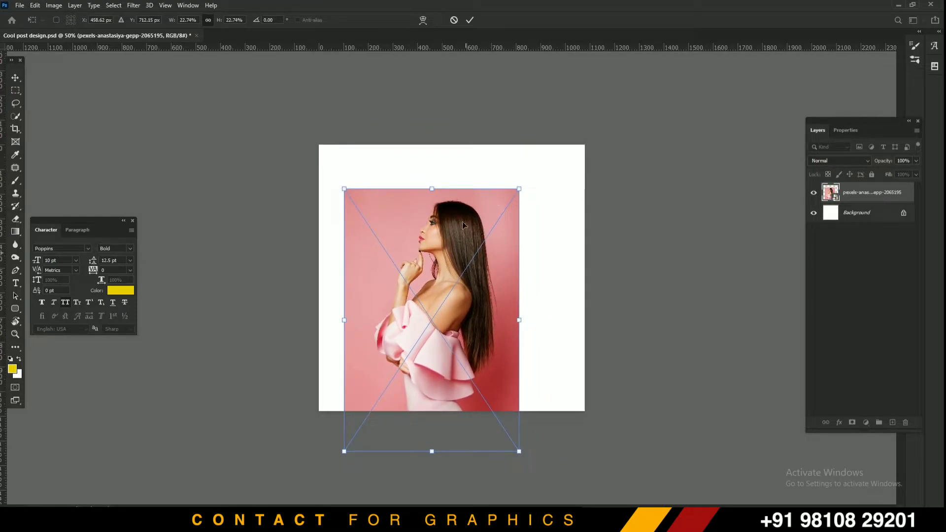
left_click_drag(470, 211, 473, 163)
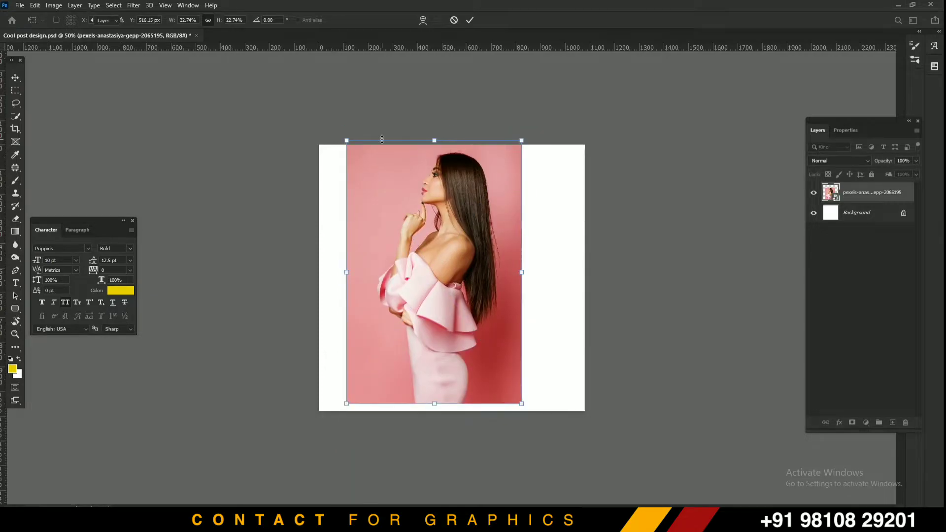
key("Return")
Step: Centre the photo horizontally and vertically on the canvas and clear the selection
key("ctrl+a")
left_click(223, 20)
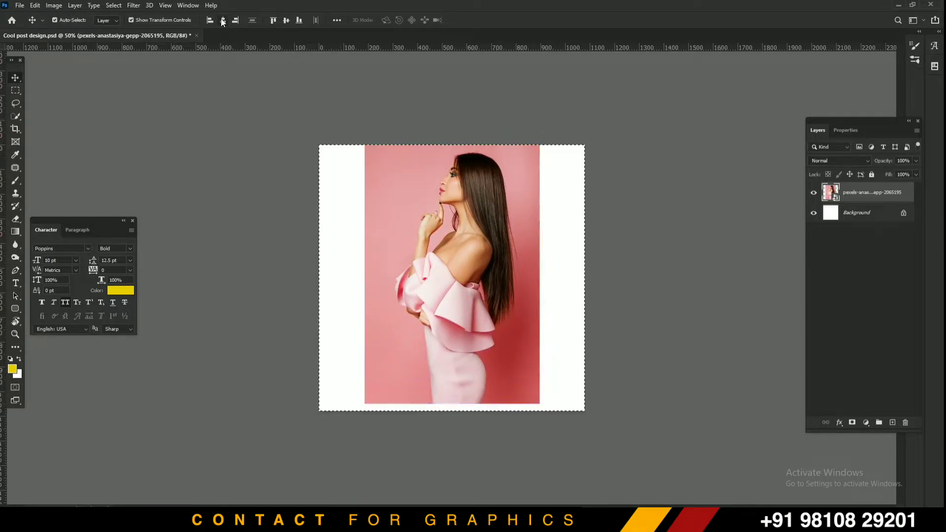
left_click(287, 21)
key("ctrl+d")
Step: Enlarge the photo to 23.18% so it extends past the canvas's upper edge
left_click(241, 147)
left_click(421, 196)
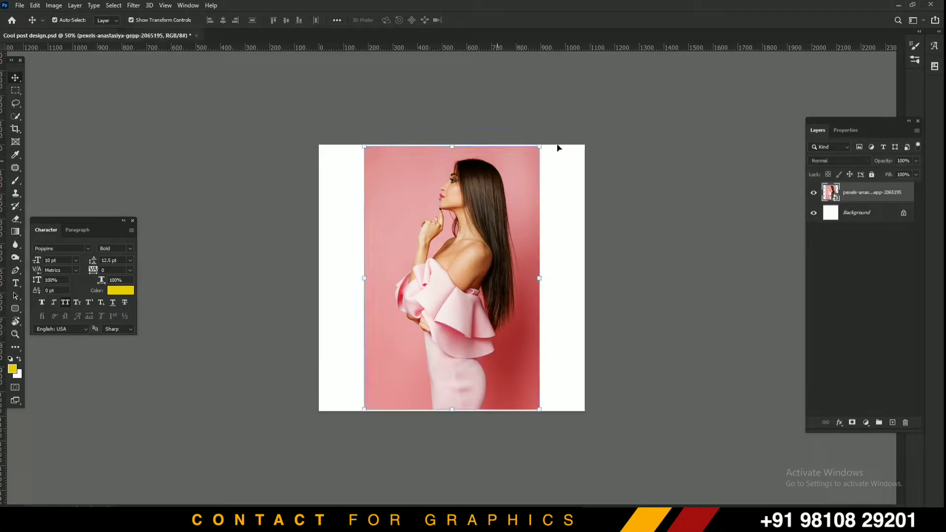
left_click_drag(540, 146, 544, 140)
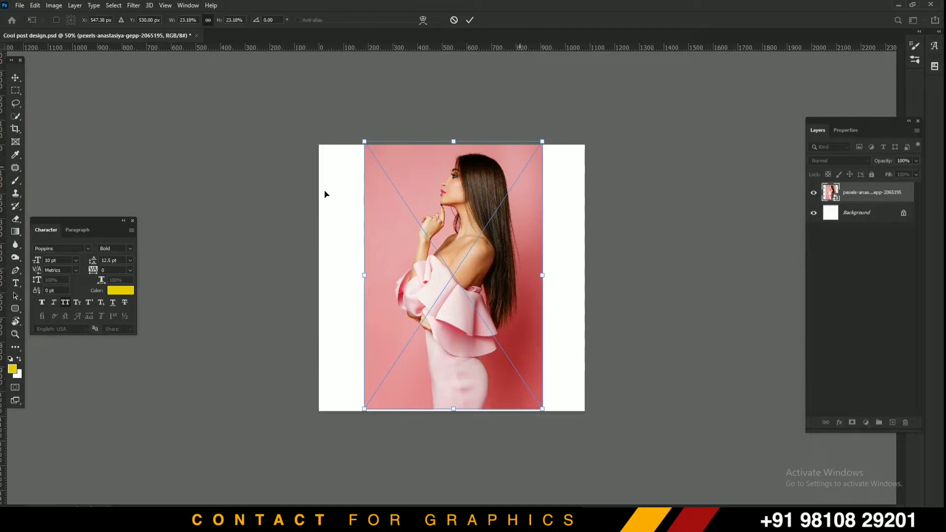
key("Return")
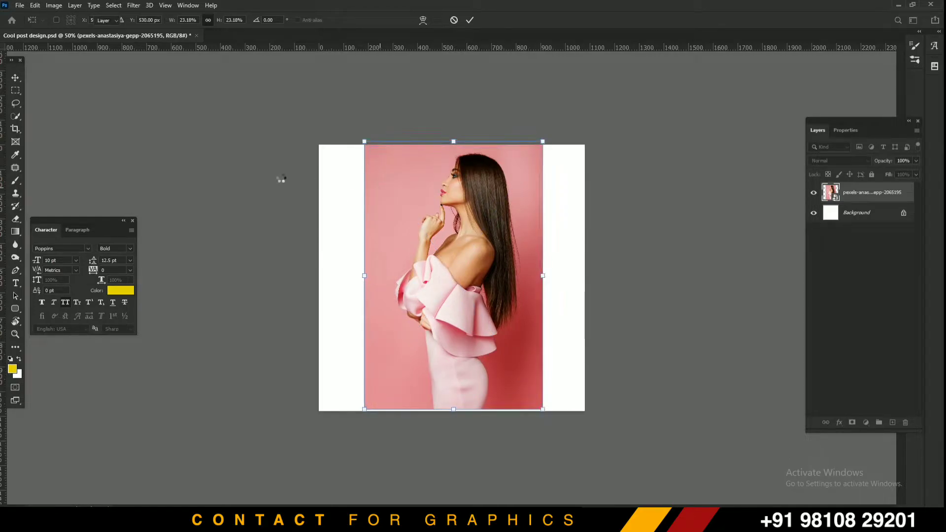
left_click(277, 175)
Step: Enlarge the photo to 23.39% so it also reaches the canvas's lower edge
key("ctrl+plus")
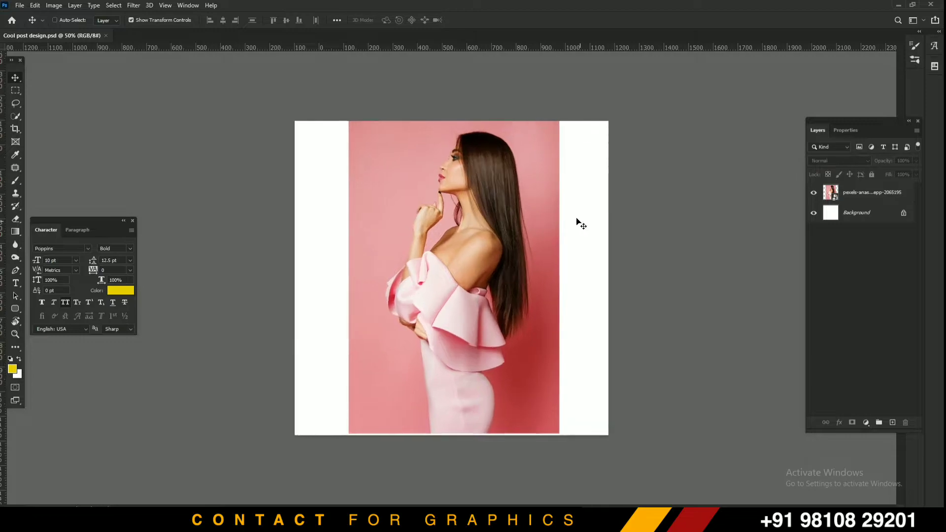
key("ctrl+plus")
left_click_drag(542, 170, 528, 217)
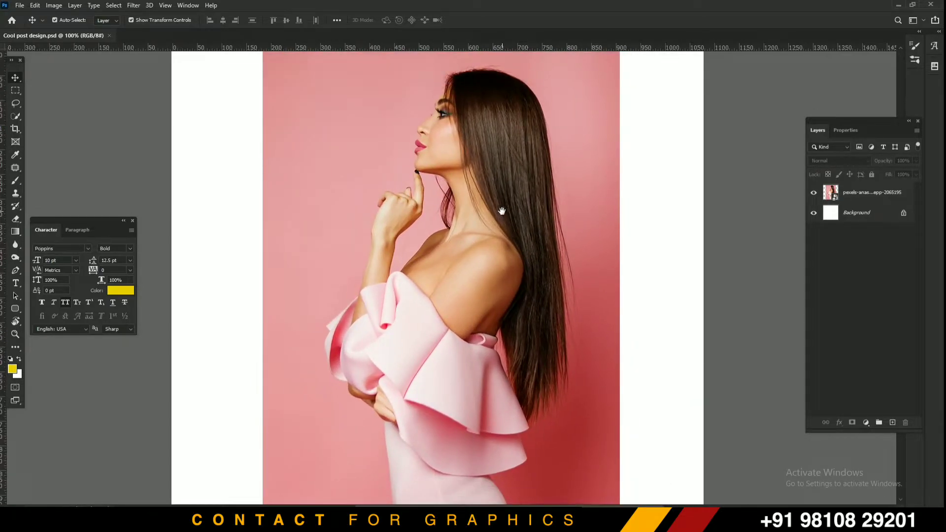
key("ctrl+minus")
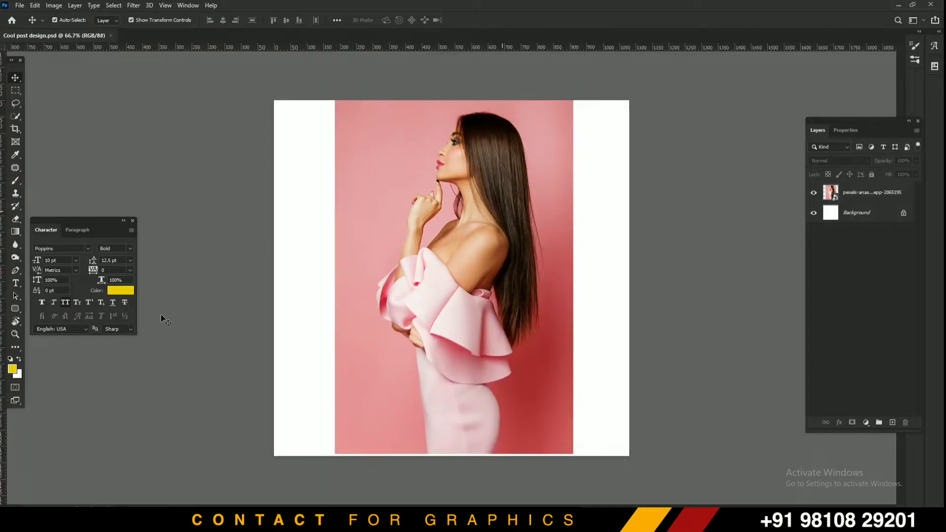
left_click(429, 354)
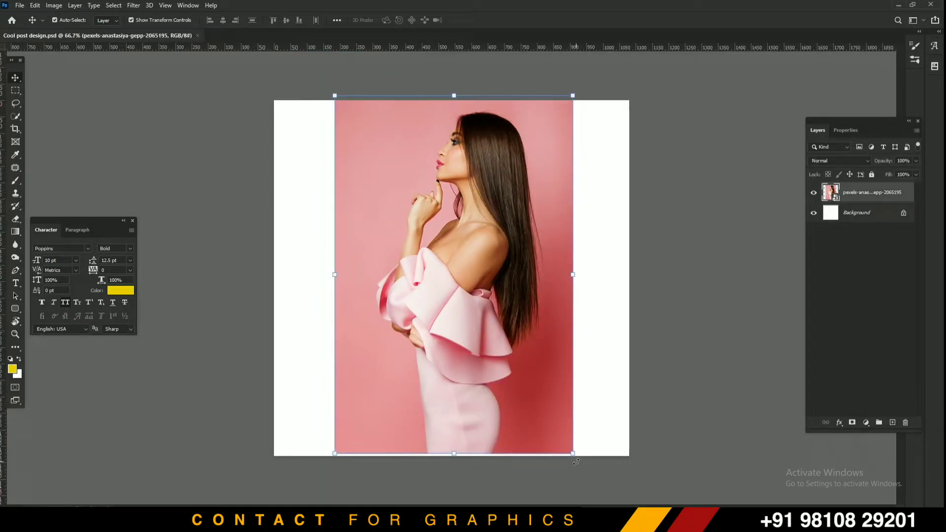
left_click_drag(573, 454, 575, 455)
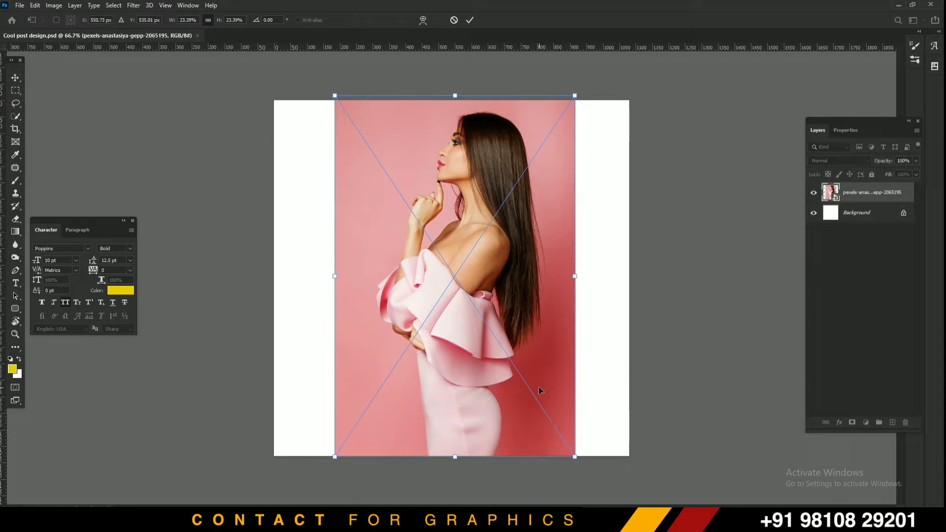
key("Return")
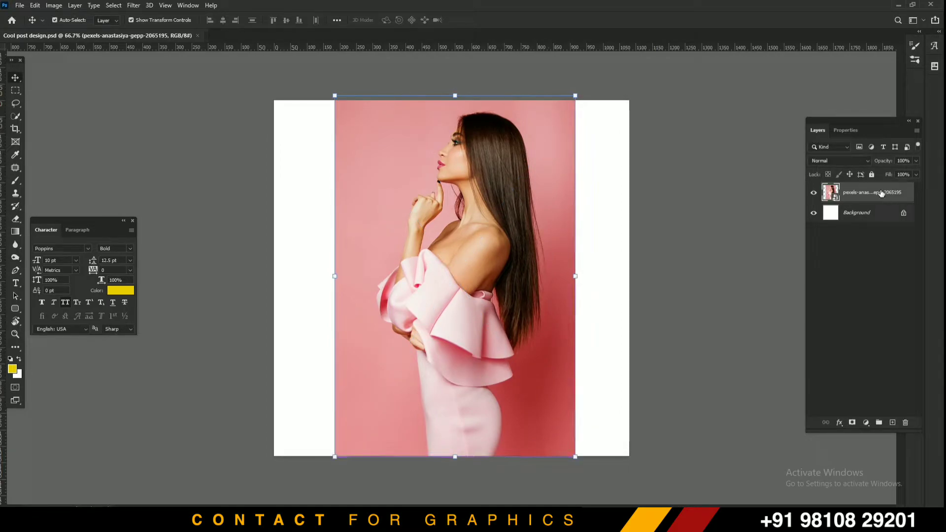
Step: Rasterize the photo layer
right_click(879, 193)
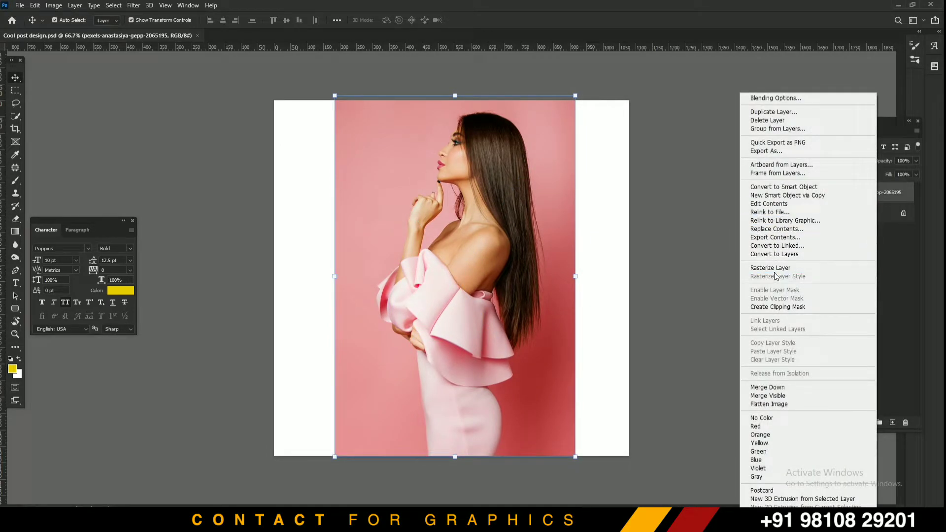
left_click(773, 269)
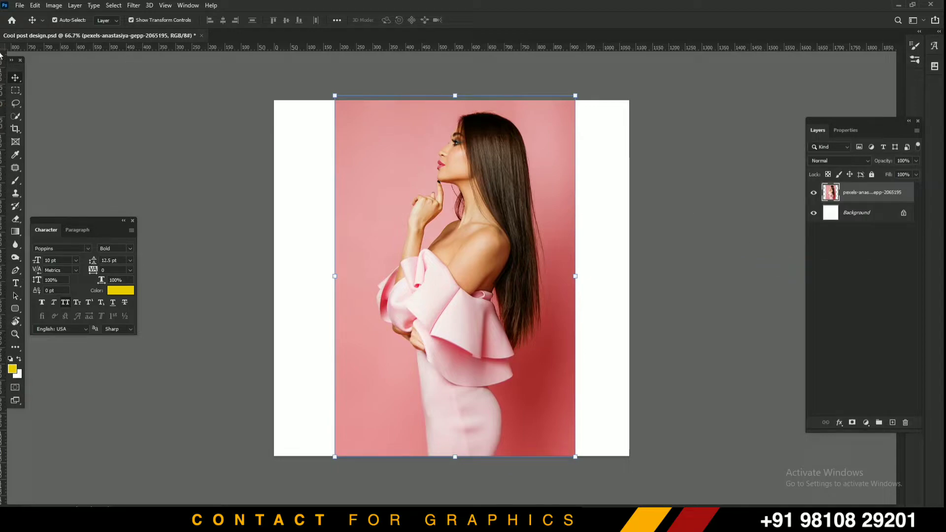
left_click(14, 90)
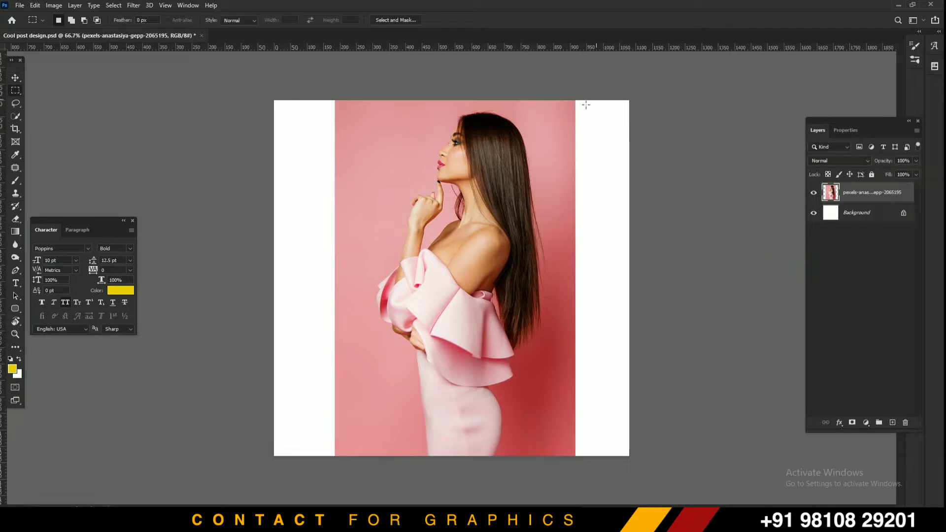
key("v")
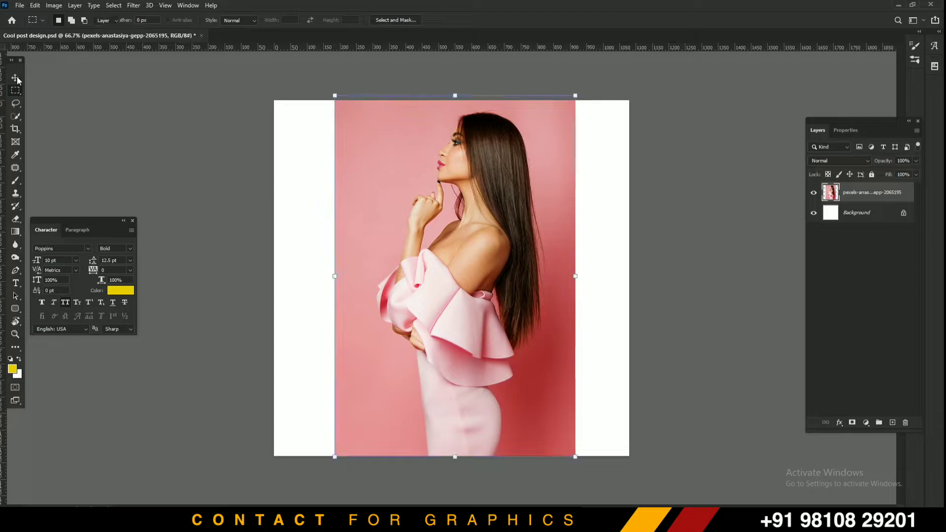
Step: Scale the rasterized photo down proportionally, leaving white margins above and beside it with its lower edge on the canvas edge
left_click_drag(575, 96, 536, 184)
left_click_drag(465, 236, 475, 234)
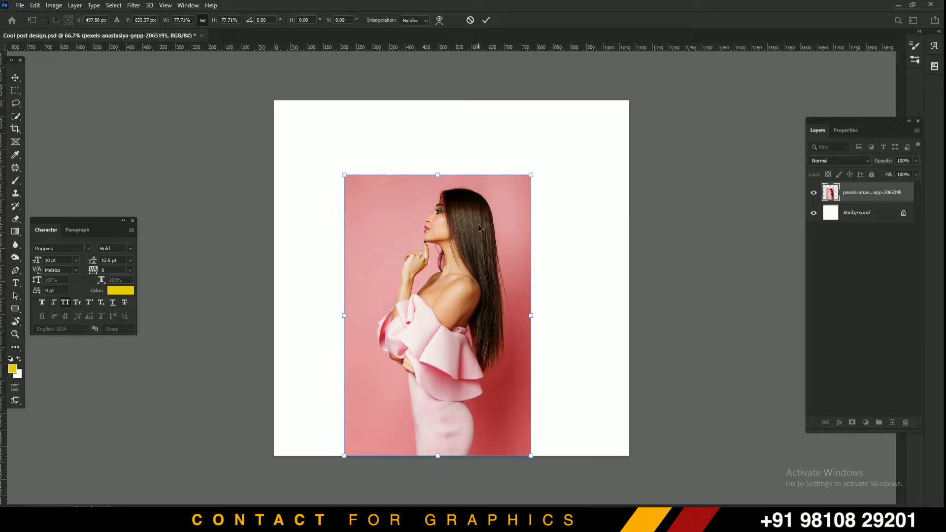
left_click_drag(532, 177, 550, 148)
key("Return")
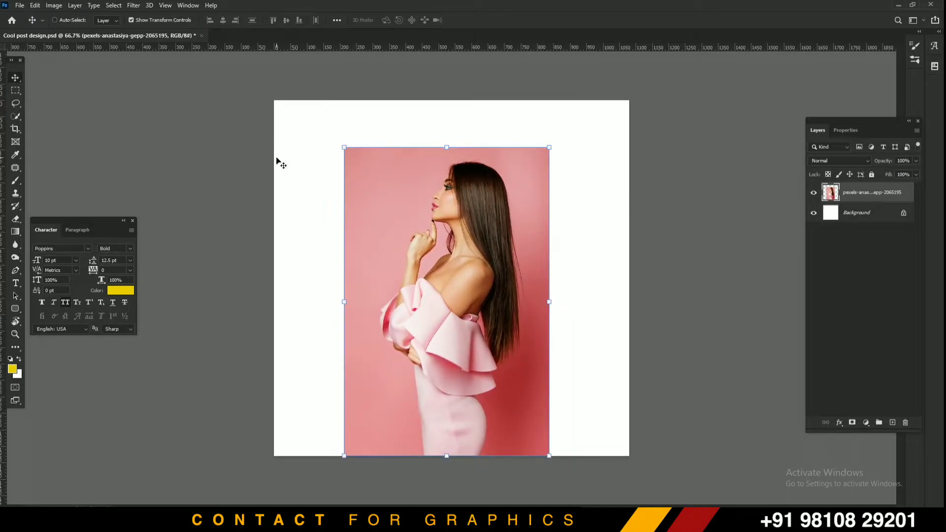
left_click(232, 144, "ctrl")
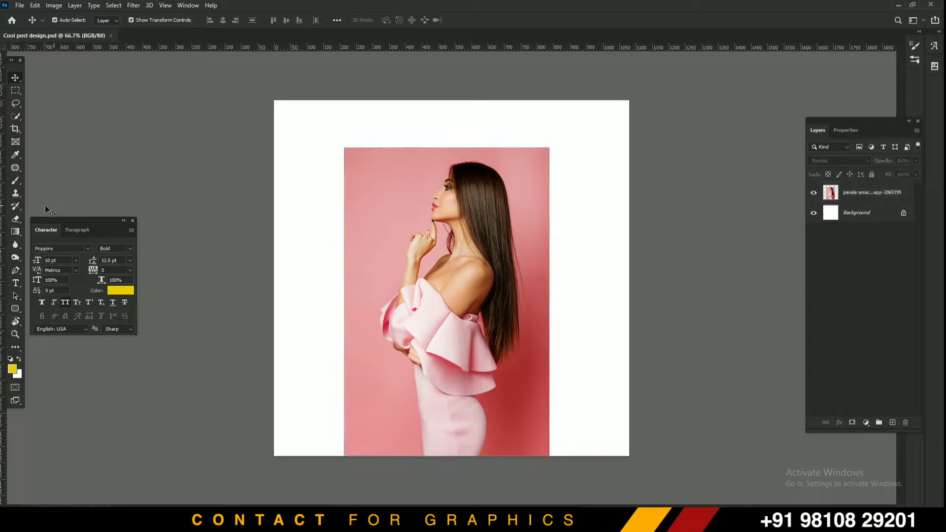
Step: Stretch a narrow strip along the photo's left edge outwards so the pink background reaches the canvas's left edge
left_click(16, 89)
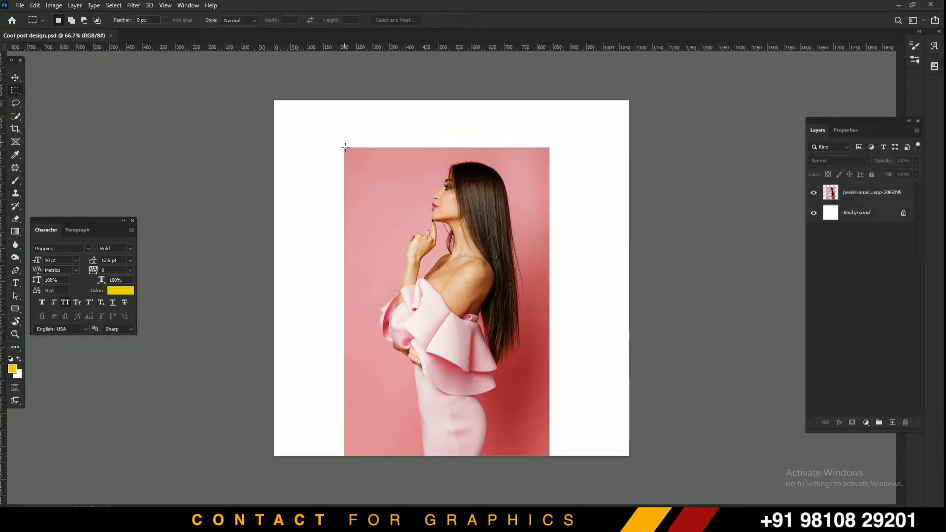
left_click_drag(344, 146, 358, 467)
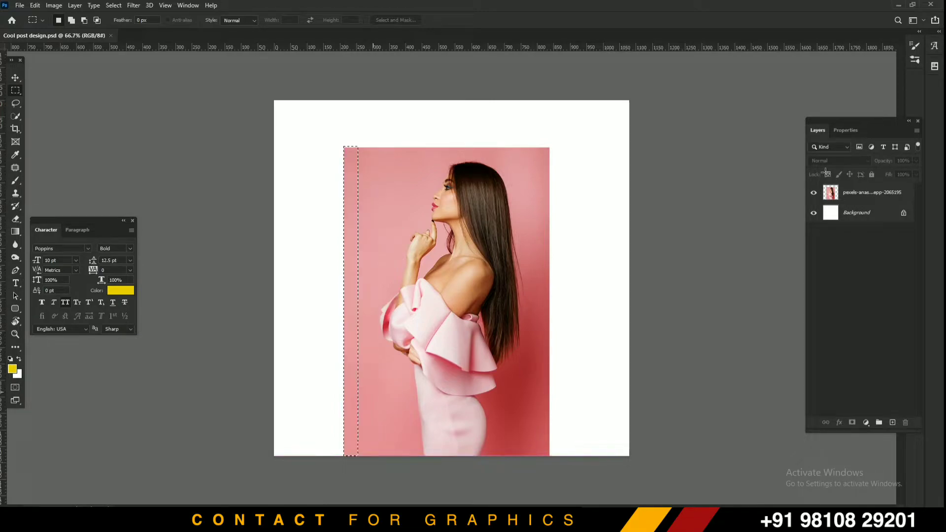
left_click(875, 197)
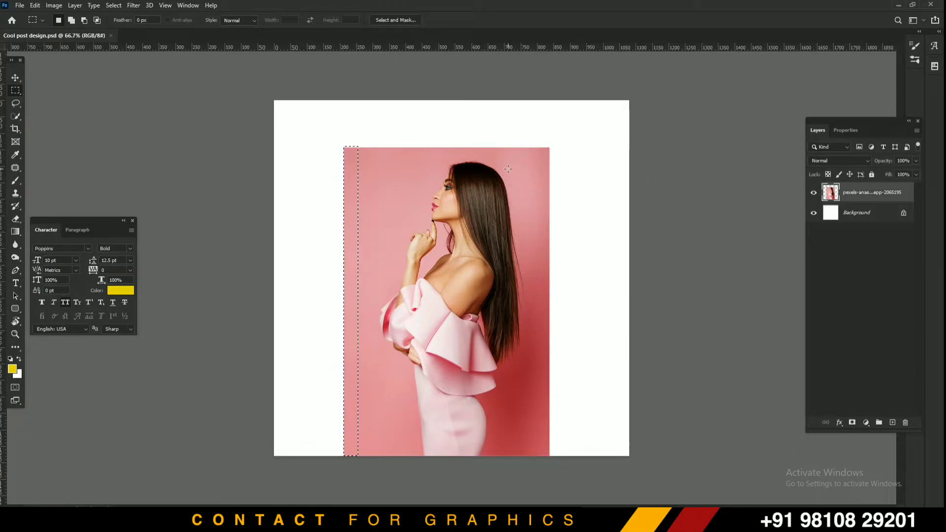
left_click(14, 79)
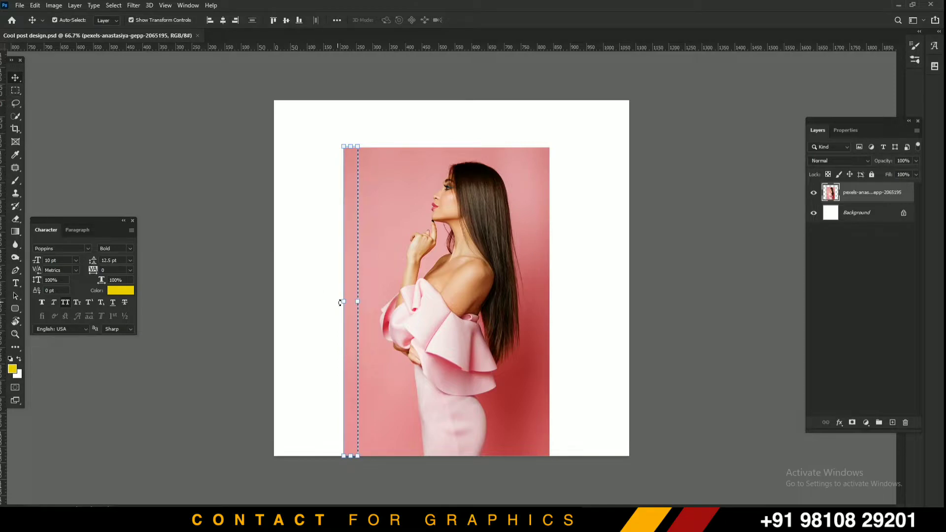
left_click_drag(340, 302, 268, 301)
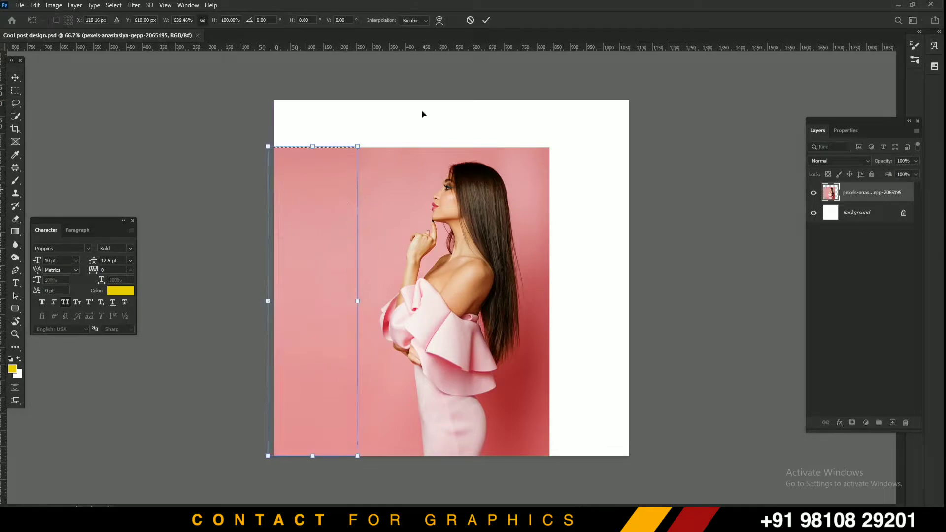
left_click(486, 20)
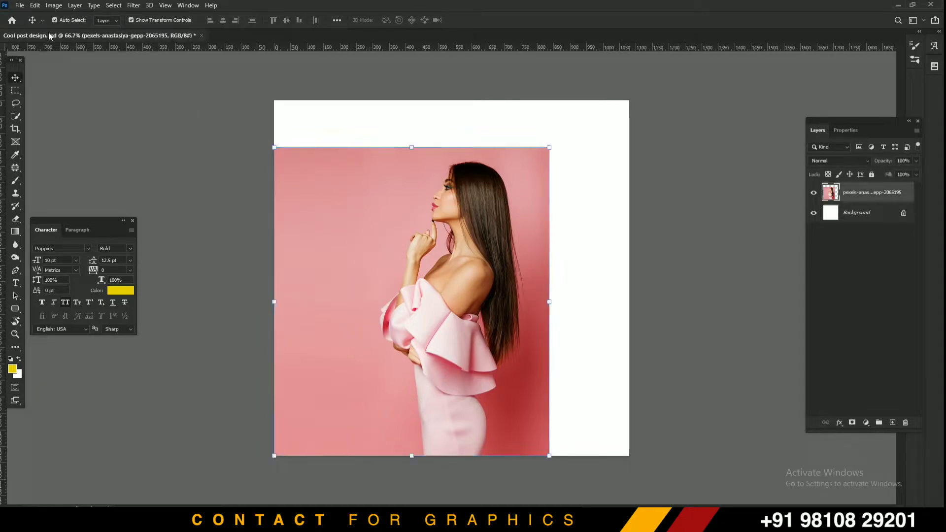
Step: Stretch a narrow strip near the photo's right edge so the pink background reaches the canvas's right edge, and deselect it
left_click(17, 90)
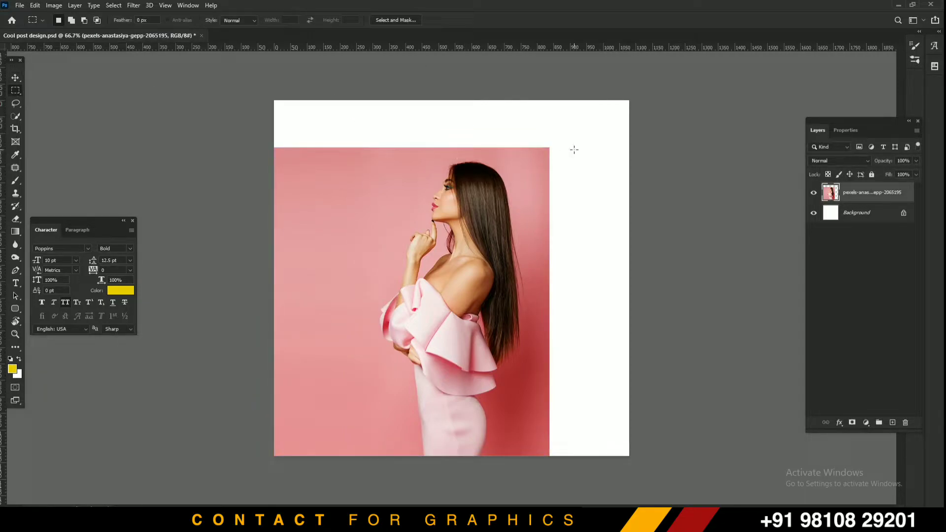
left_click_drag(538, 147, 546, 457)
left_click(15, 80)
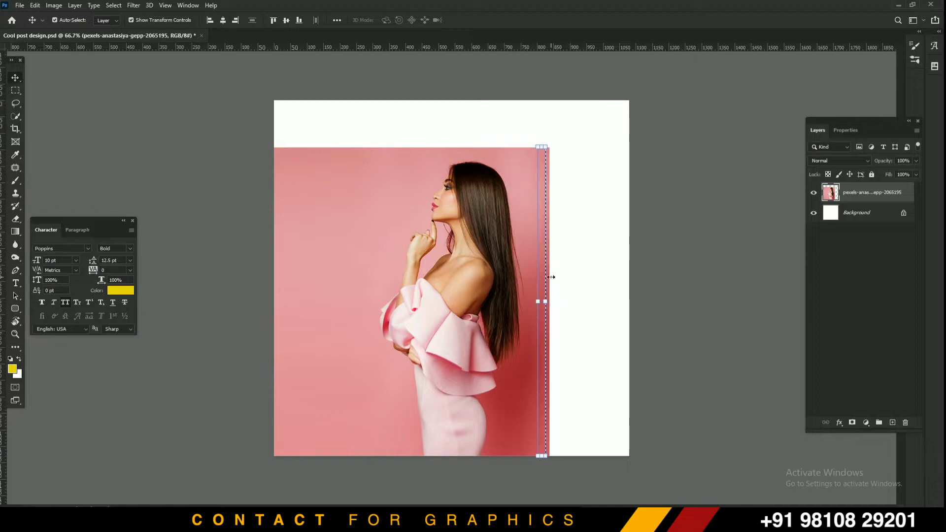
left_click_drag(546, 301, 630, 301)
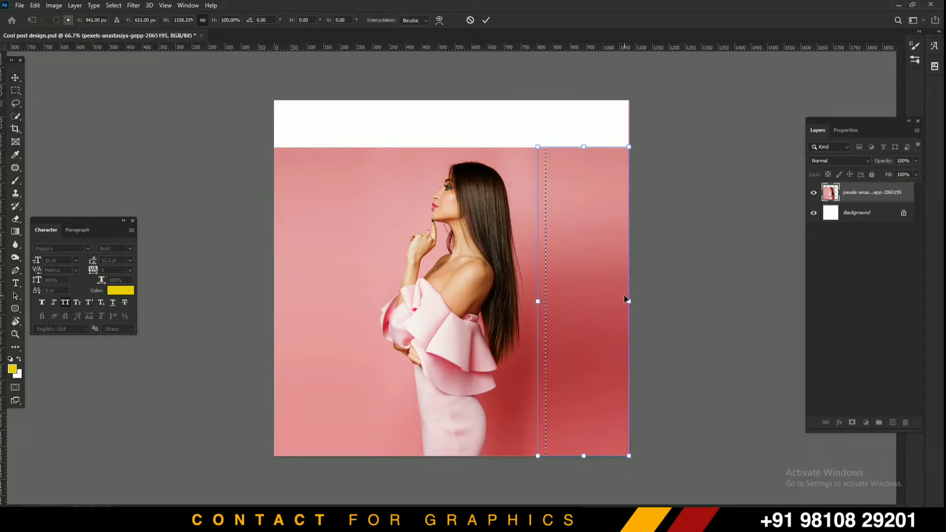
left_click(486, 20)
key("ctrl+d")
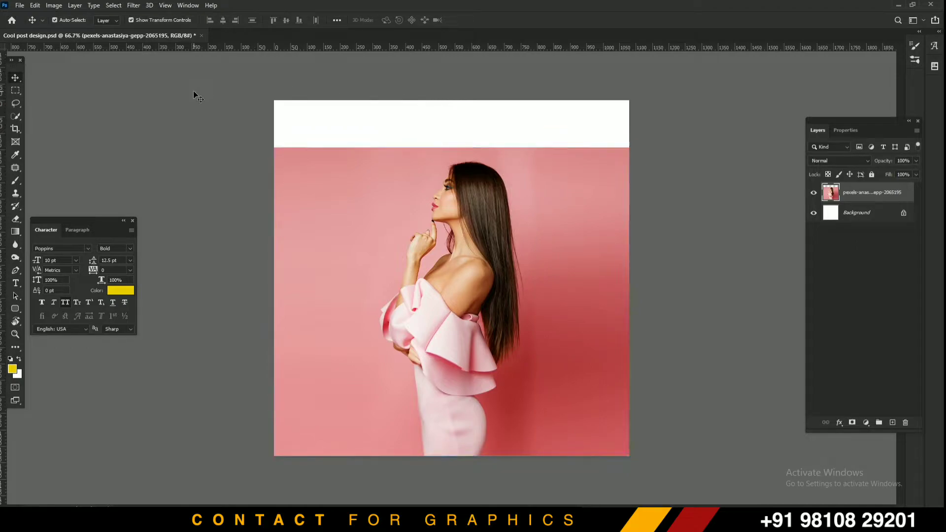
left_click(193, 91)
Step: Stretch a thin full-width strip of the photo above the woman's head upwards to cover the white margin, ending about 193 px high
left_click(359, 194)
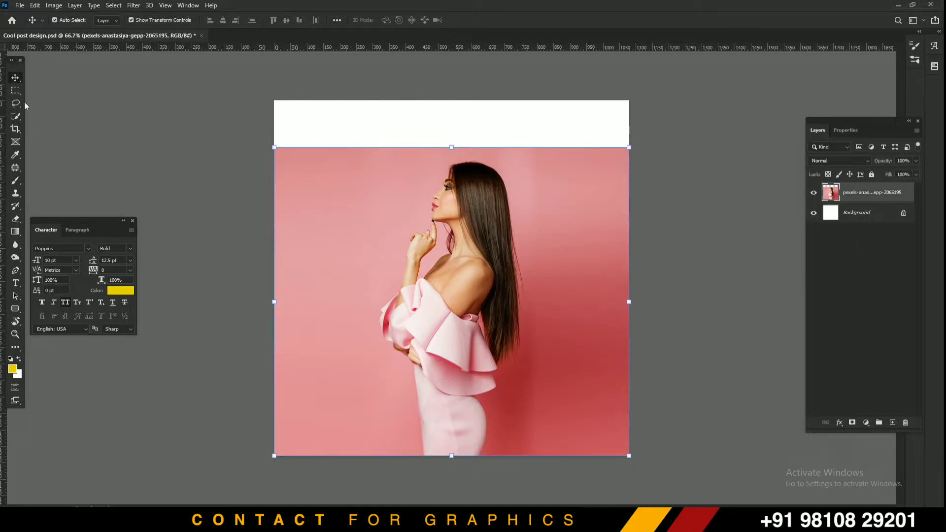
left_click(15, 90)
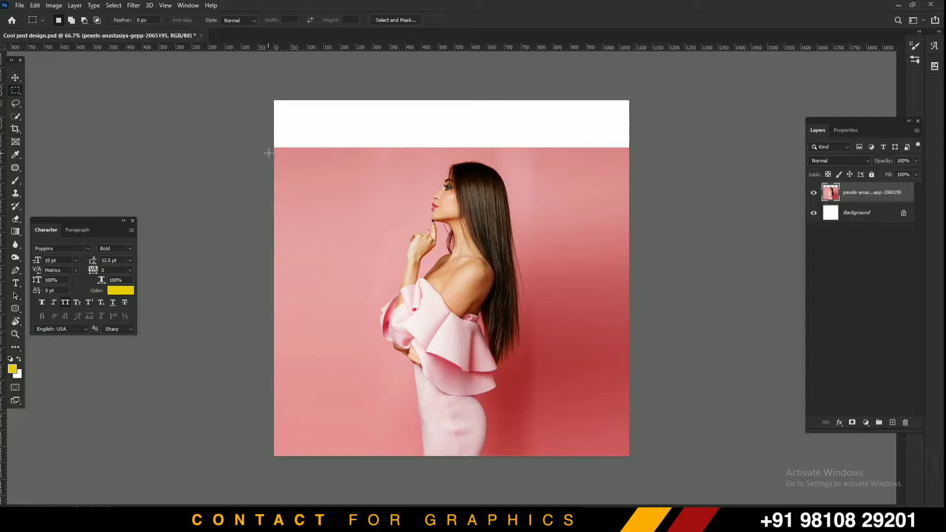
left_click_drag(269, 152, 641, 160)
left_click(16, 78)
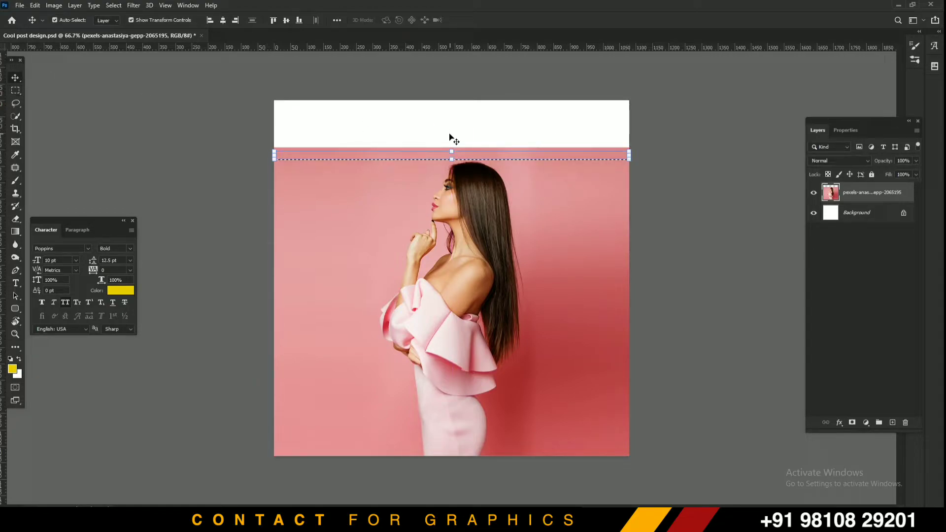
left_click_drag(453, 152, 453, 137)
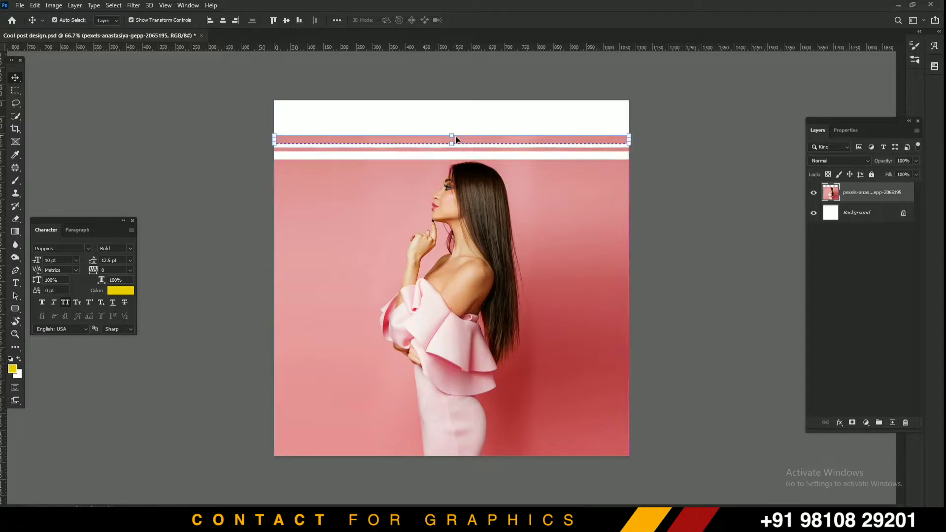
key("ctrl+z")
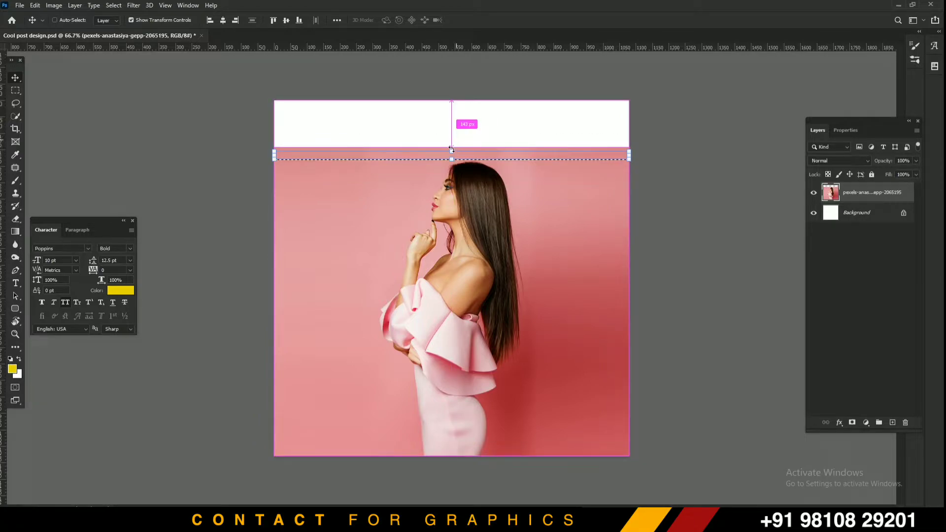
left_click_drag(452, 148, 452, 96)
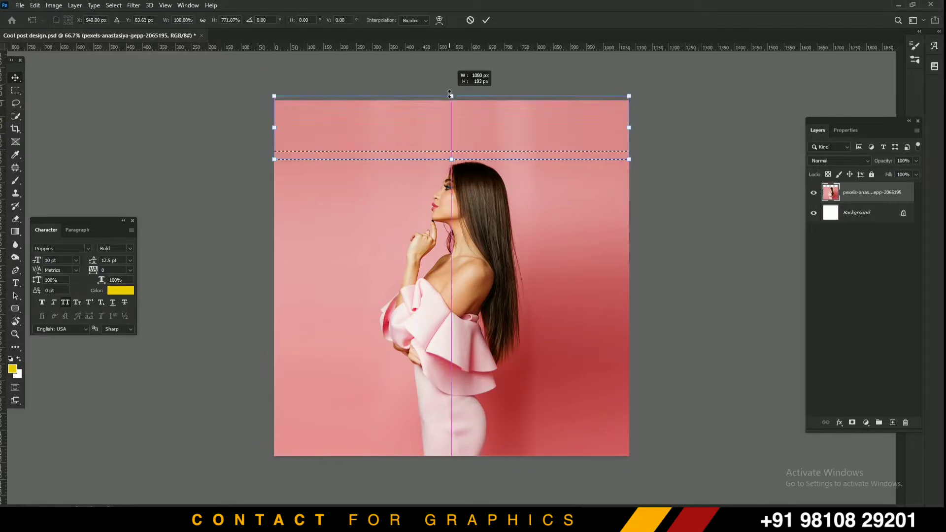
left_click(486, 21)
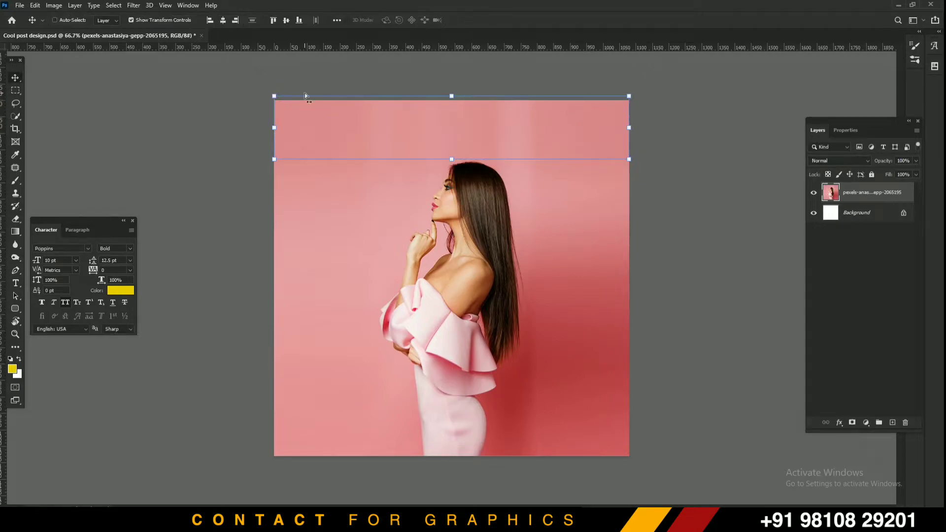
left_click(170, 97)
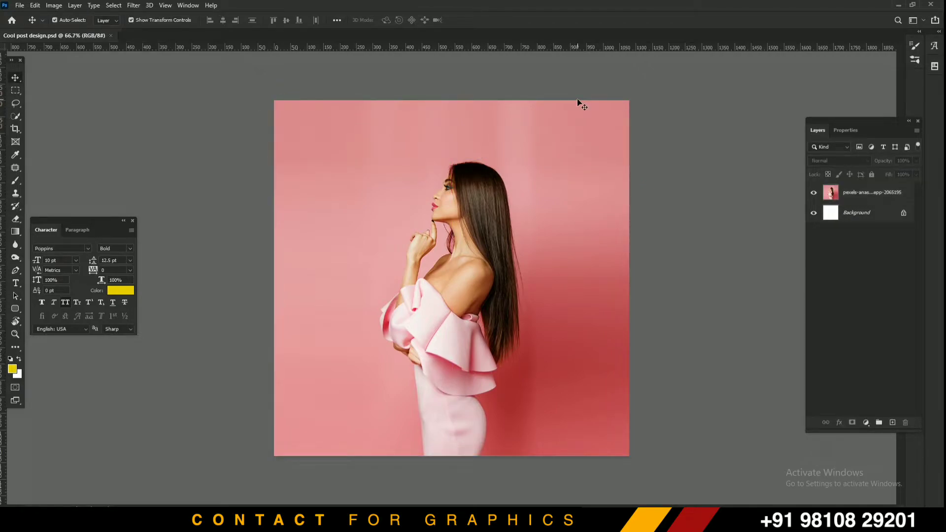
Step: Inspect the extended pink background around the woman's head and hair at closer zoom
key("ctrl+plus")
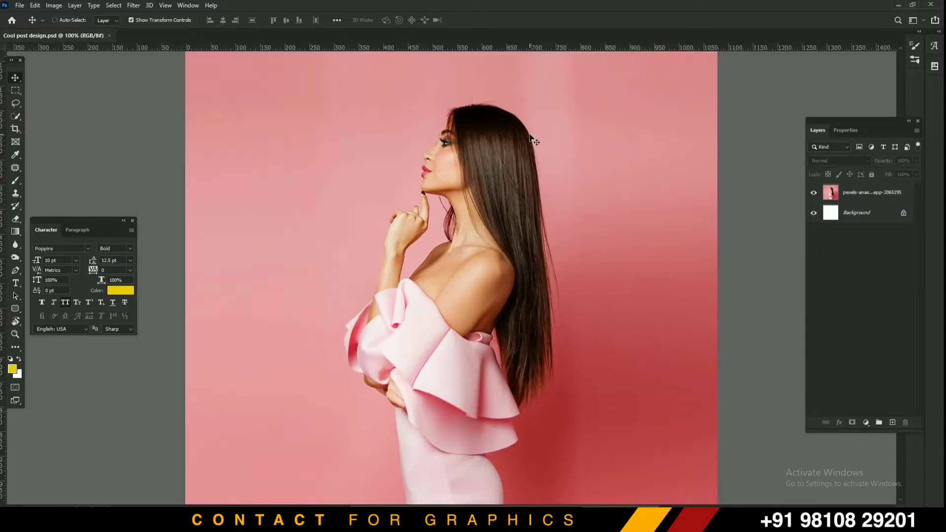
key("ctrl+plus")
left_click_drag(538, 98, 516, 262)
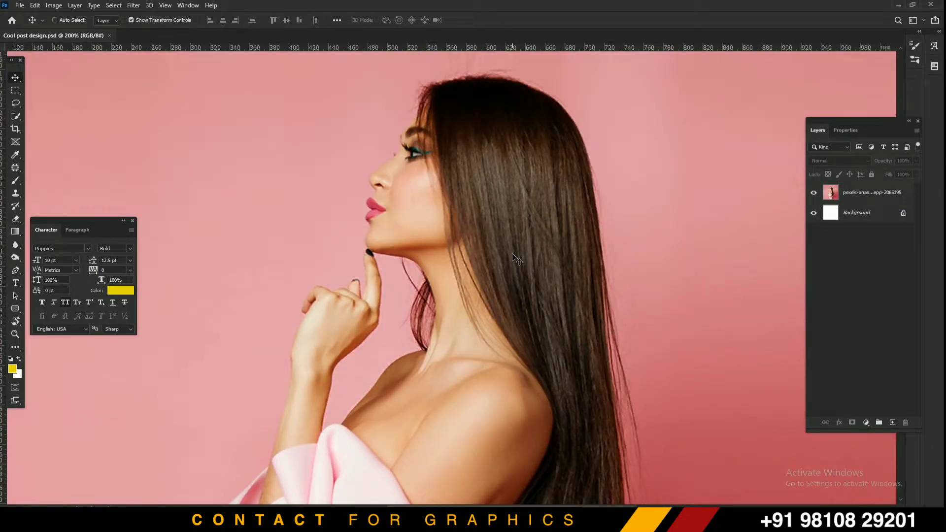
key("ctrl+minus")
key("ctrl+minus")
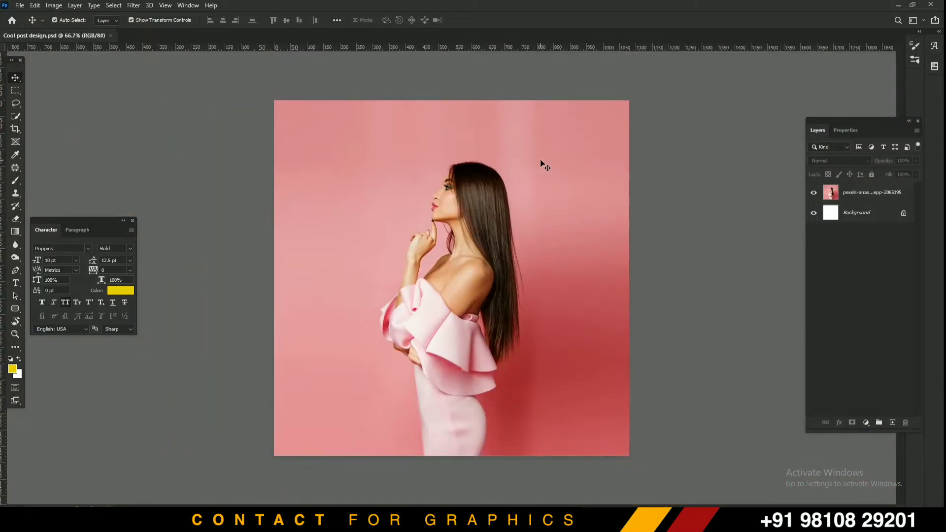
left_click(620, 133)
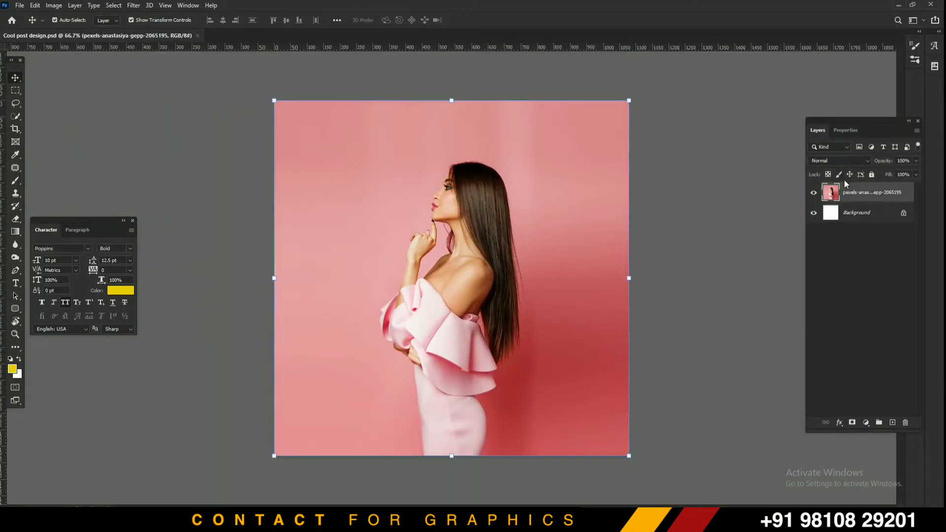
left_click(222, 149)
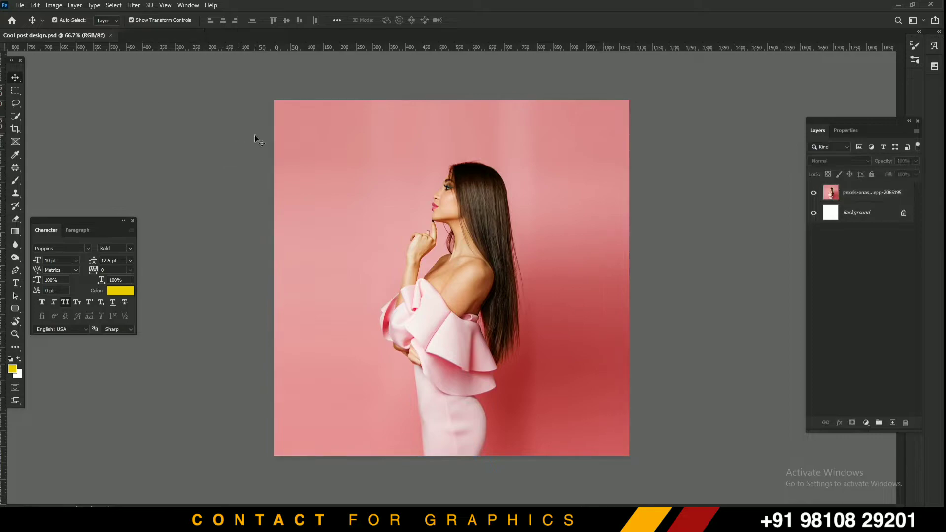
Step: Draw a square shape of about 706 x 706 px over the woman's upper body with the Rectangle tool
right_click(16, 298)
right_click(15, 309)
left_click(56, 310)
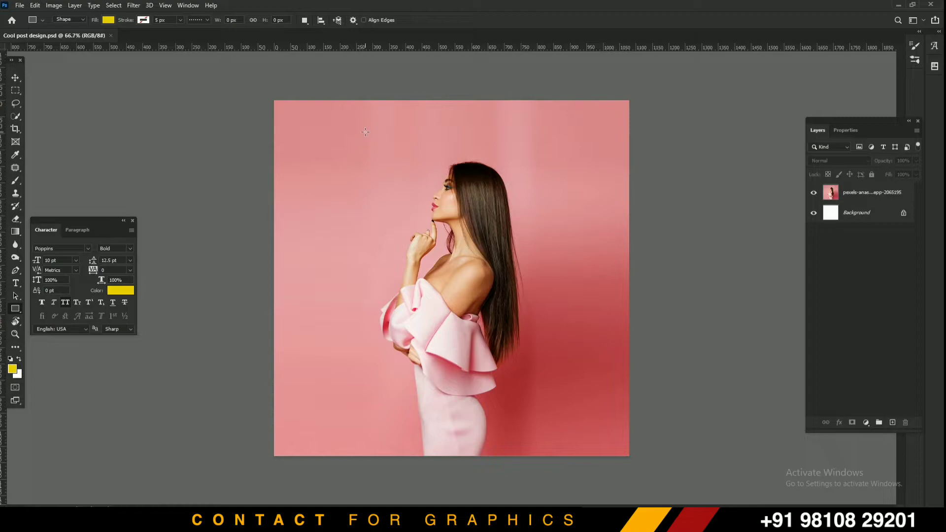
left_click_drag(365, 132, 598, 420)
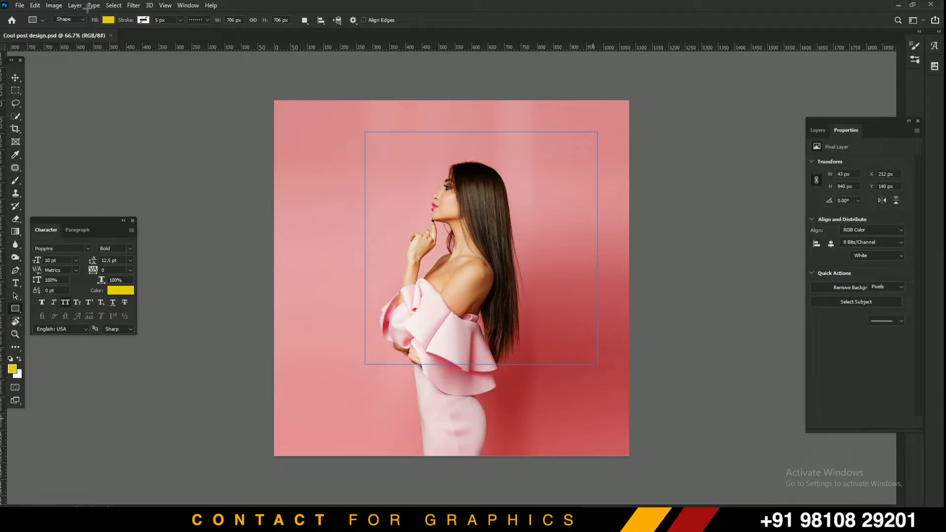
Step: Centre the yellow square horizontally on the canvas
left_click(18, 77)
key("ctrl+a")
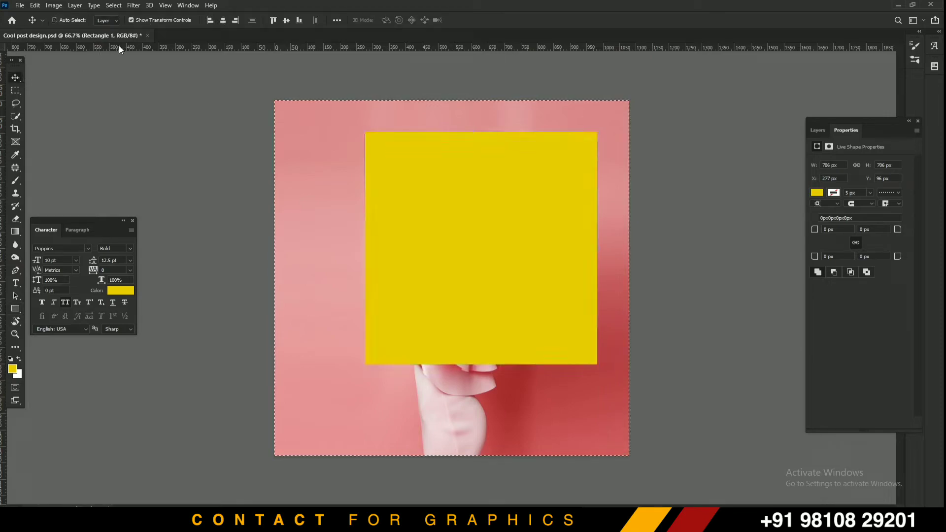
left_click(223, 19)
key("ctrl+d")
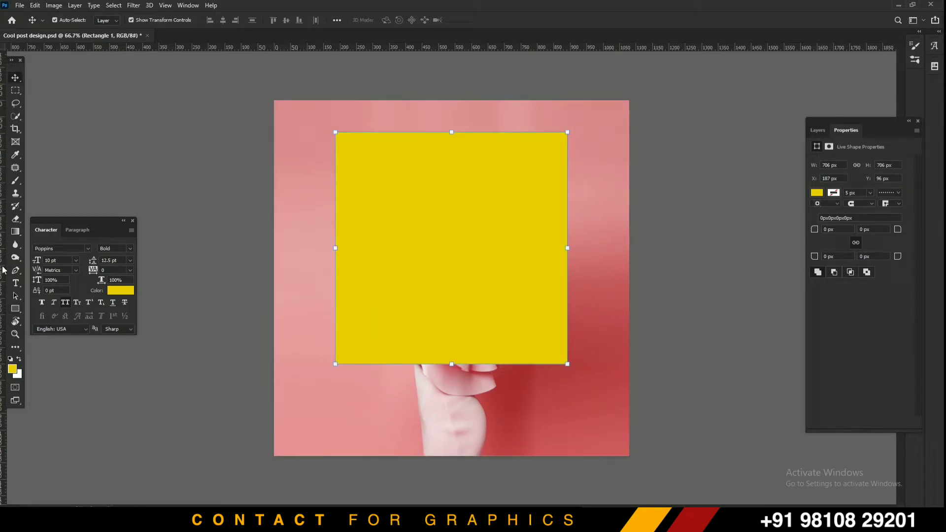
Step: Give the square a solid white stroke 50 px wide
left_click(16, 309)
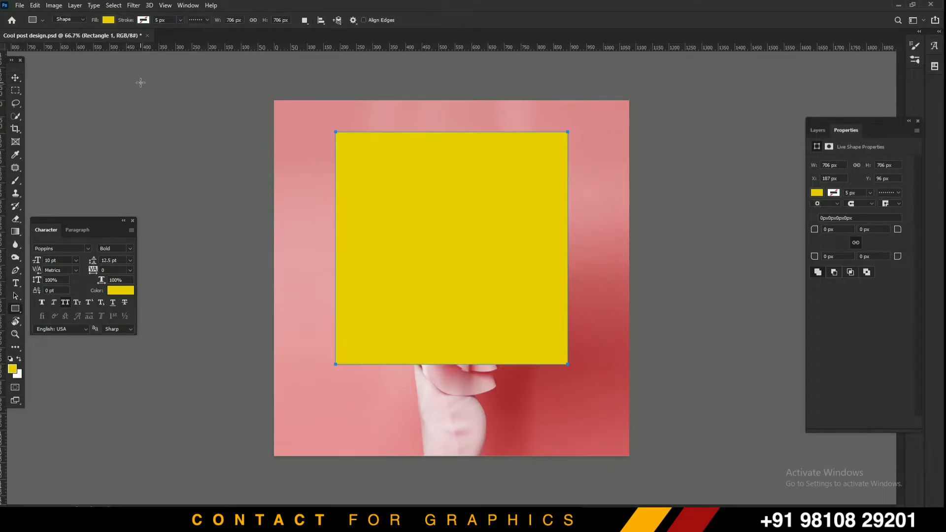
left_click(144, 21)
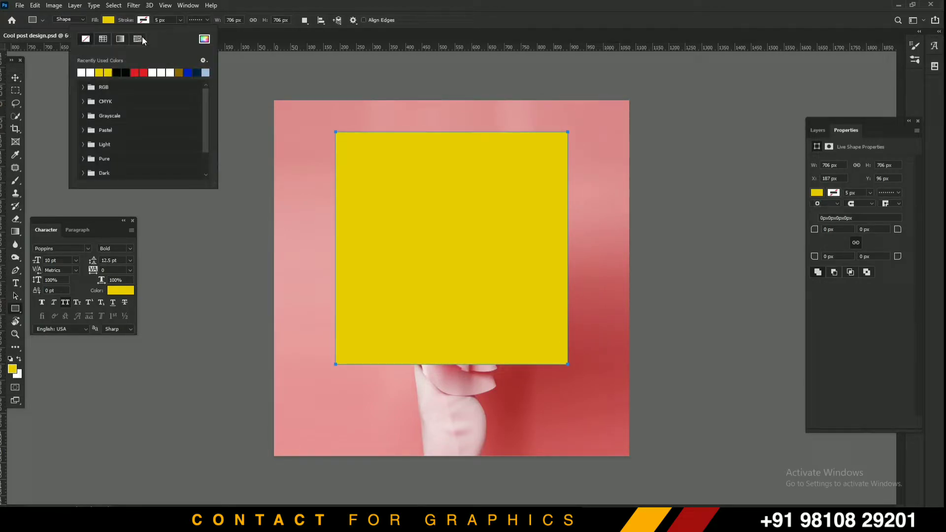
left_click(161, 73)
left_click(169, 20)
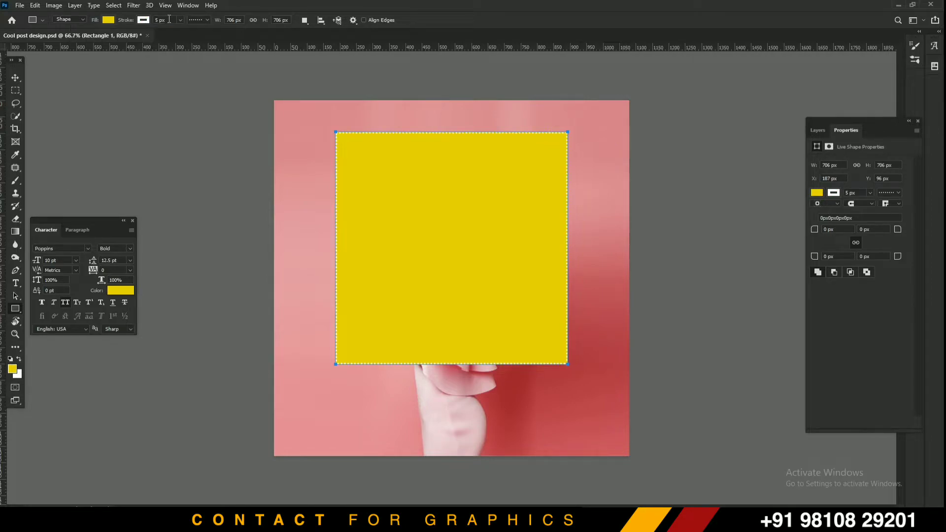
type("5")
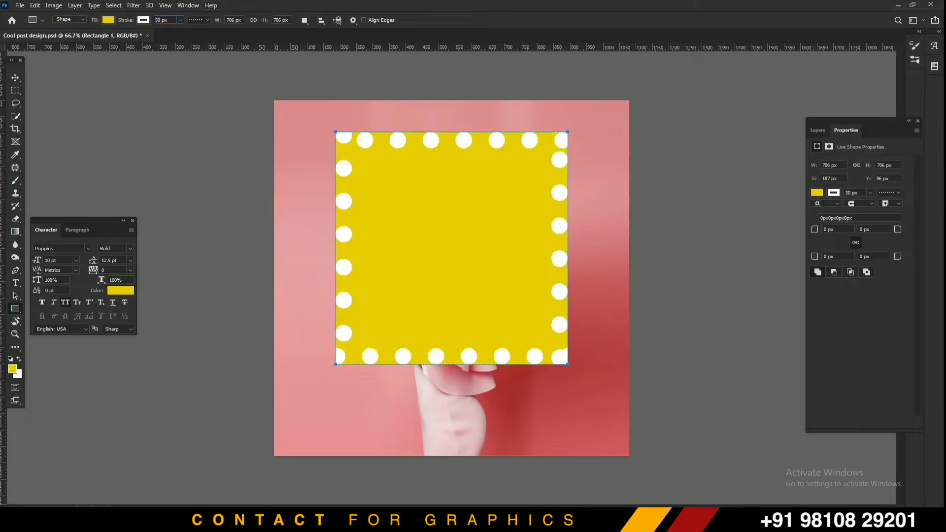
left_click(200, 21)
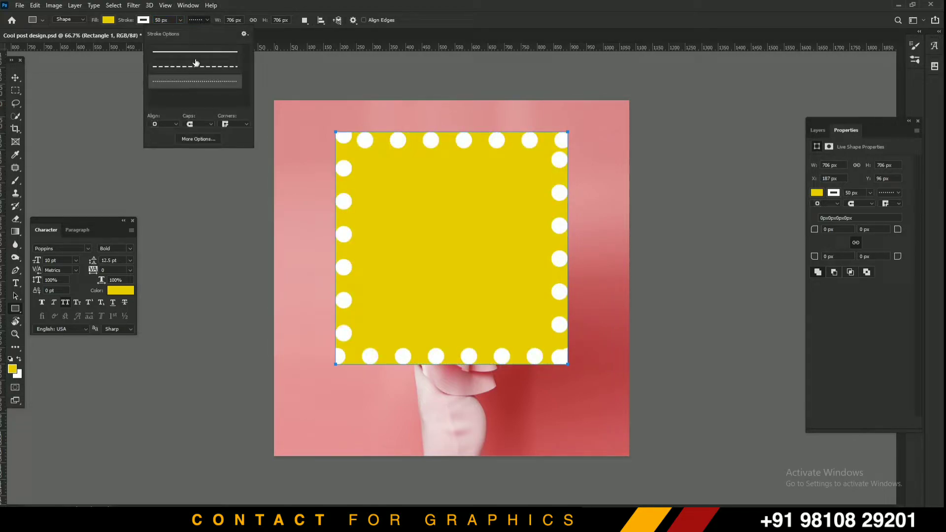
left_click(193, 52)
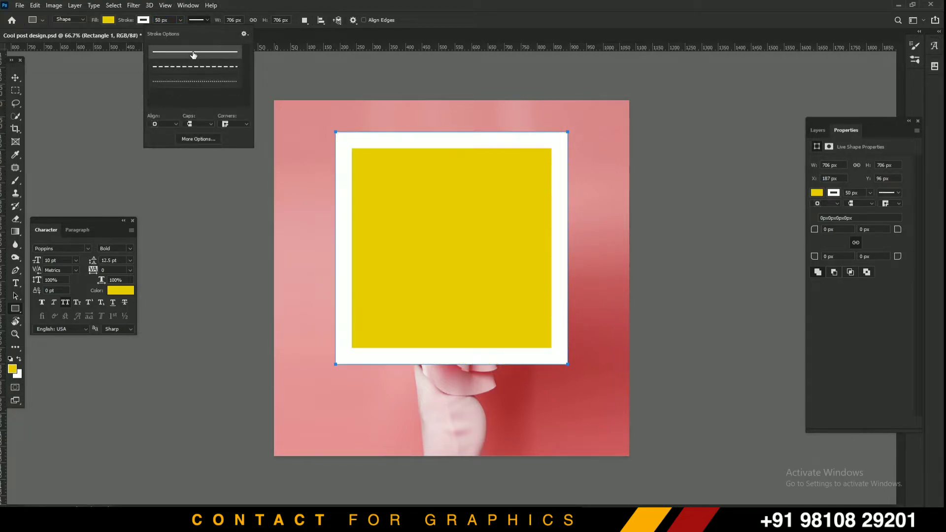
Step: Remove the square's fill so only its white frame is left around the woman
left_click(108, 20)
left_click(51, 39)
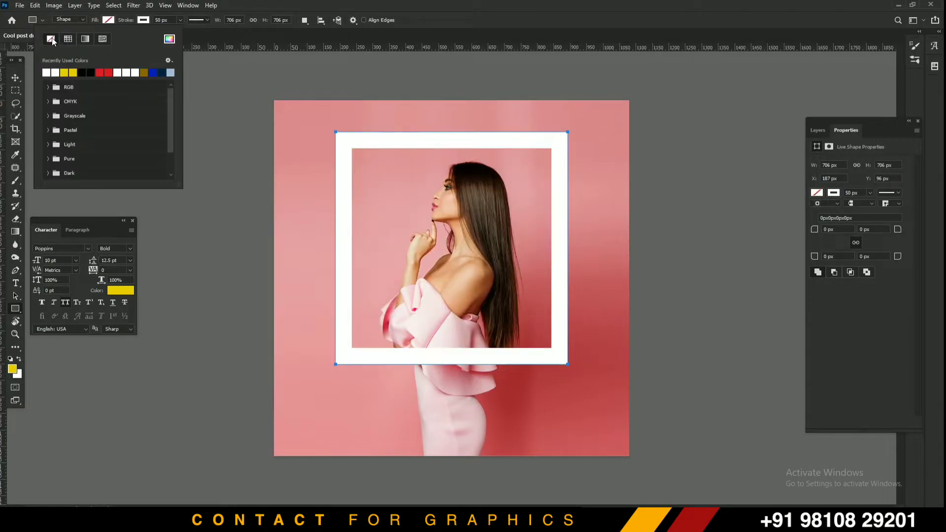
left_click(15, 78)
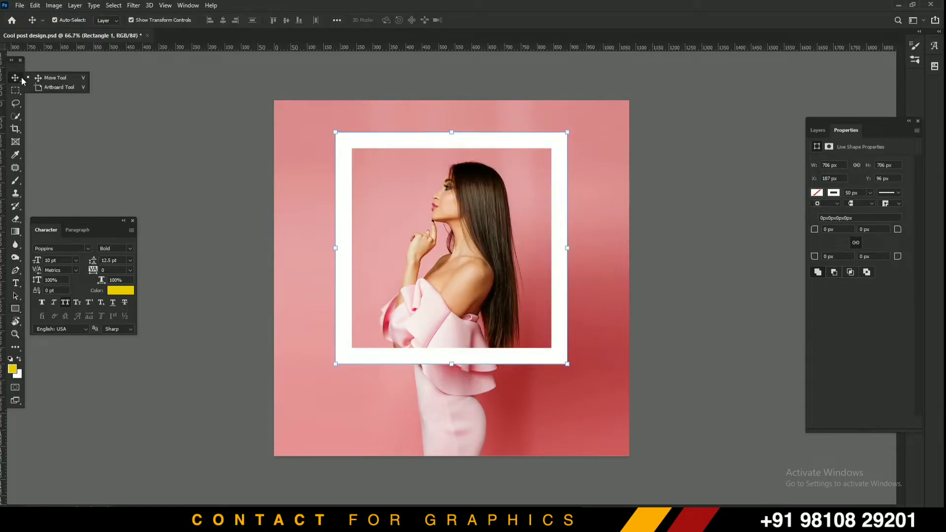
Step: Set the white frame's stroke width to 30 px and save the document
key("ctrl+a")
key("ctrl+d")
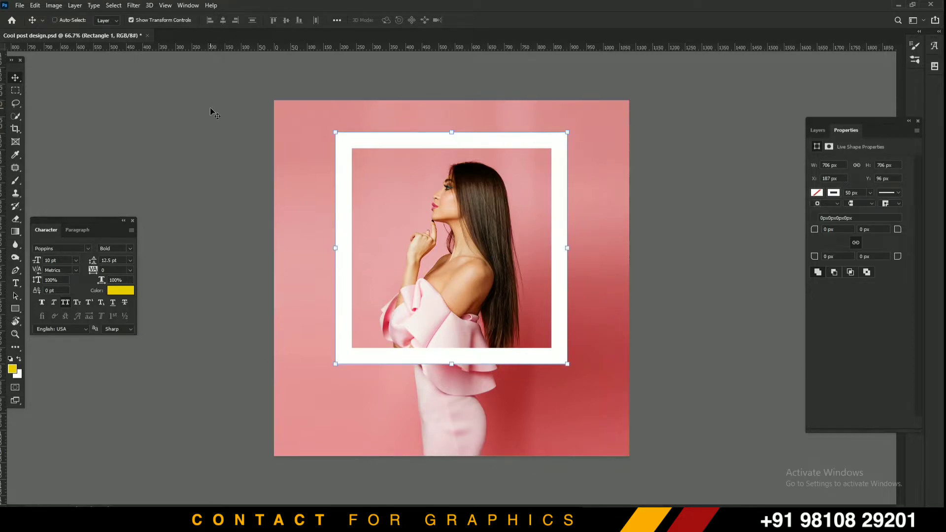
left_click(193, 117, "ctrl")
left_click(430, 141, "ctrl")
left_click(22, 302)
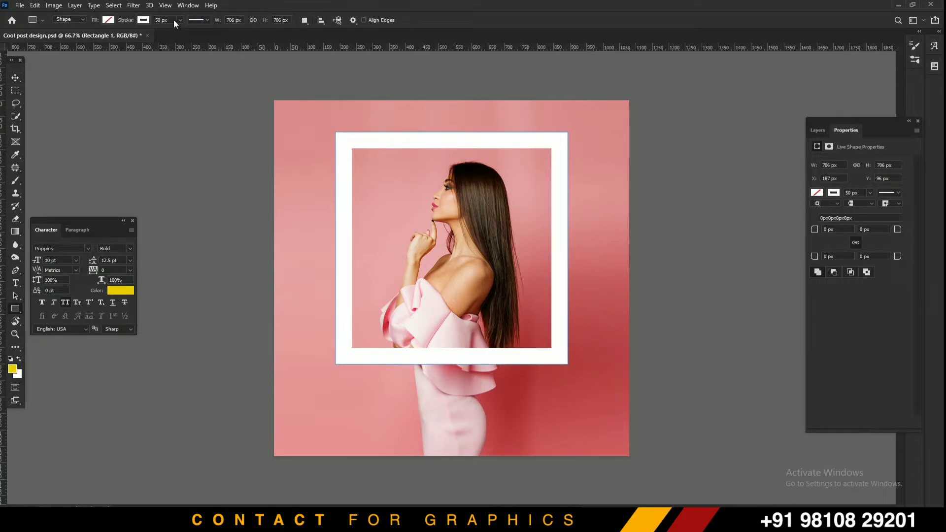
left_click(152, 20)
type("30")
key("Return")
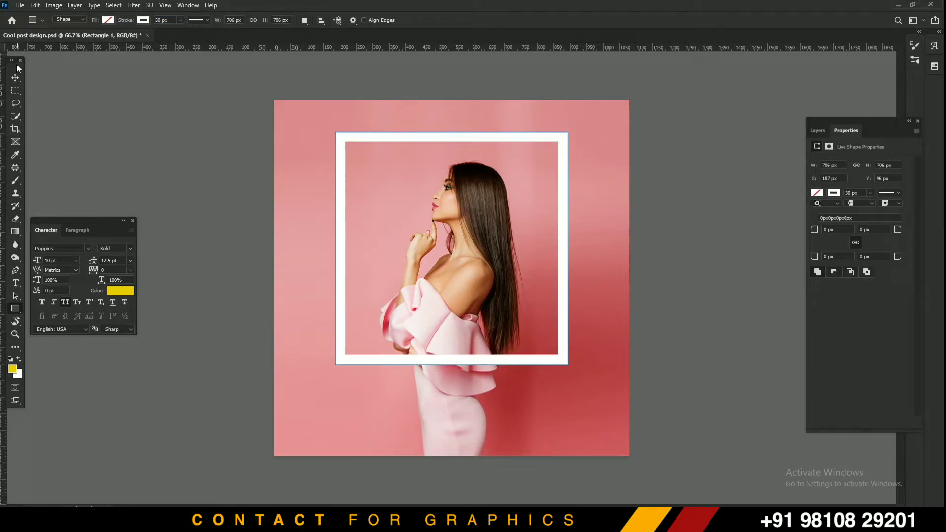
left_click(15, 77)
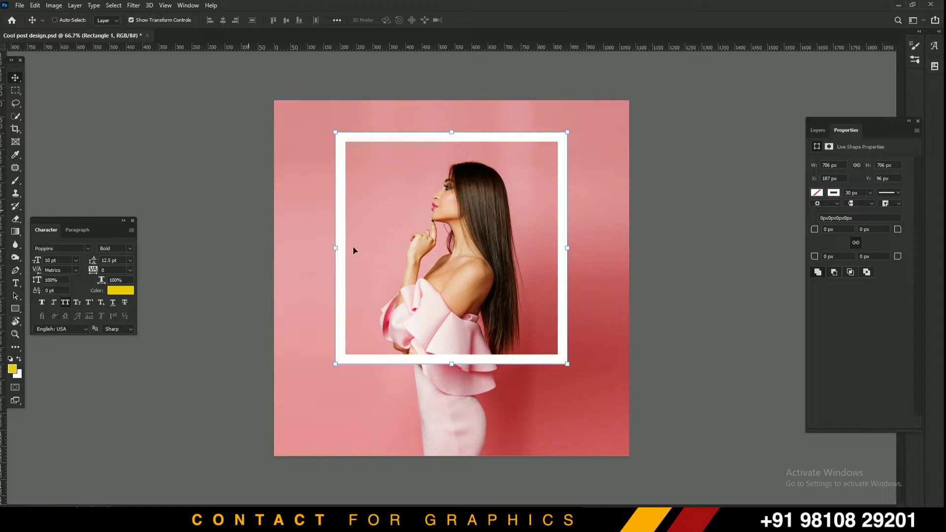
key("ctrl+s")
Step: Reshape the frame into a portrait rectangle about 597 x 814 px by extending its lower edge and narrowing its width
left_click_drag(452, 365, 452, 399)
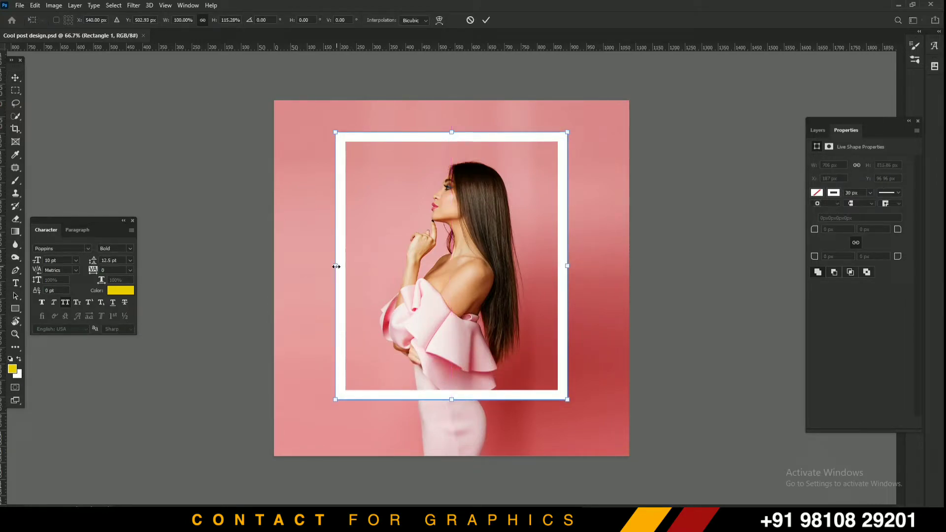
left_click_drag(336, 266, 371, 266)
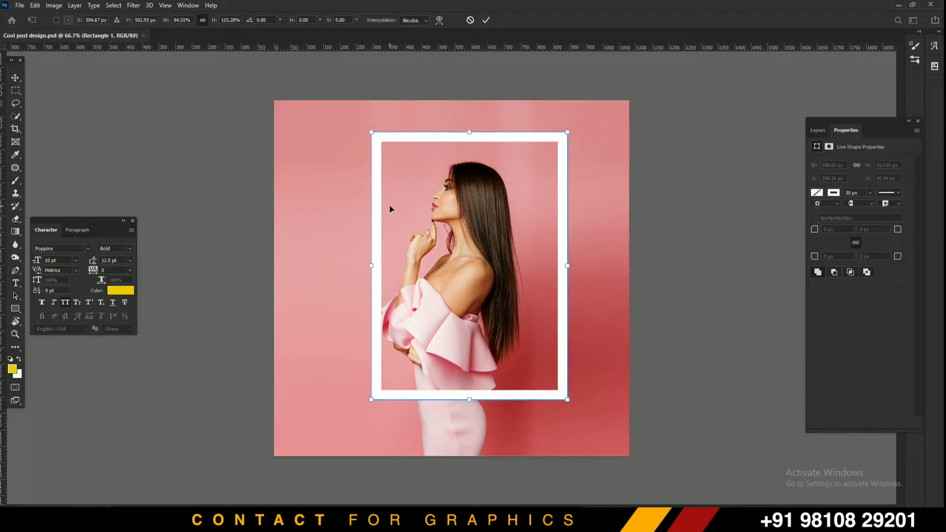
key("Return")
Step: Centre the portrait frame horizontally on the canvas
key("ctrl+a")
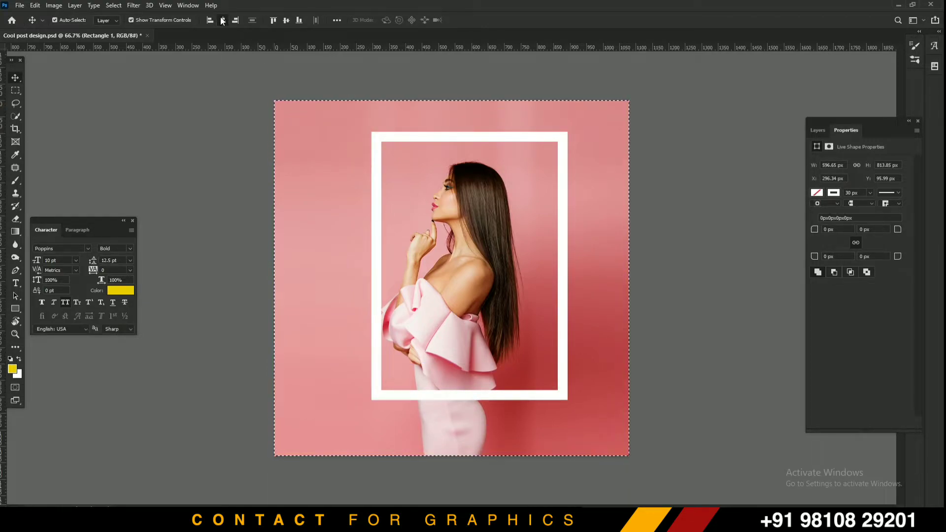
left_click(222, 20)
key("ctrl+d")
left_click(176, 81)
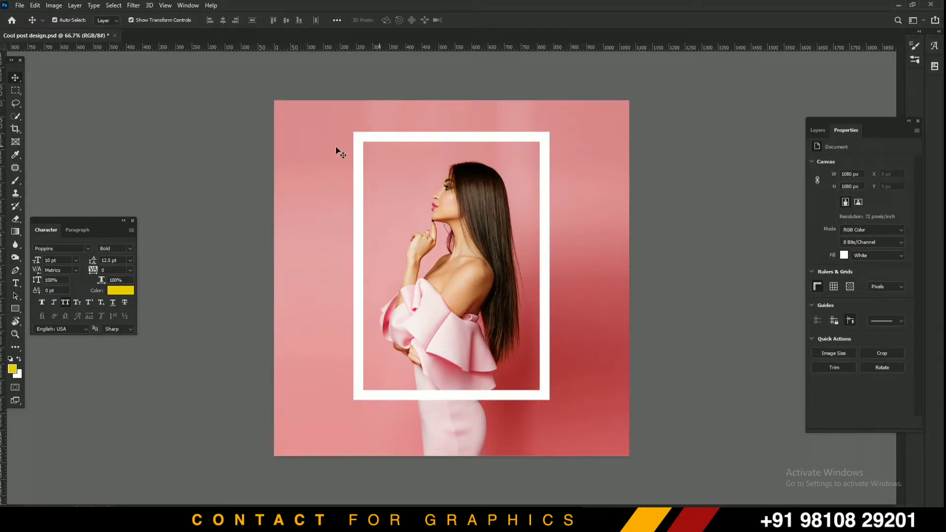
Step: Lower the frame's upper edge across the woman's forehead, making the frame about 685 px tall
key("ctrl+plus")
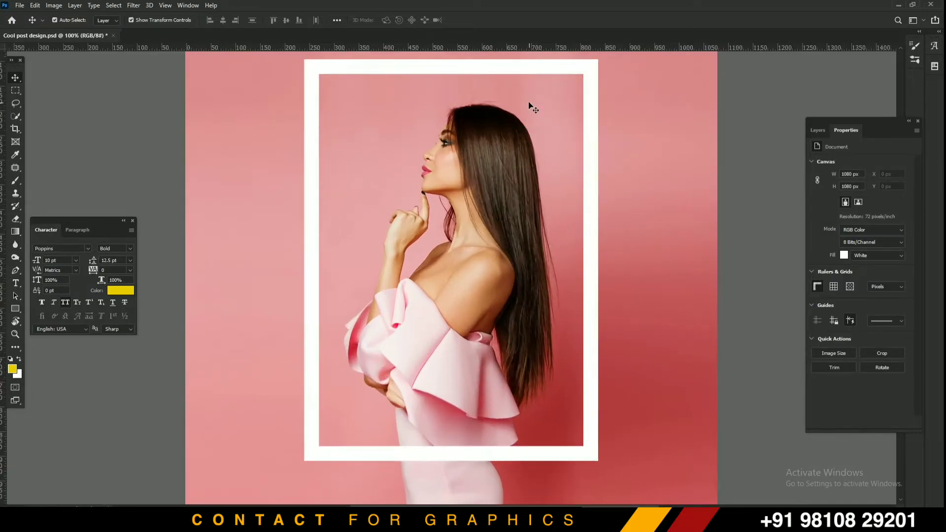
left_click(488, 69)
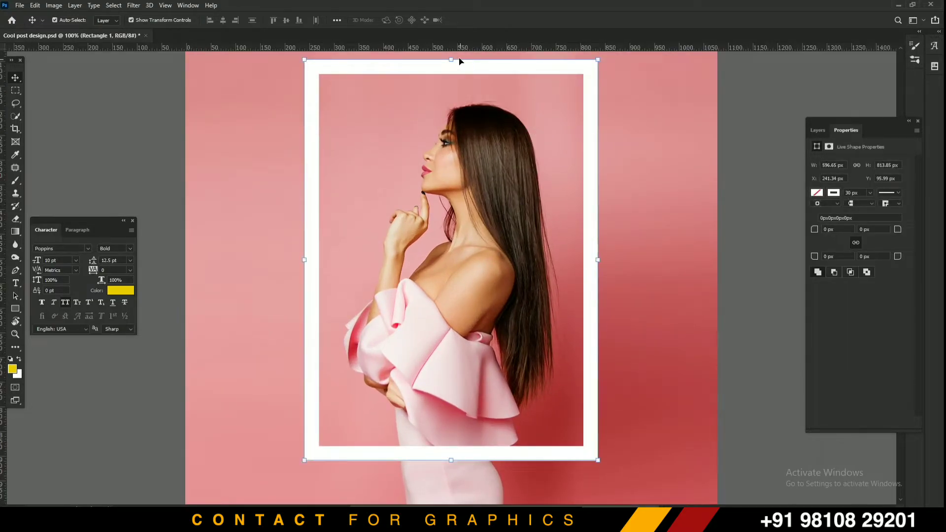
left_click_drag(462, 65, 477, 124)
key("Return")
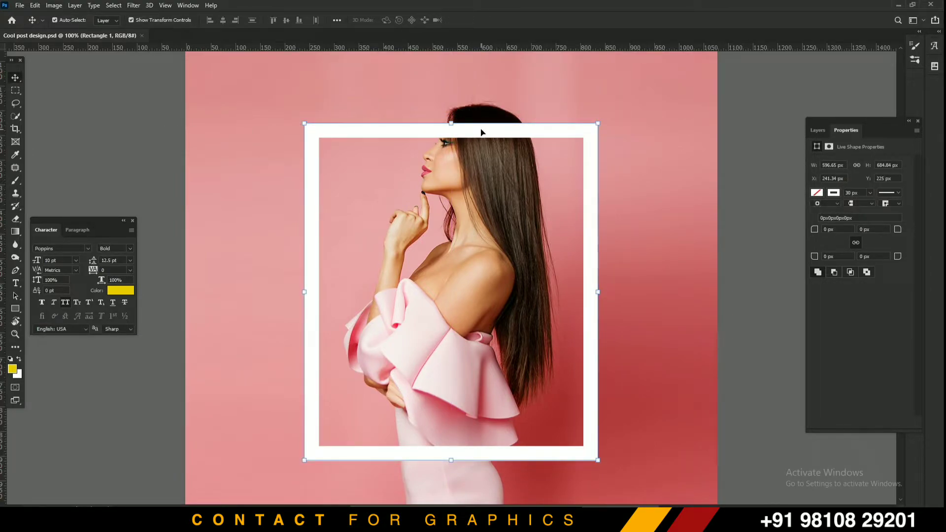
Step: Reduce the frame layer's opacity to 72% and add a layer mask to it
left_click(816, 130)
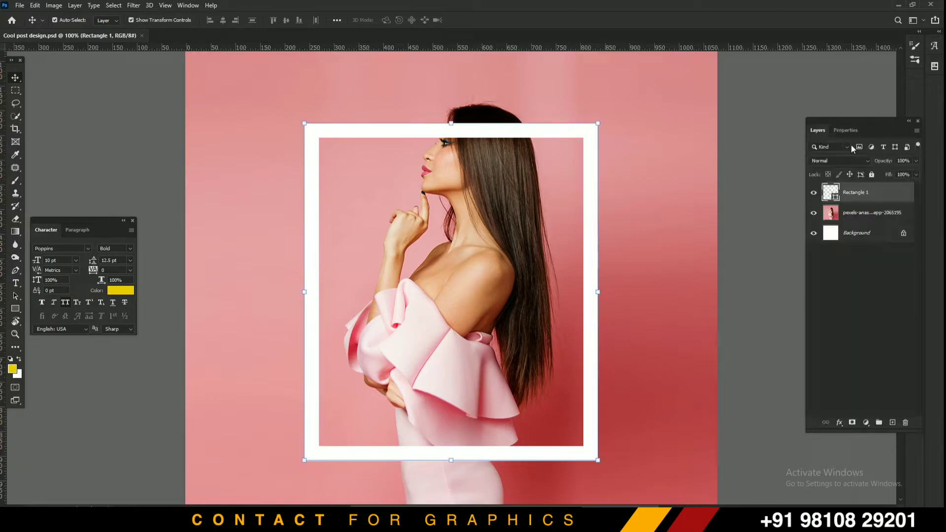
left_click_drag(886, 164, 872, 163)
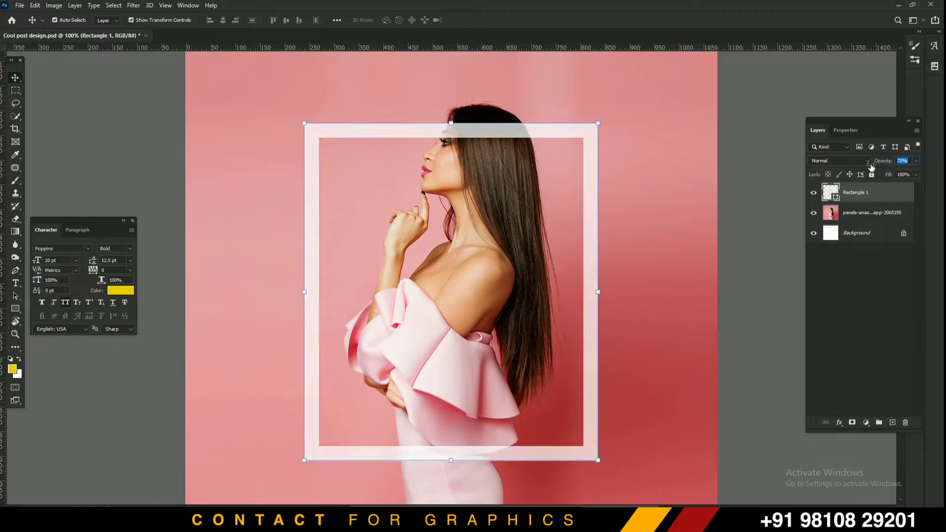
key("ctrl+plus")
key("ctrl+plus")
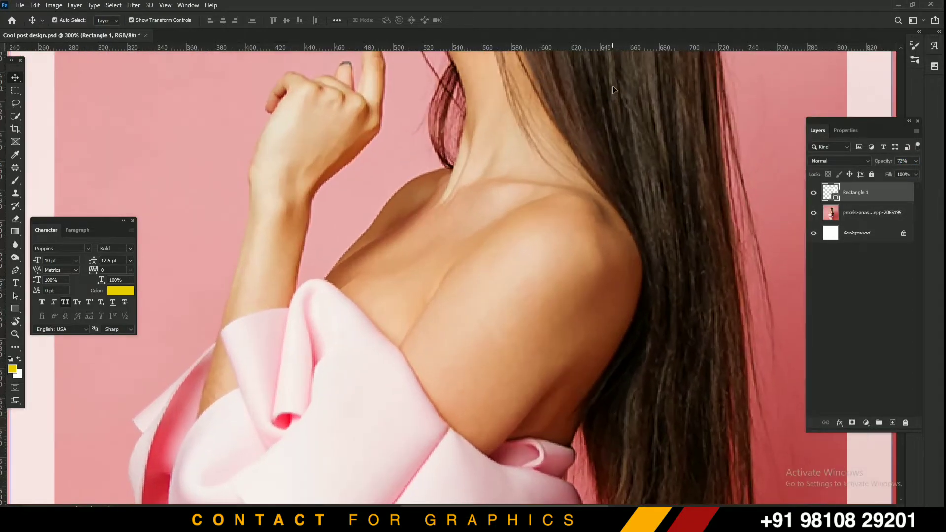
left_click_drag(593, 156, 539, 326)
left_click_drag(595, 84, 566, 264)
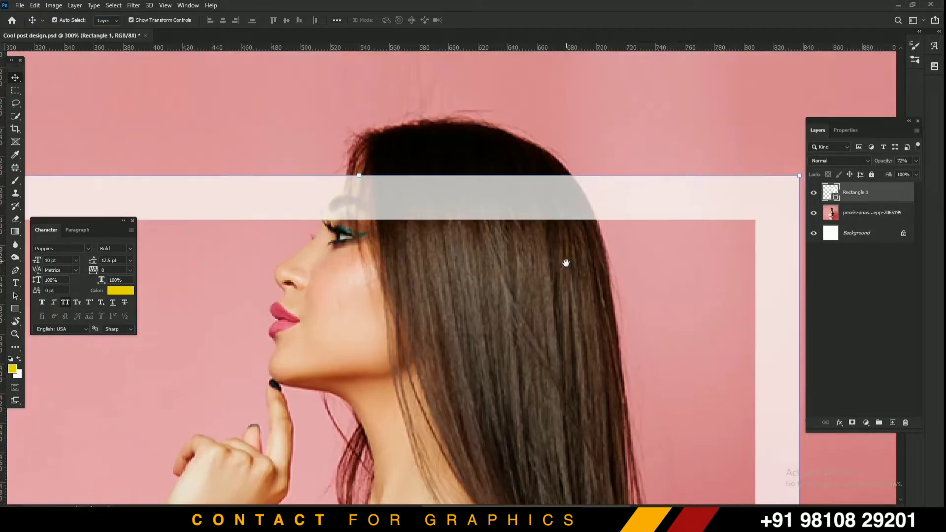
left_click(852, 423)
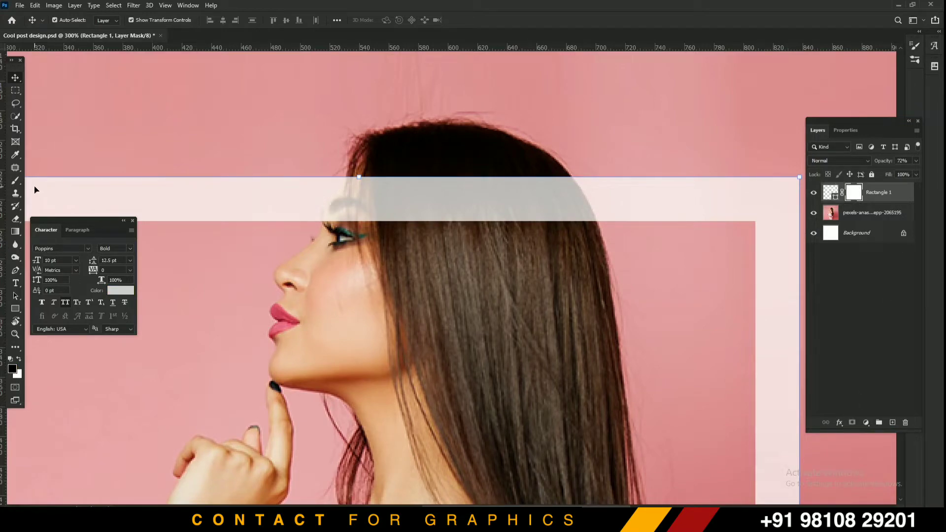
Step: Start painting black on the frame's mask over the woman's hair with an 8 px brush at 94% hardness
left_click(21, 183)
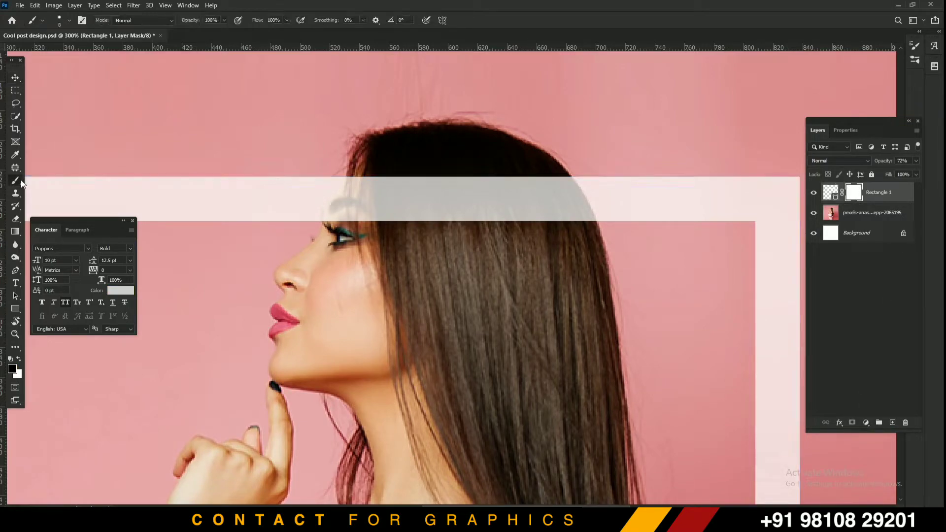
left_click(12, 368)
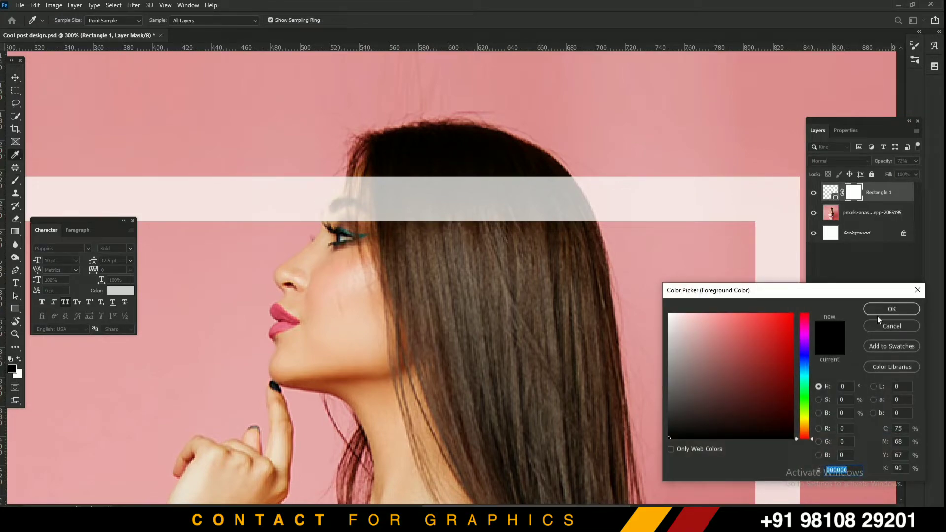
left_click(912, 309)
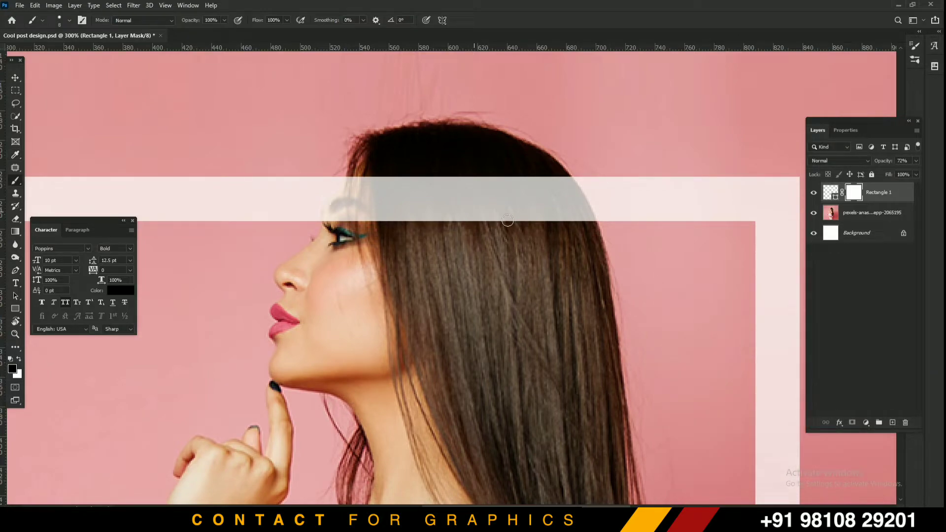
right_click(490, 207)
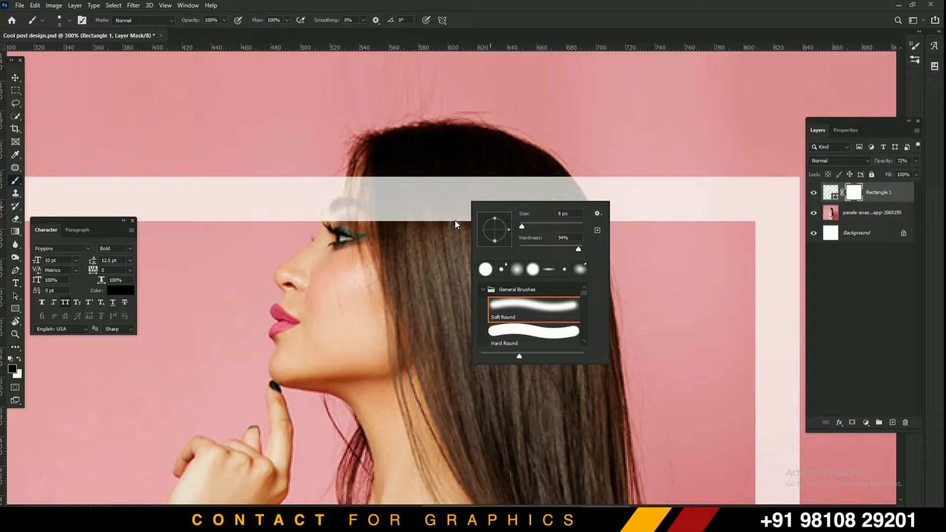
left_click(405, 183)
left_click_drag(416, 190, 419, 219)
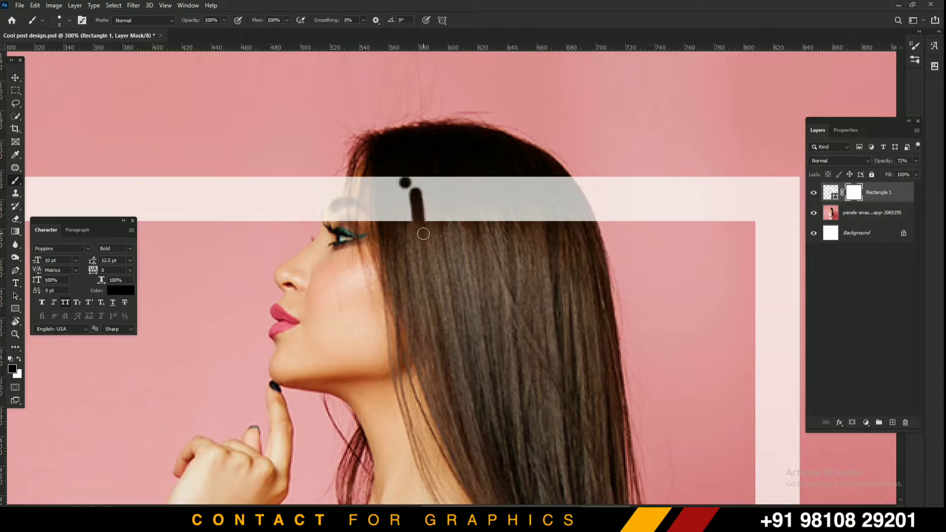
Step: Enlarge the brush and mask out the frame over the front part of the woman's hair
right_click(473, 200)
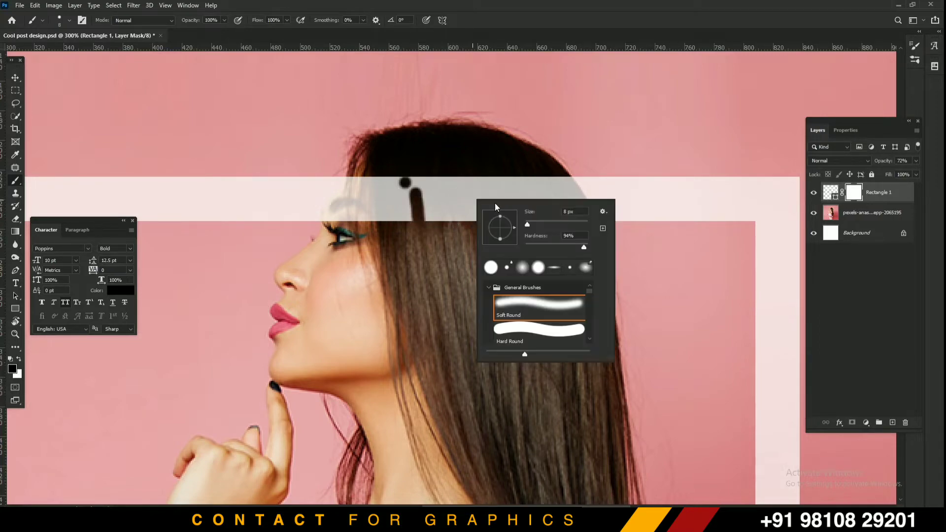
left_click(543, 224)
mouse_move(427, 163)
left_mouse_down()
mouse_move(443, 226)
mouse_move(417, 177)
mouse_move(417, 200)
mouse_move(408, 188)
mouse_move(386, 225)
mouse_move(392, 190)
mouse_move(380, 209)
left_mouse_up()
key("bracketleft")
key("bracketleft")
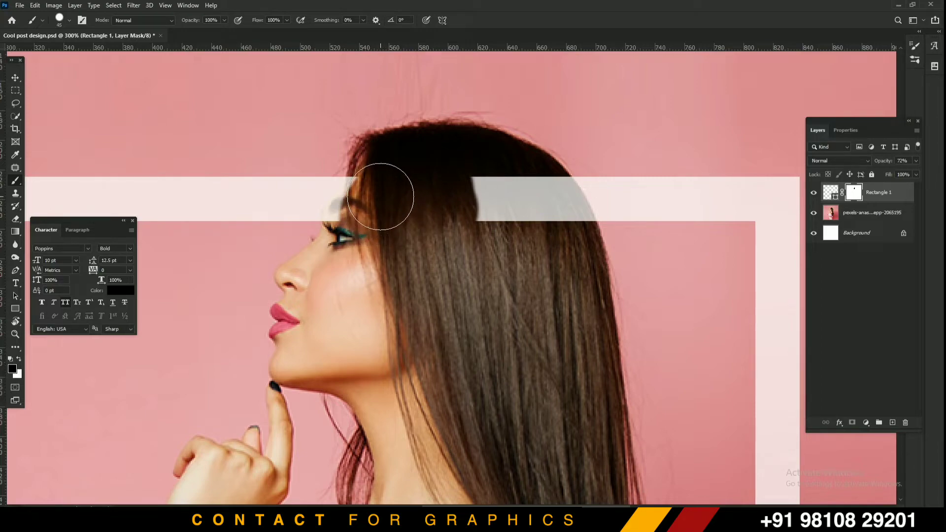
Step: Lower the frame layer's opacity to 57% and mask the frame off the woman's forehead and eyebrow with a smaller brush
scroll(370, 190, "up", 2)
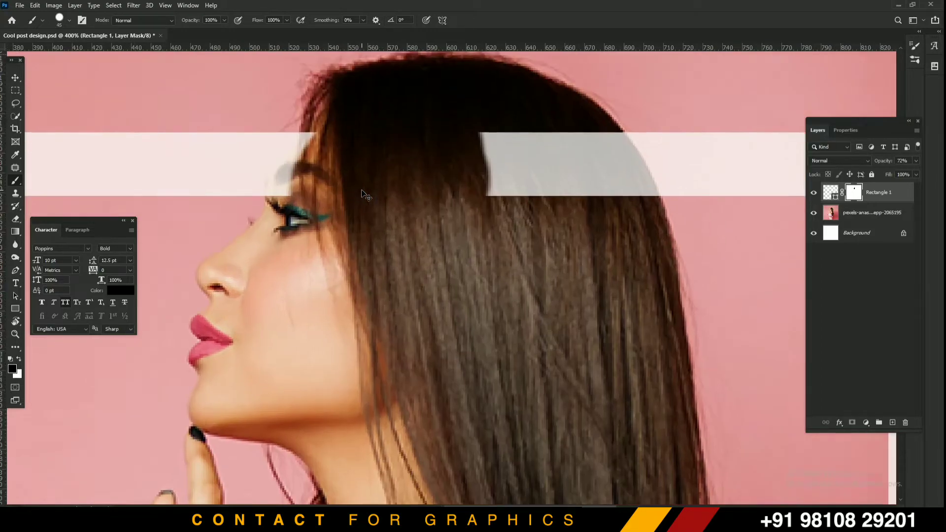
mouse_move(337, 175)
left_mouse_down()
mouse_move(344, 239)
mouse_move(369, 285)
left_mouse_up()
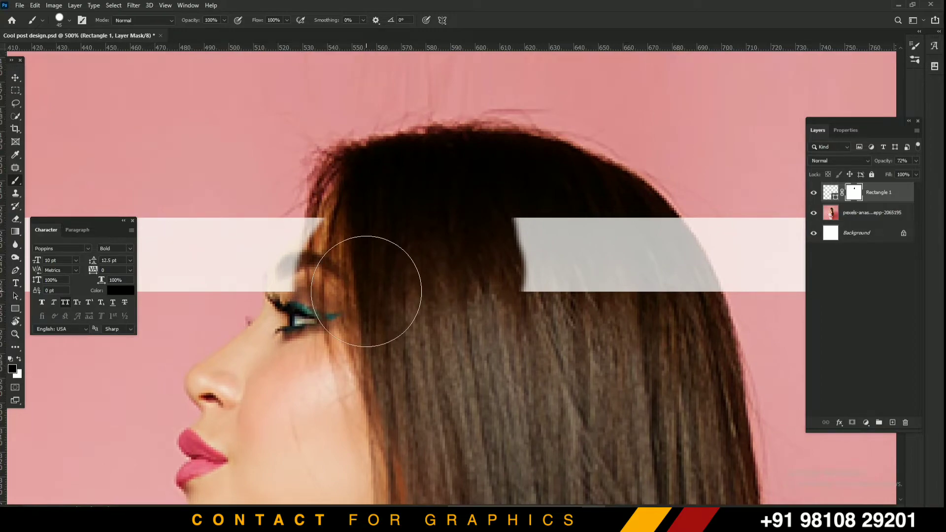
key("bracketleft")
key("bracketleft")
key("bracketleft")
key("bracketleft")
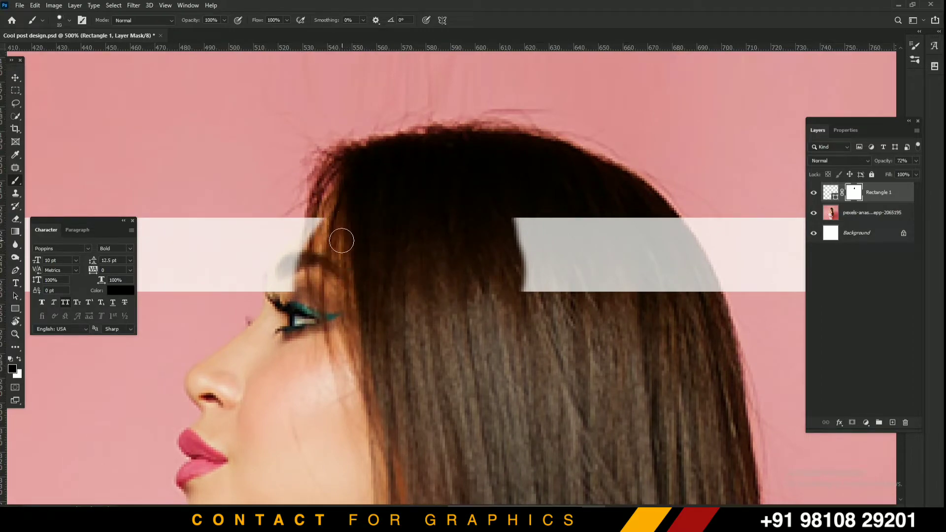
left_click_drag(893, 163, 884, 165)
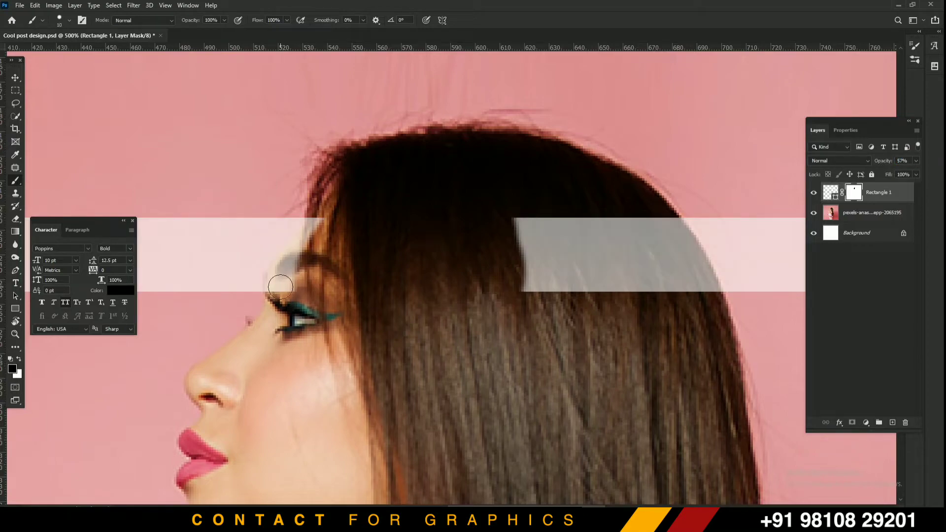
mouse_move(277, 280)
left_mouse_down()
mouse_move(315, 247)
mouse_move(321, 219)
mouse_move(310, 257)
left_mouse_up()
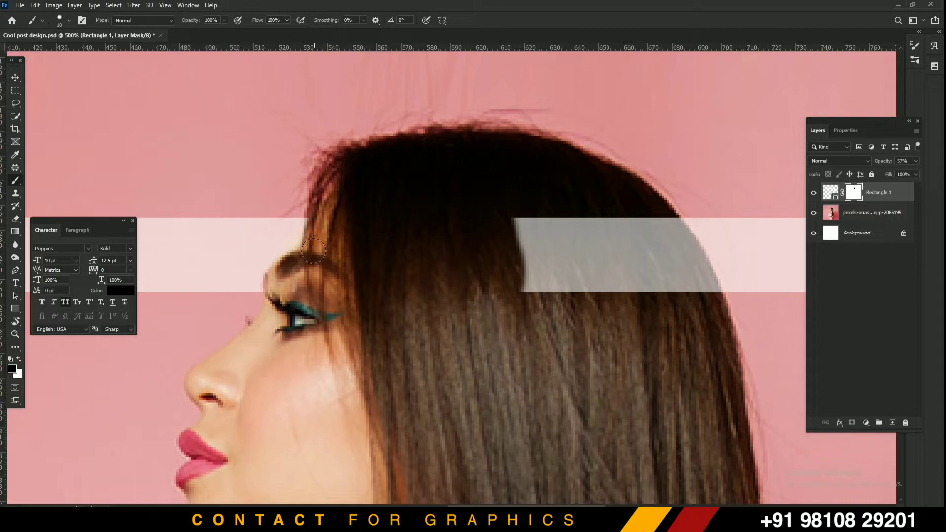
Step: Mask the frame along the back edge of the woman's hair, redoing the first stroke, and continue inward across the hair
left_click_drag(668, 211, 710, 301)
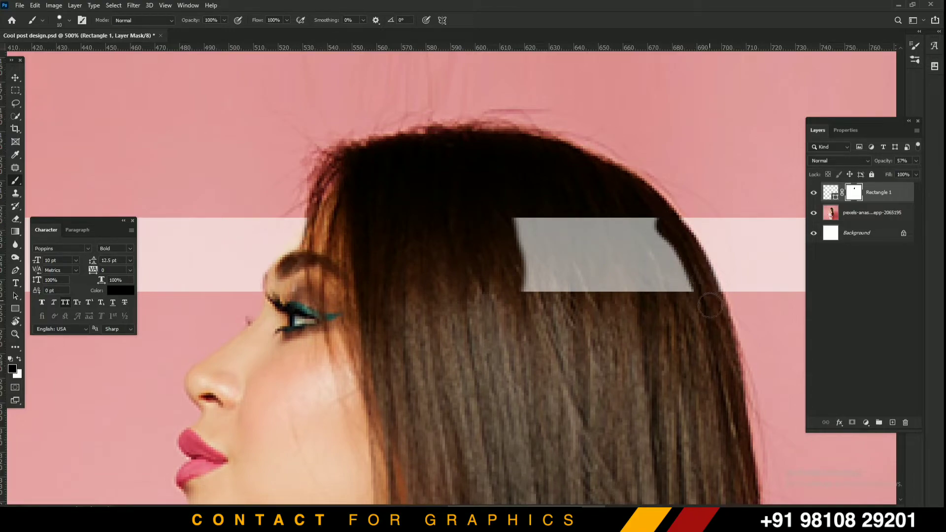
key("ctrl+z")
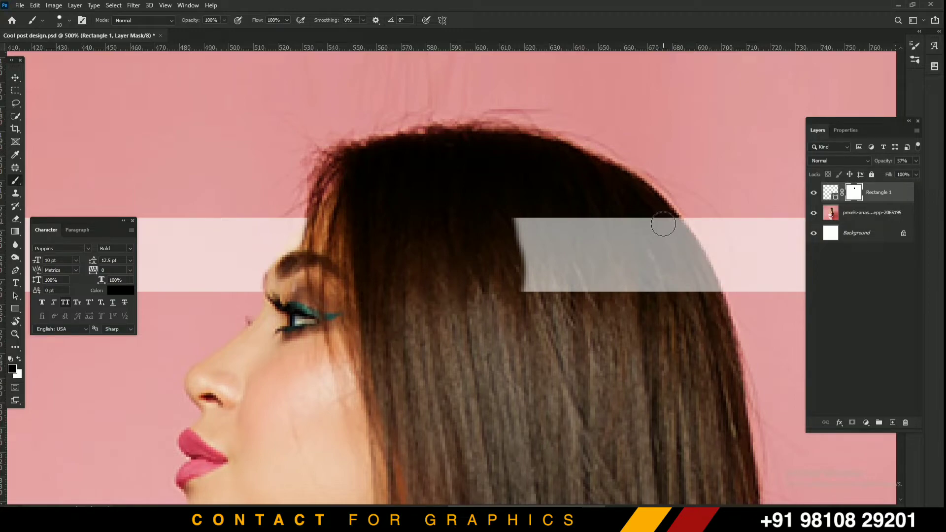
left_click_drag(694, 267, 700, 277)
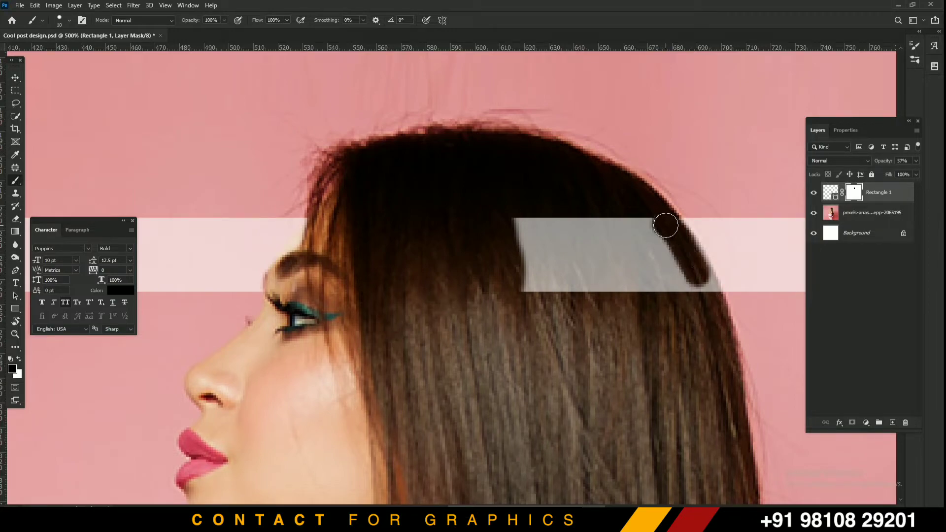
mouse_move(666, 225)
left_mouse_down()
mouse_move(710, 300)
mouse_move(678, 257)
mouse_move(634, 228)
mouse_move(547, 230)
mouse_move(556, 242)
left_mouse_up()
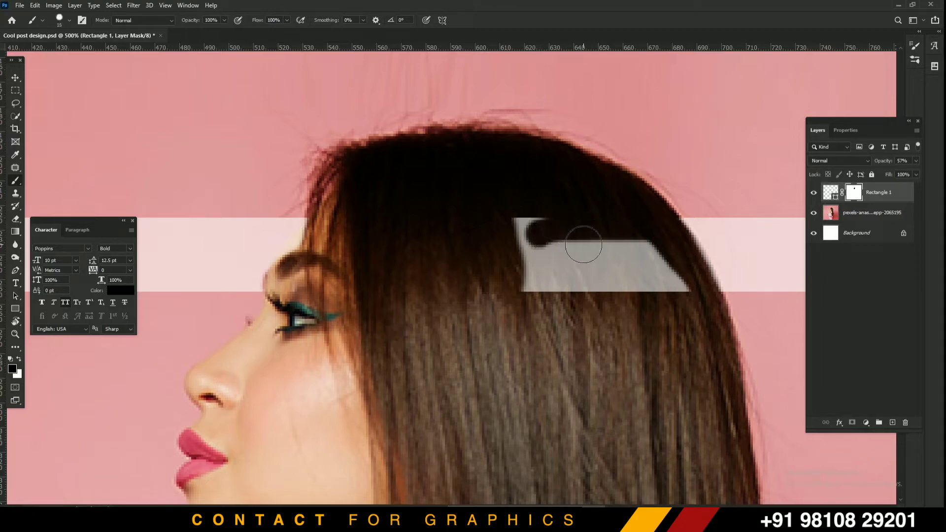
Step: Enlarge the brush to 25 px and mask out the remaining patch of frame over the woman's hair
key("bracketright")
key("bracketright")
key("bracketright")
mouse_move(605, 287)
left_mouse_down()
mouse_move(642, 263)
mouse_move(647, 270)
mouse_move(573, 262)
mouse_move(561, 250)
mouse_move(667, 295)
left_mouse_up()
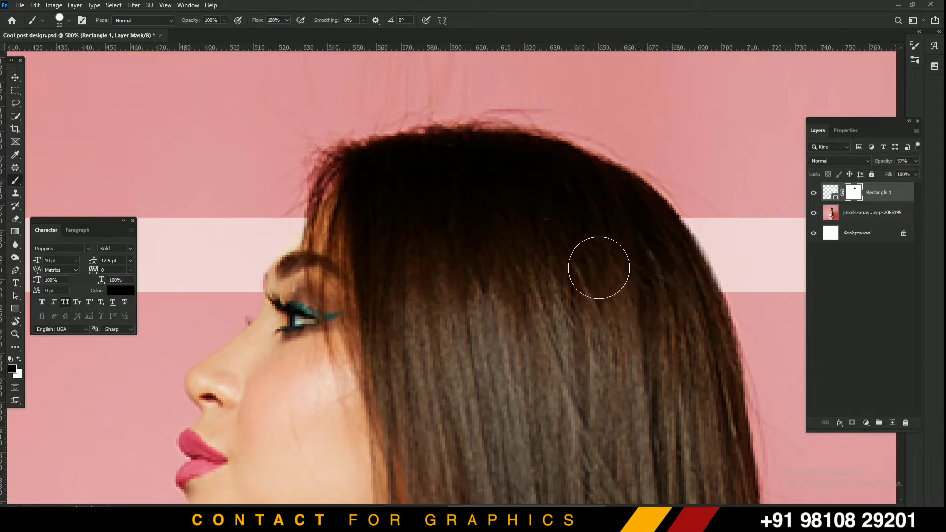
key("ctrl+minus")
key("ctrl+minus")
key("ctrl+minus")
key("ctrl+minus")
key("ctrl+minus")
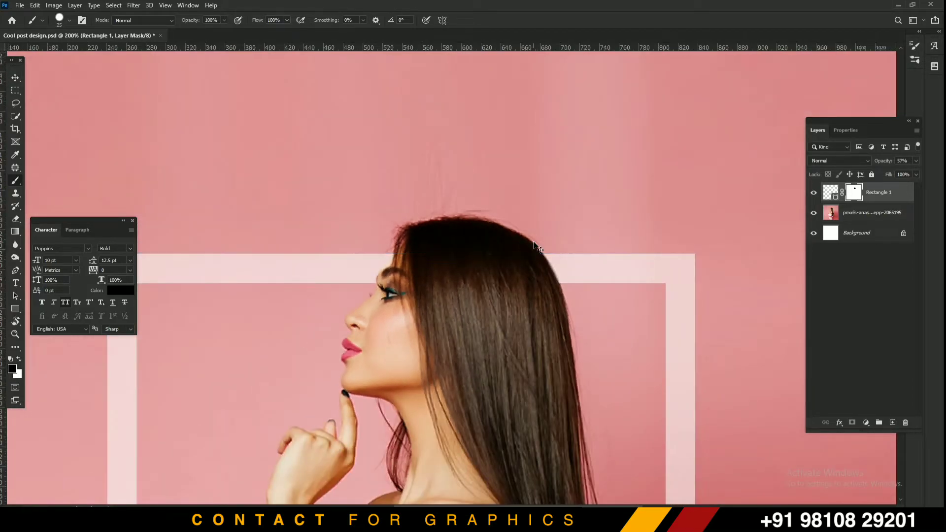
key("ctrl+minus")
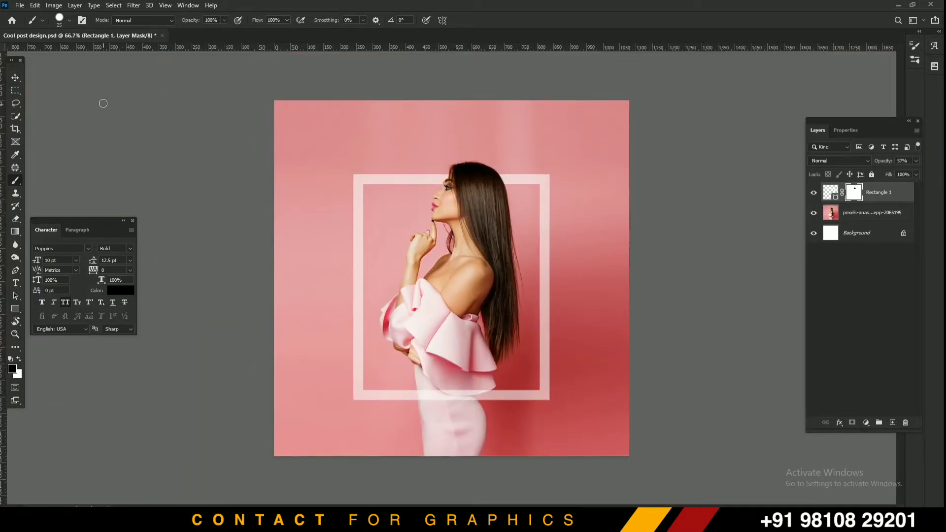
Step: Restore the frame layer's opacity to 100% and deselect the frame
left_click(16, 80)
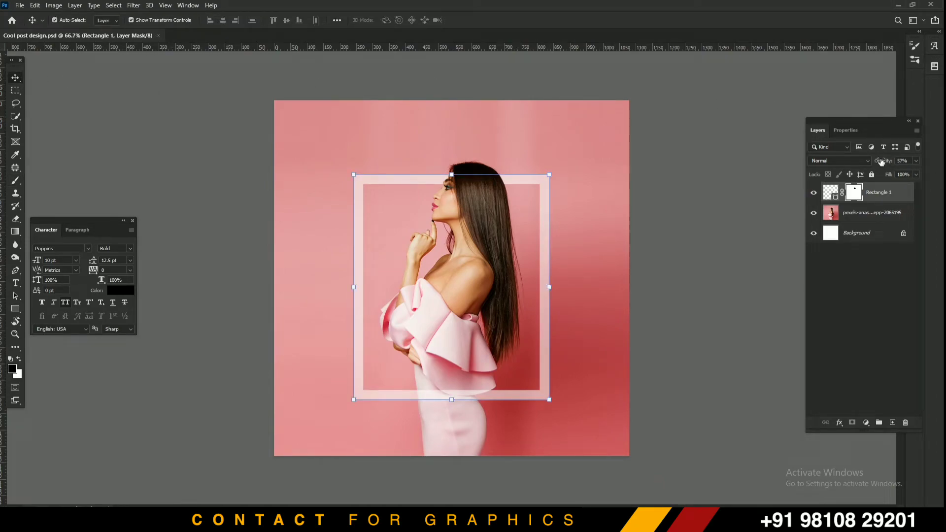
left_click_drag(882, 161, 942, 162)
left_click(725, 184)
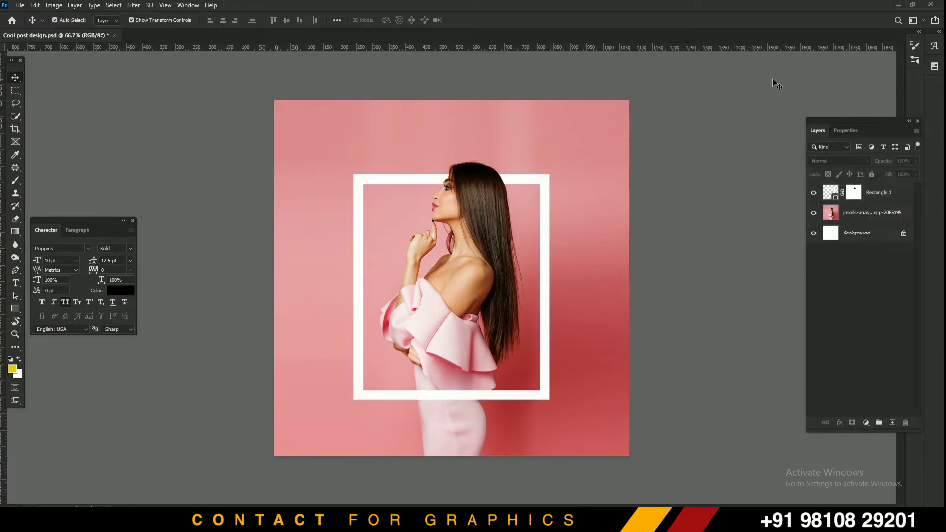
Step: Draw a rectangle about 595 x 152 px across the lower part of the frame, matching its width, and fill it with white
key("ctrl+plus")
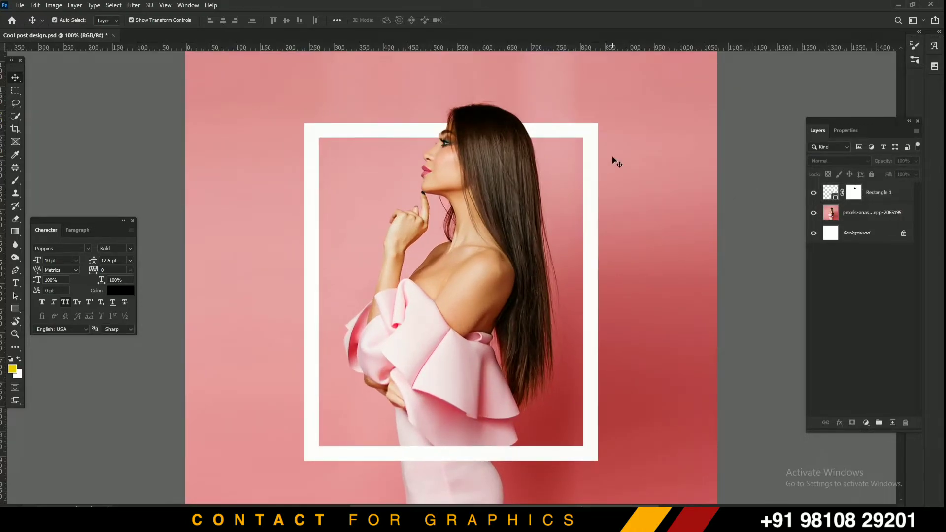
left_click_drag(571, 151, 574, 123)
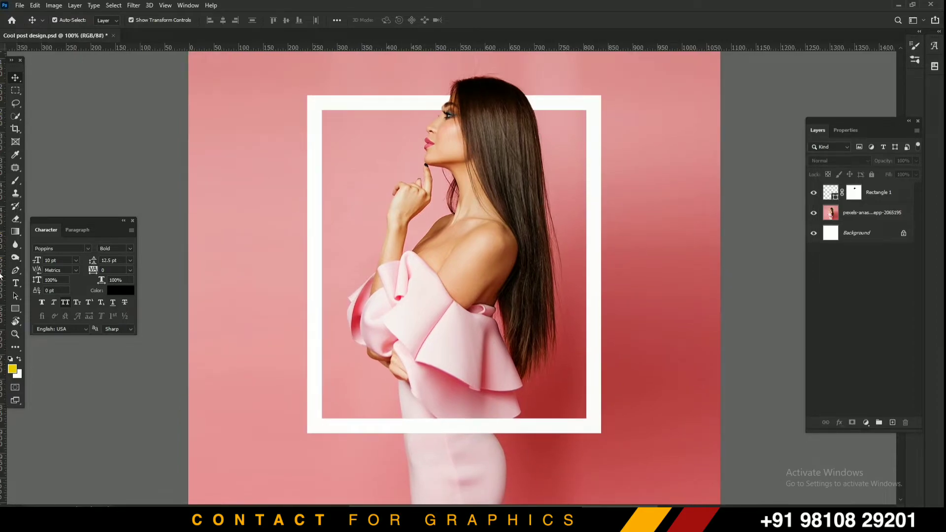
left_click(15, 308)
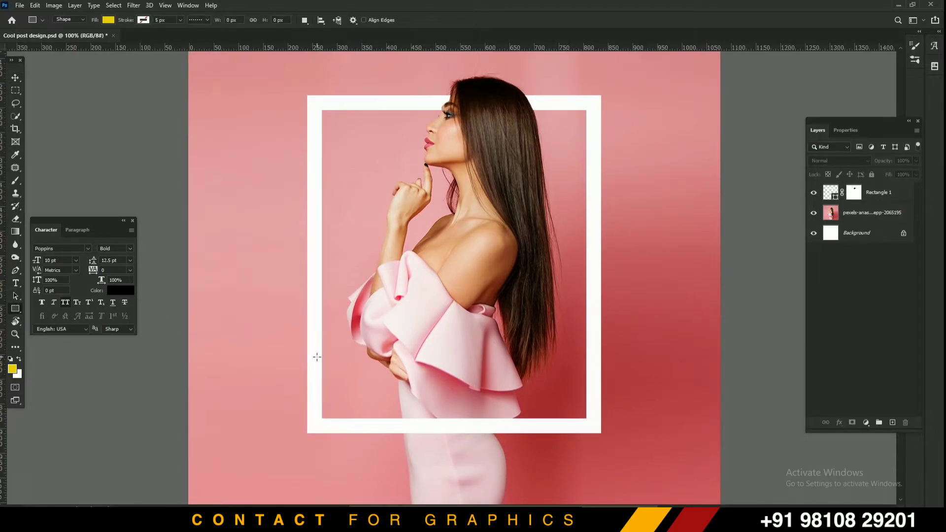
left_click_drag(308, 358, 601, 432)
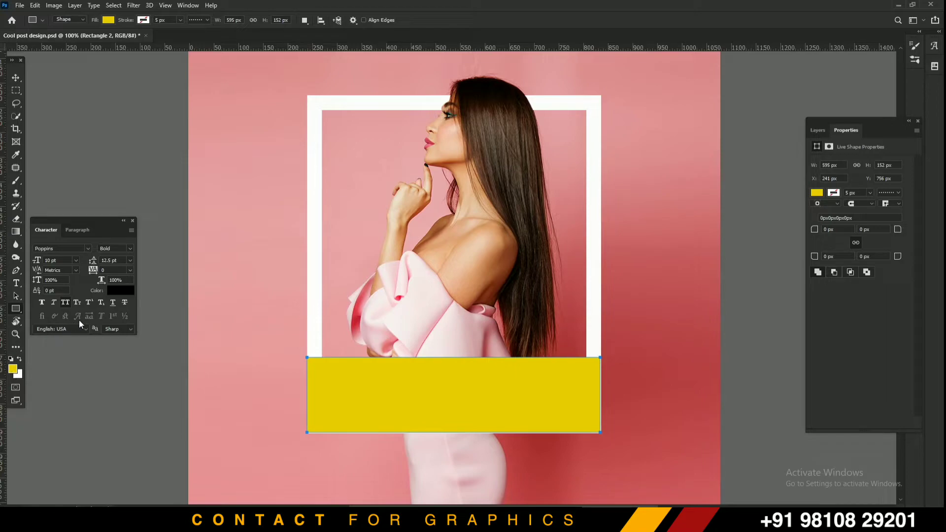
key("ctrl+BackSpace")
left_click(144, 391)
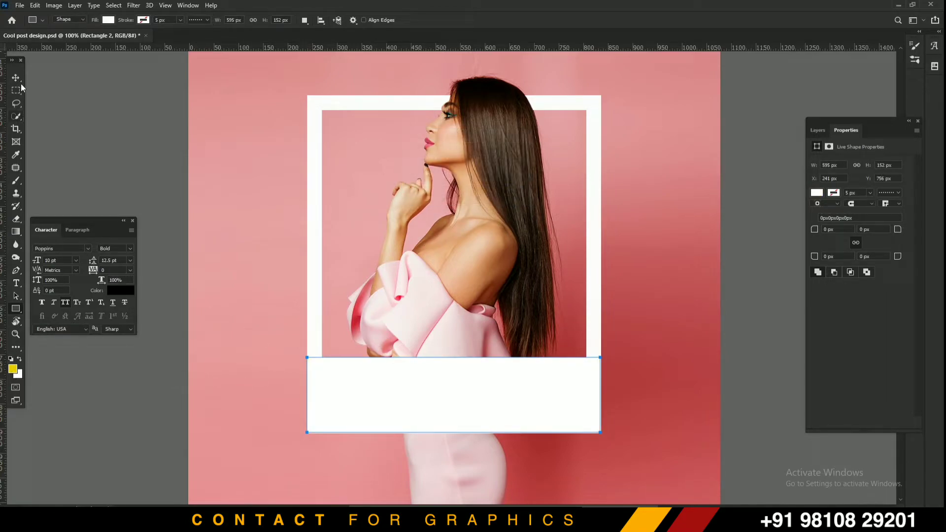
left_click(16, 78)
left_click(96, 96)
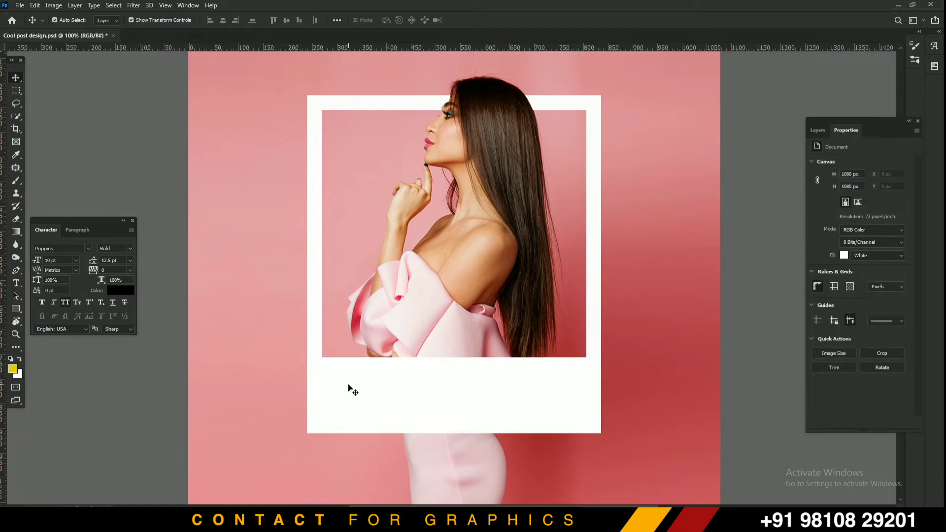
Step: Extend the white rectangle upward to a height of about 159 px
left_click(348, 386)
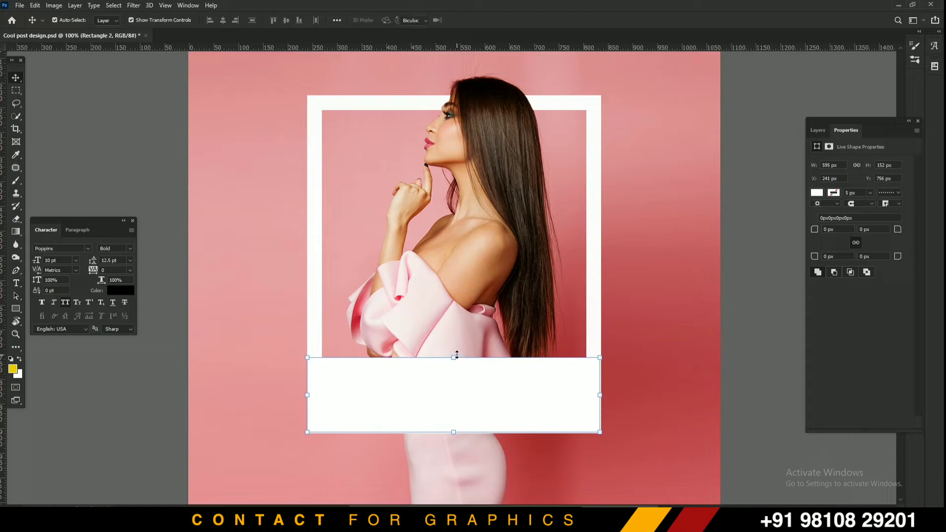
left_click_drag(458, 355, 457, 352)
key("Return")
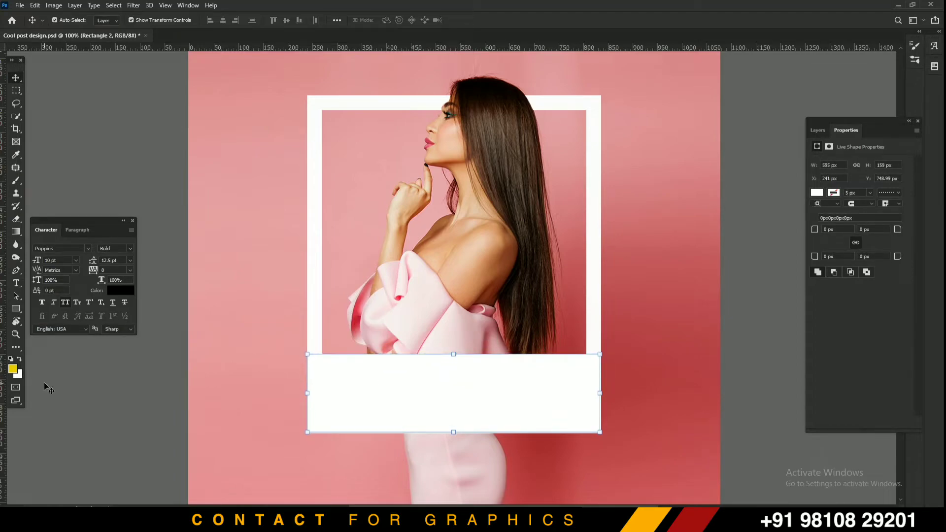
left_click(78, 378)
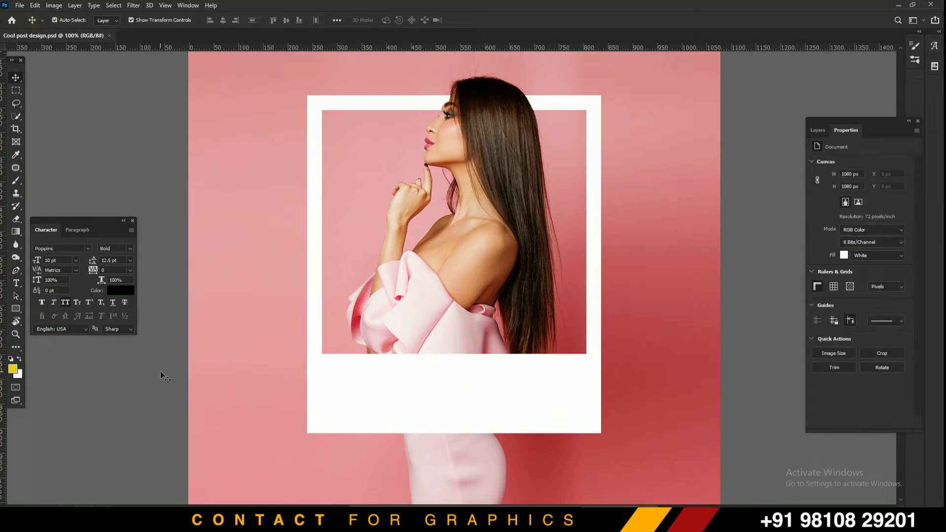
Step: Add the text "NEW FASHION" on the white panel below the woman
key("ctrl+plus")
left_click_drag(452, 448, 505, 296)
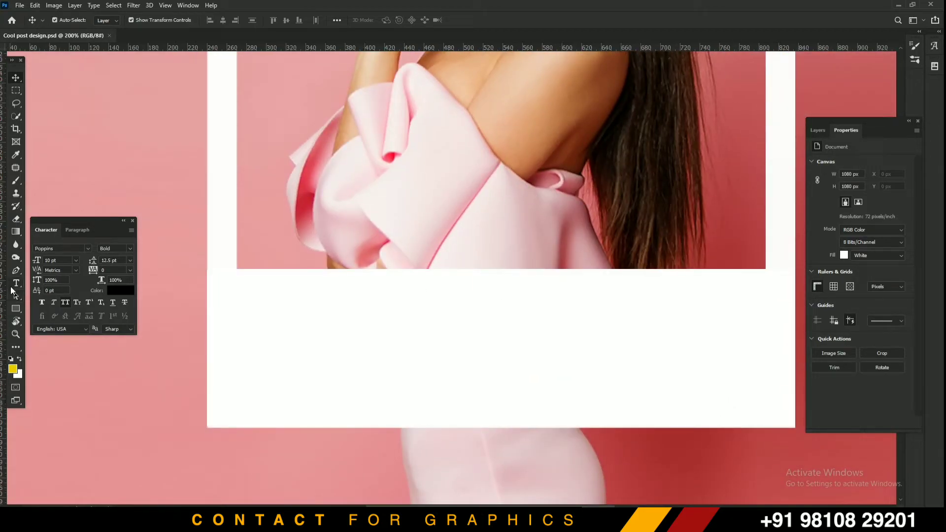
left_click(15, 284)
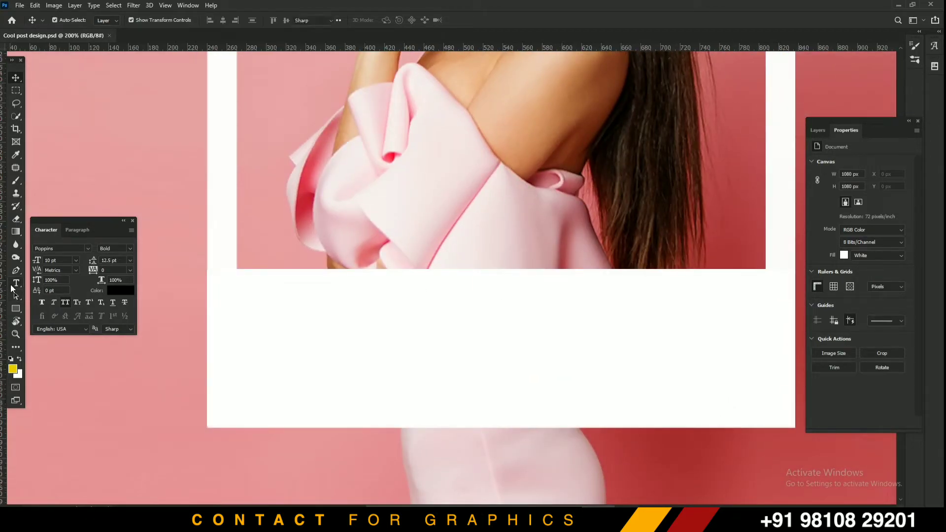
left_click(270, 333)
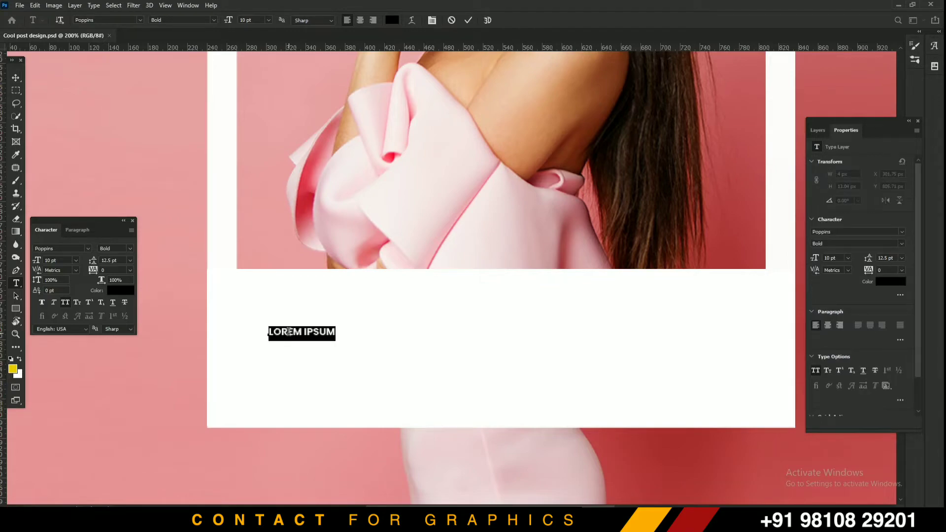
type("NEW FASH")
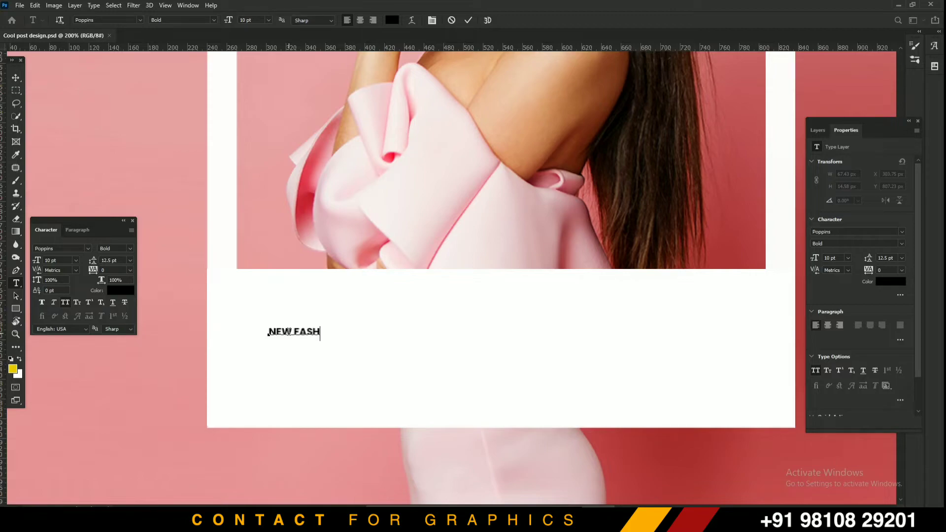
type("ION")
left_click(15, 78)
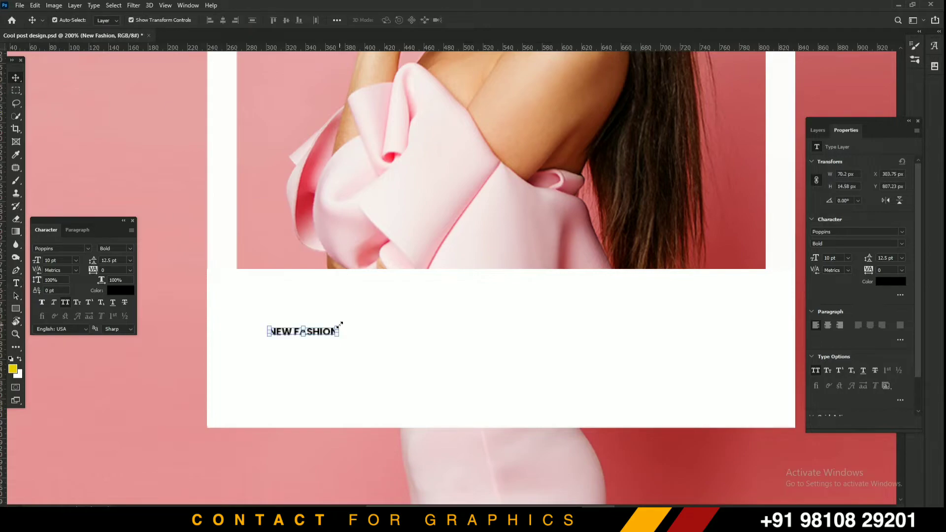
Step: Scale the NEW FASHION text up to about 61 pt and position it in the upper part of the white panel
left_click_drag(339, 326, 692, 254)
left_click_drag(588, 300, 567, 330)
key("Return")
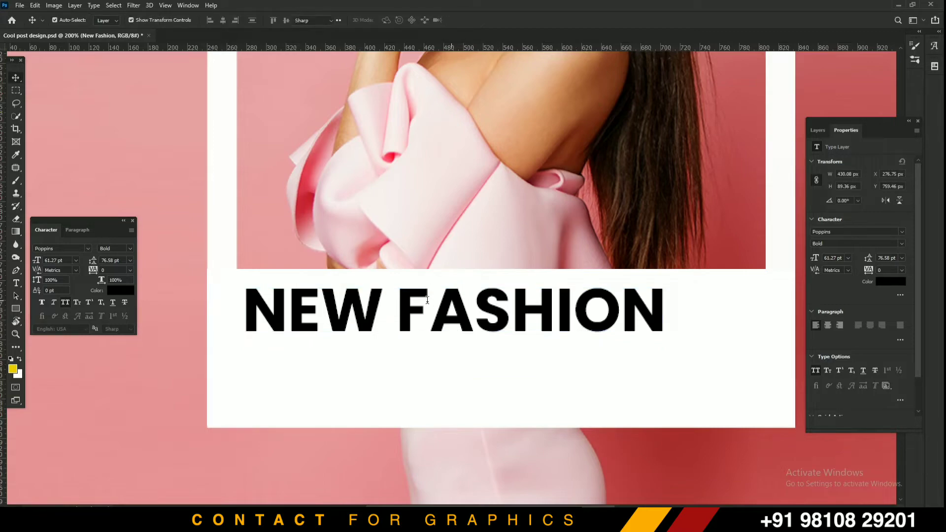
Step: Cut the word FASHION out of the headline and set the remaining word NEW to Poppins Light
key("t")
left_click_drag(395, 298, 810, 300)
key("ctrl+x")
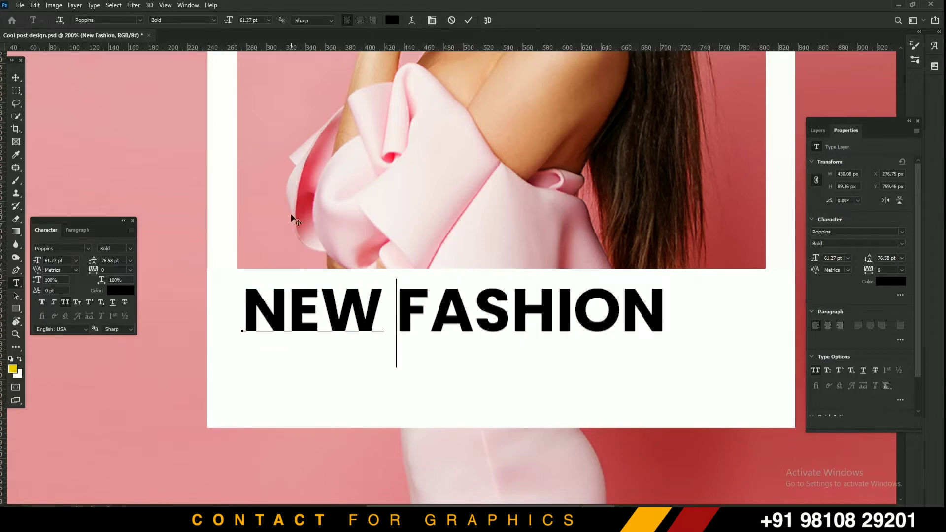
key("ctrl+Return")
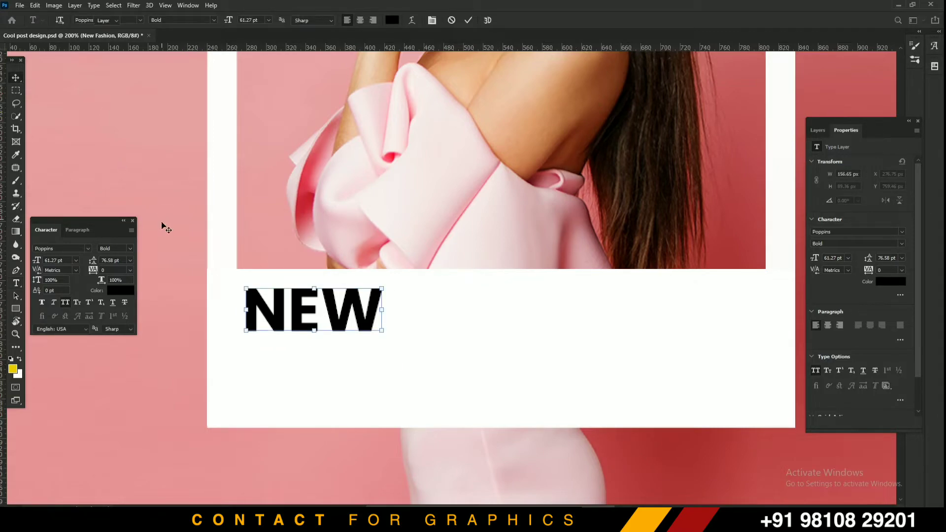
key("v")
left_click(130, 250)
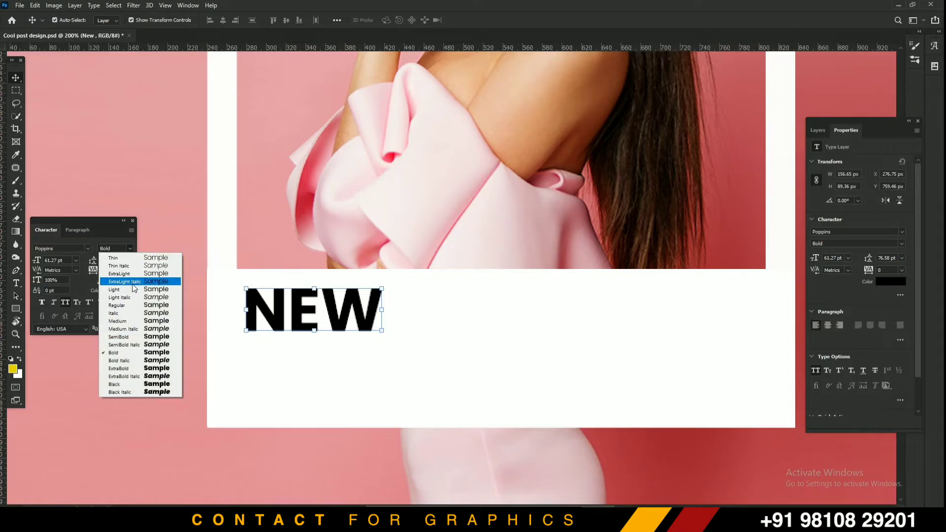
left_click(119, 290)
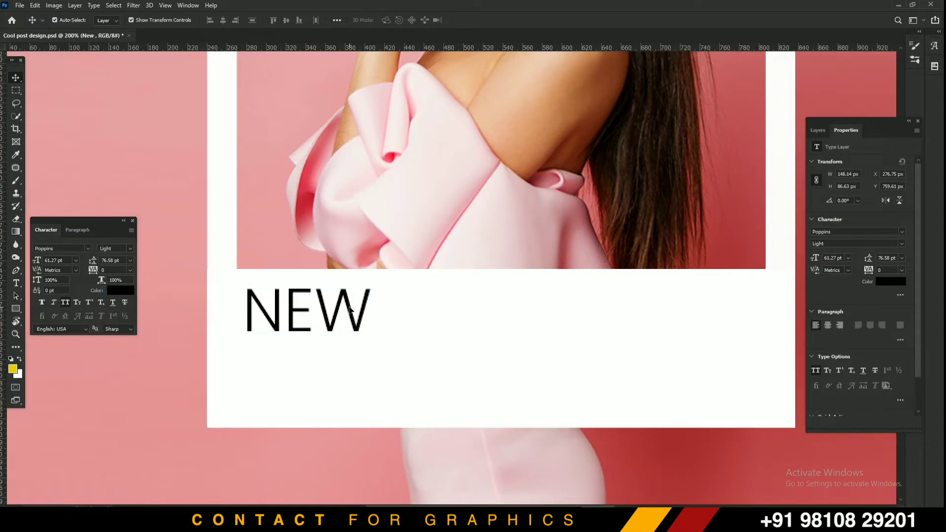
Step: Duplicate the word NEW below the original and replace the copy's text with the cut word FASHION
left_click_drag(352, 309, 338, 362)
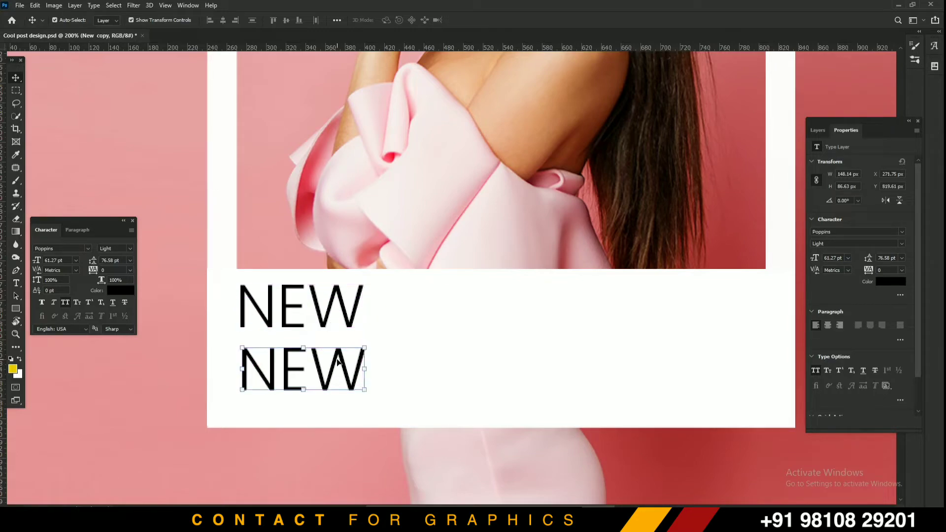
double_click(314, 368)
key("ctrl+a")
key("ctrl+v")
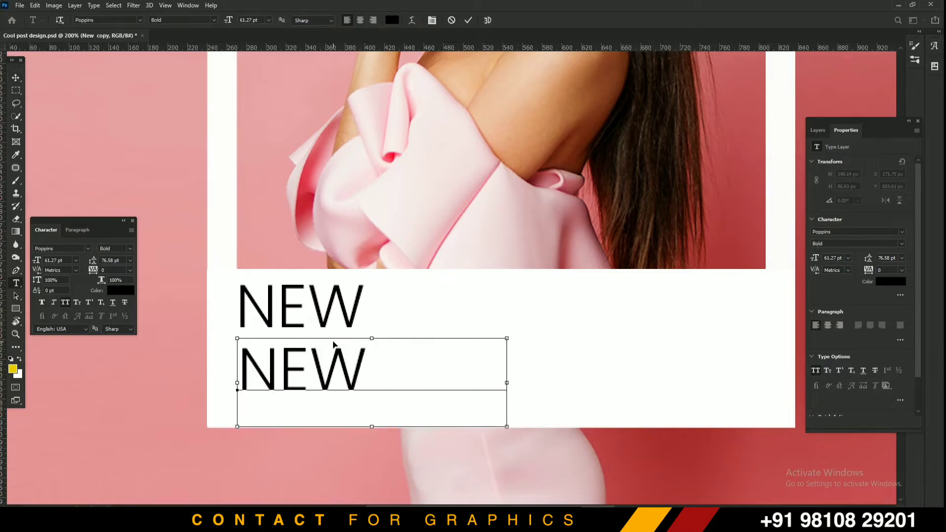
left_click(16, 79)
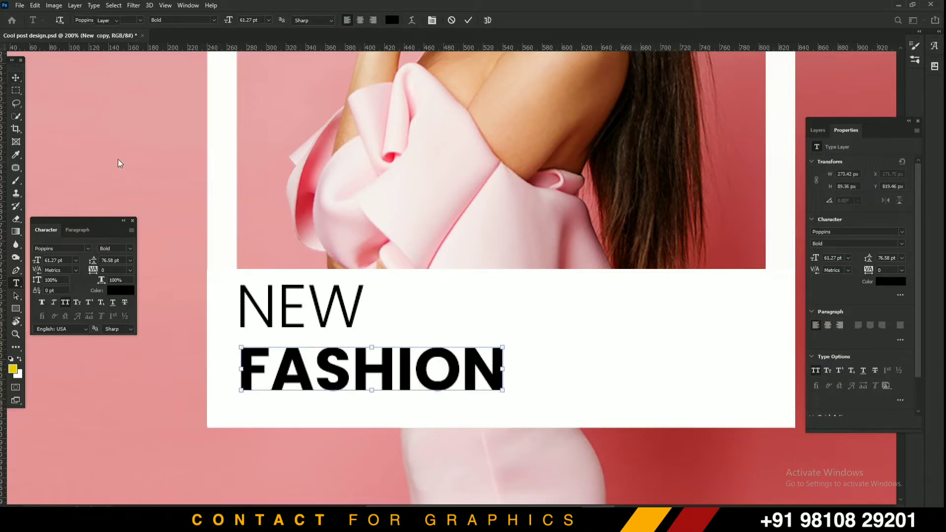
Step: Set the word FASHION to ExtraBold and shift it about 5 px to the left
left_click(130, 249)
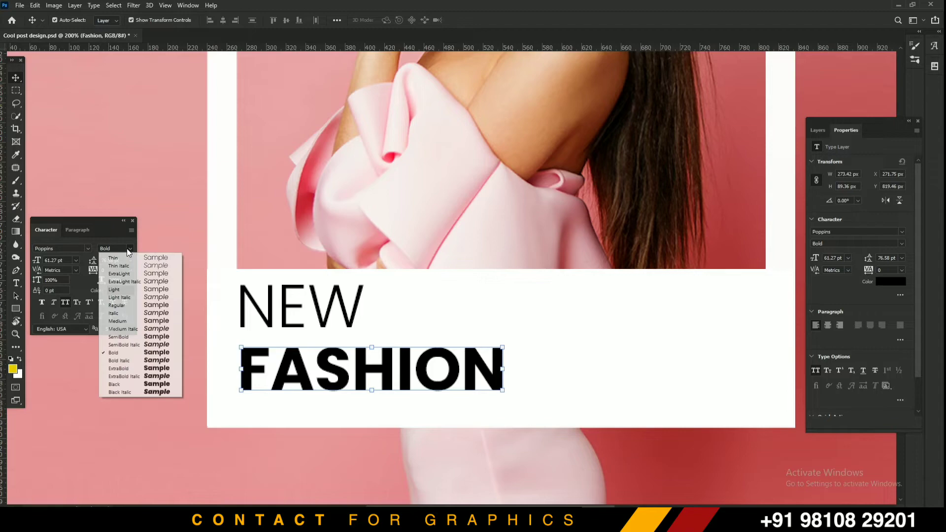
left_click(130, 369)
left_click_drag(334, 372, 328, 373)
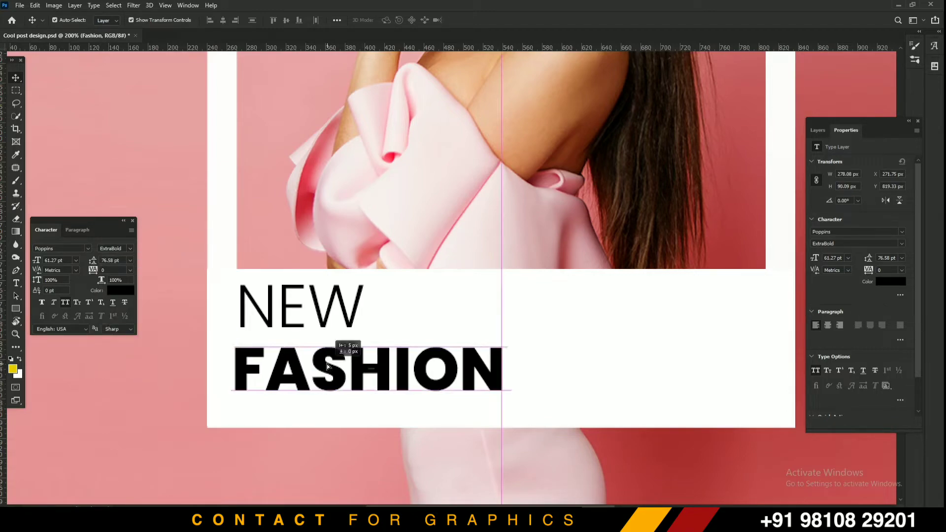
Step: Align the left edges of NEW and FASHION and save the document
left_click(318, 320, "shift")
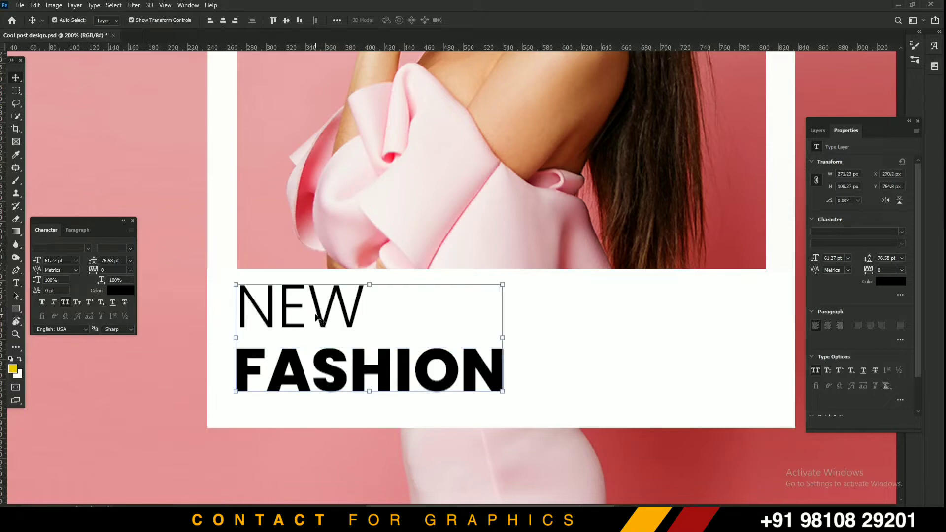
left_click(208, 21)
left_click(145, 95)
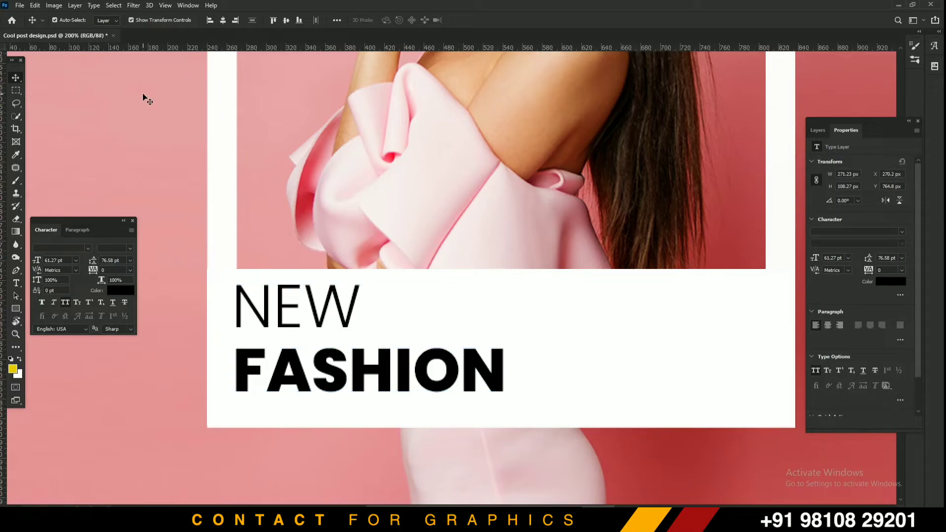
key("ctrl+s")
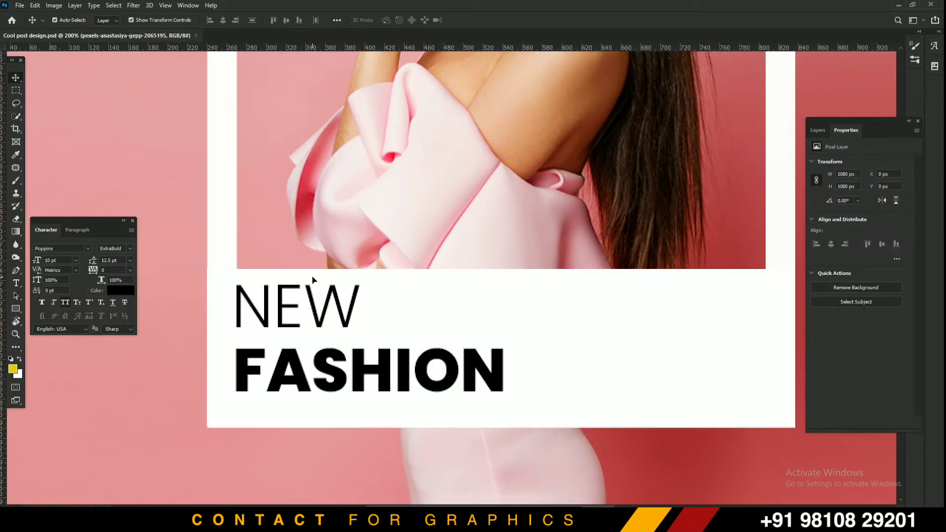
Step: Nudge NEW and FASHION together about 11 px down and 1 px right within the white panel
left_click(335, 313)
left_click(390, 373, "shift")
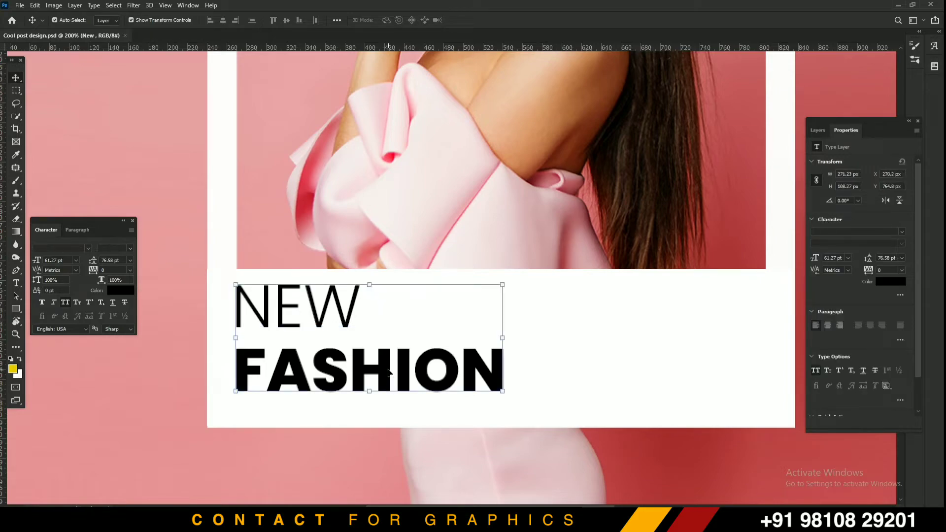
key("Down")
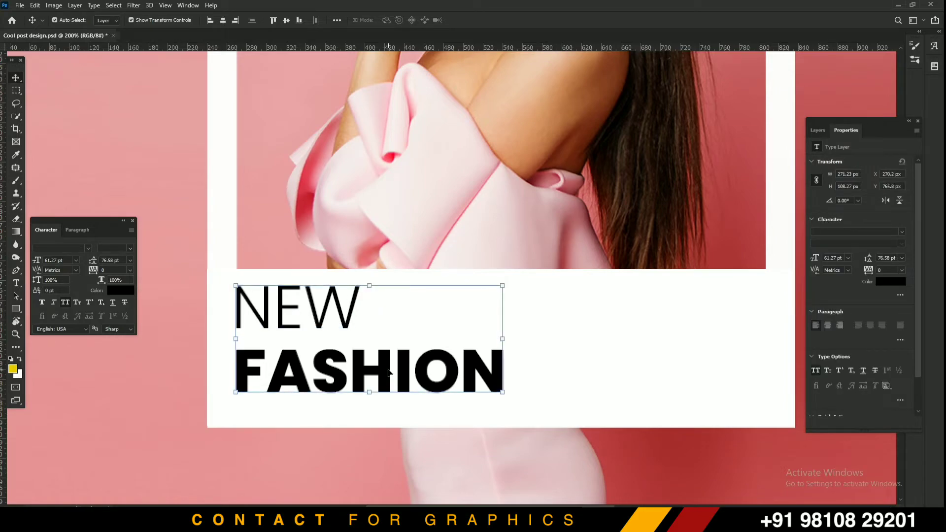
key("Down")
key("Down")
key("Down")
key("Down")
key("Down")
key("Down")
key("Down")
key("Down")
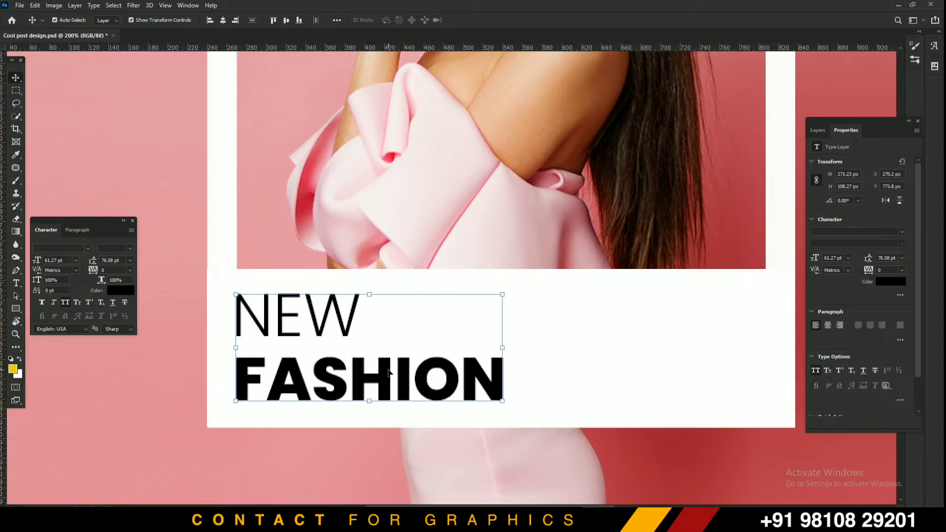
key("Up")
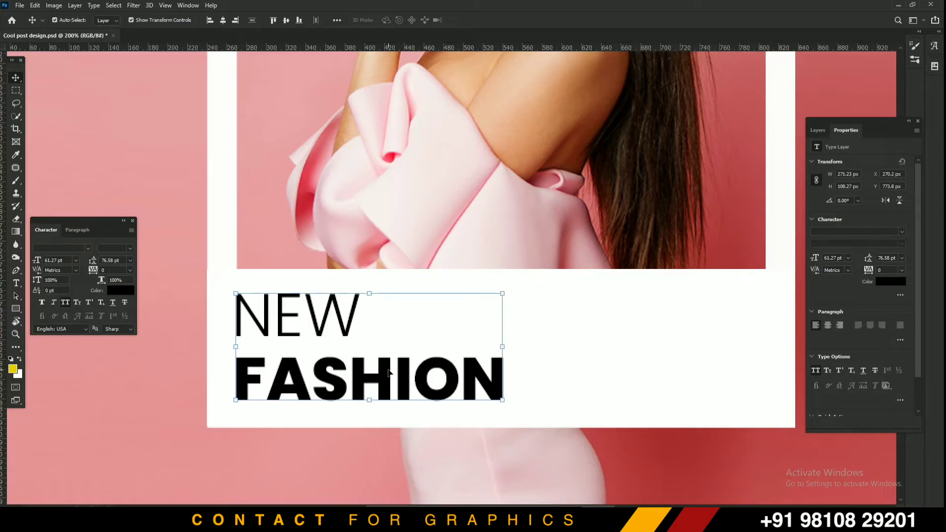
key("Right")
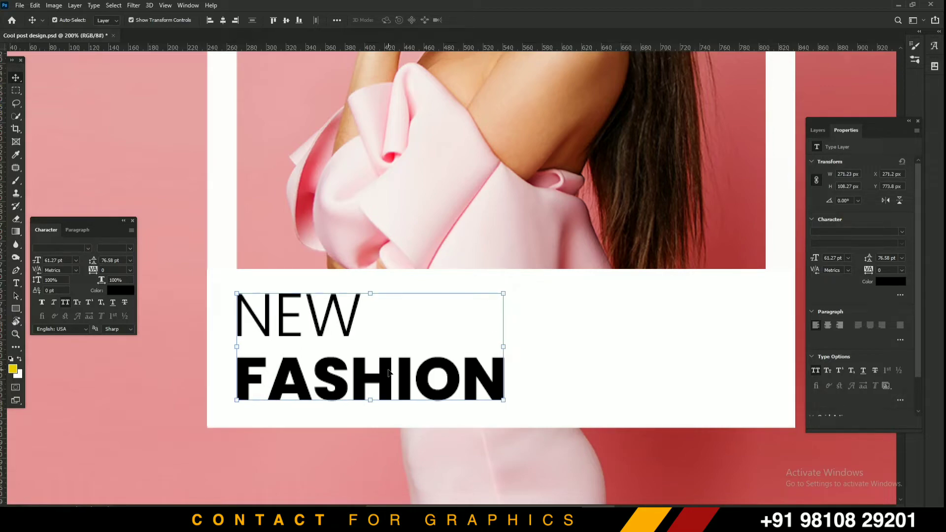
key("Down")
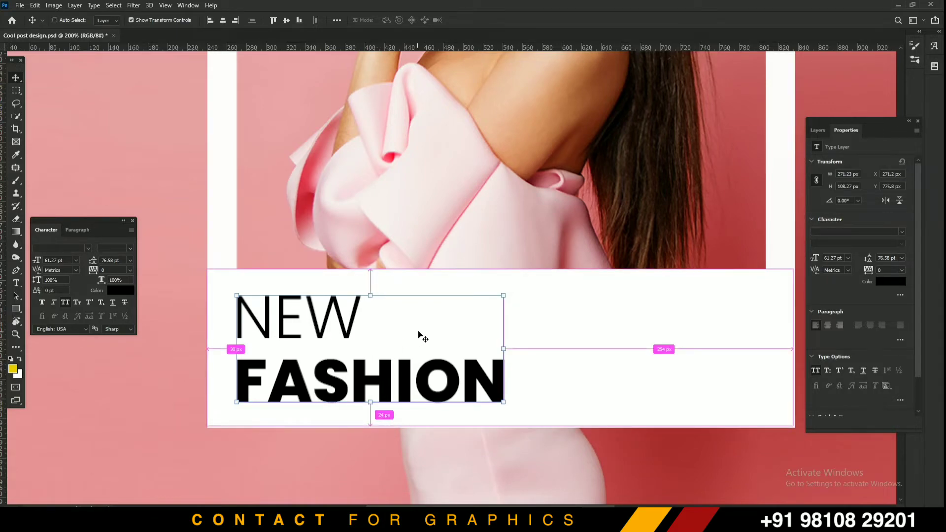
Step: Group NEW and FASHION and centre the group vertically on the white panel
key("ctrl+g")
left_click(818, 130)
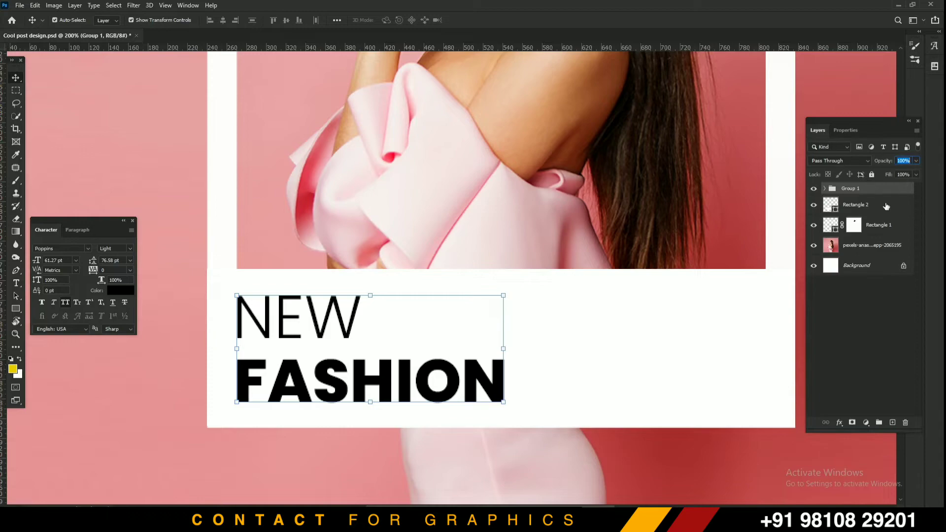
left_click(570, 324)
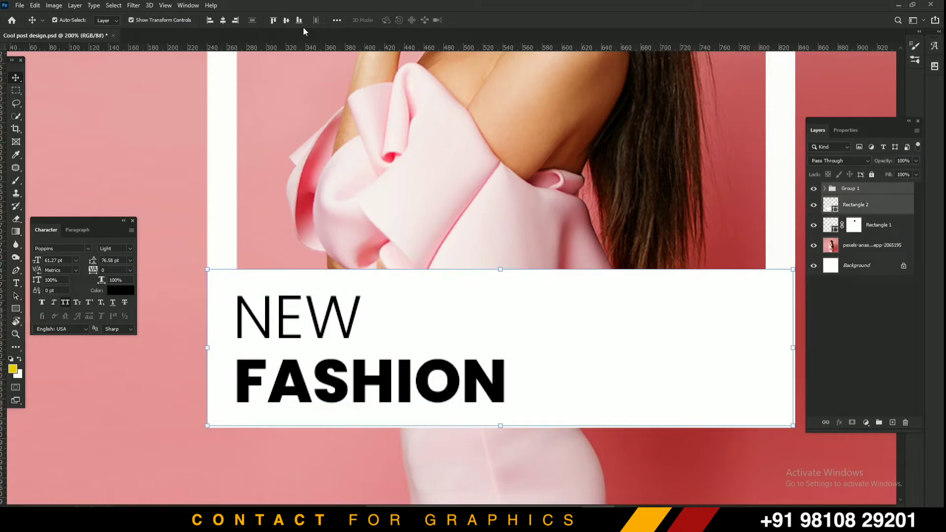
left_click(180, 163)
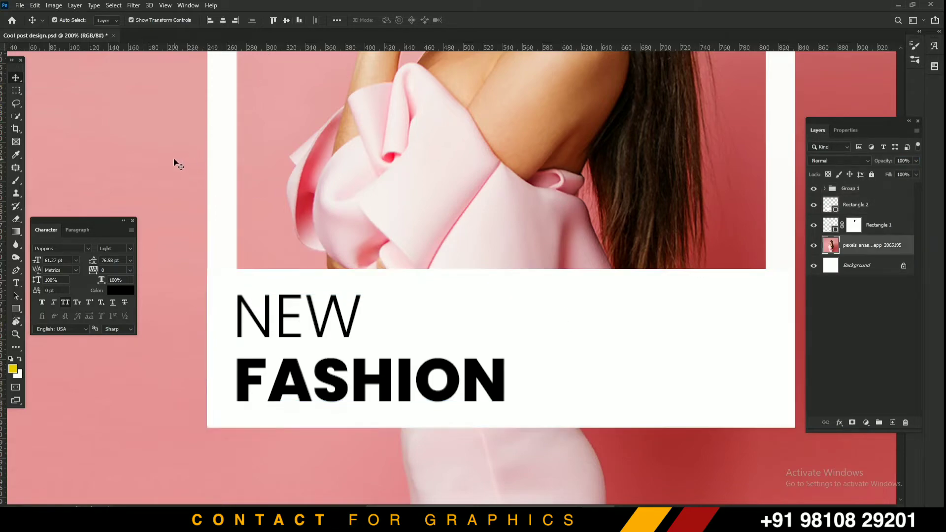
Step: Ungroup the NEW and FASHION text layers and clear the selection
right_click(850, 189)
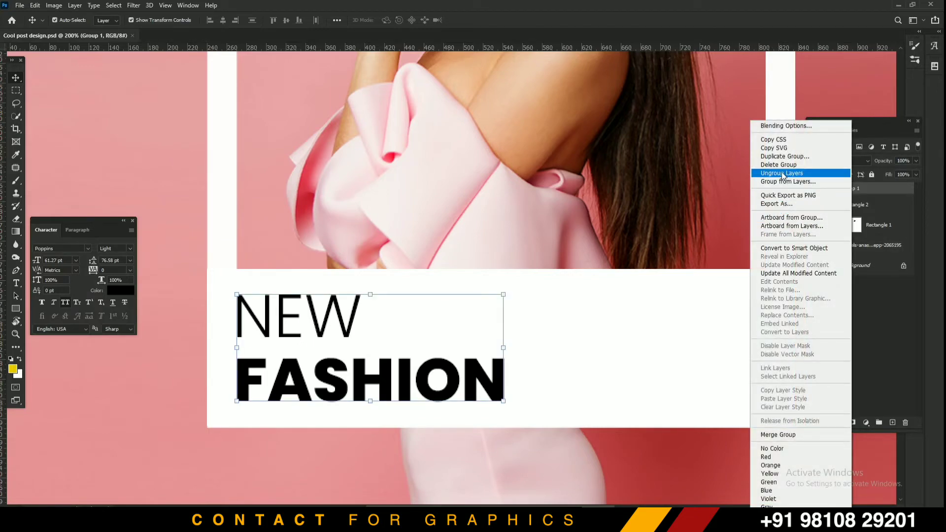
left_click(783, 173)
scroll(493, 212, "down", 3)
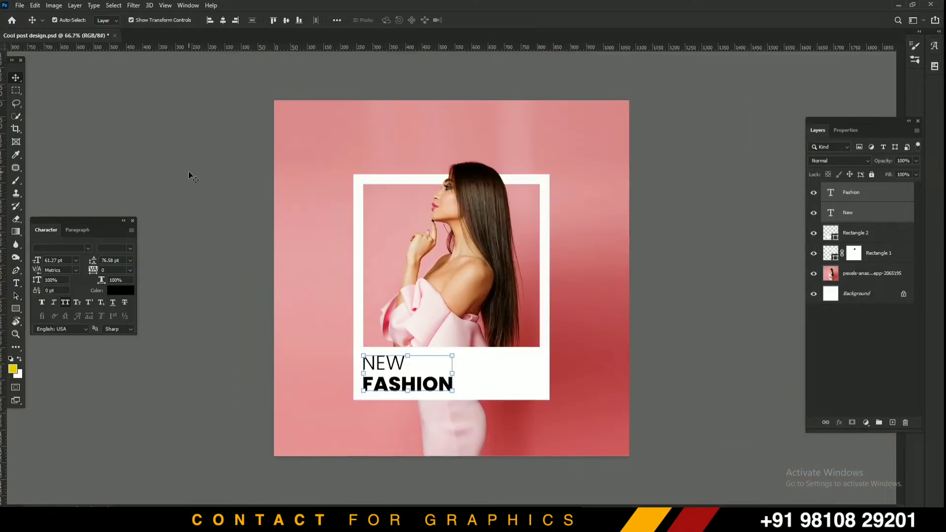
left_click(189, 172)
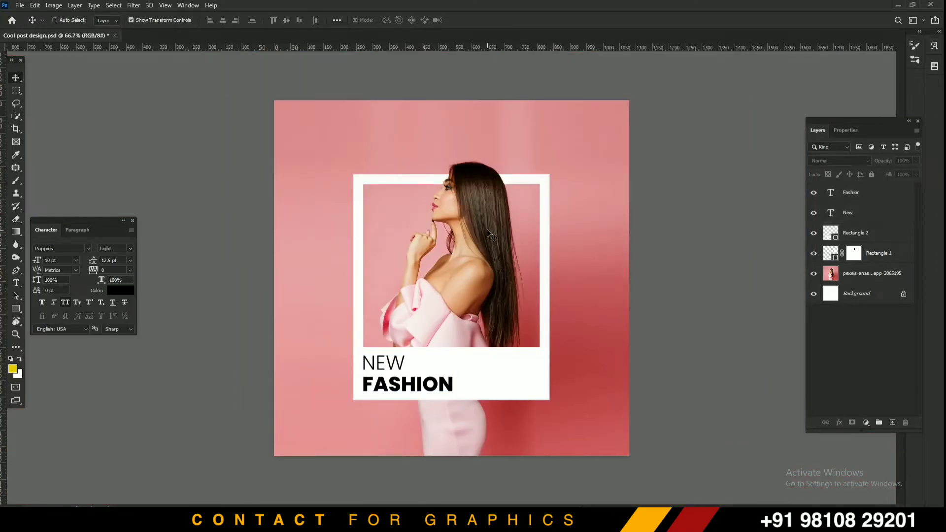
Step: Recolour the word NEW to red c72230 and save the document
key("ctrl+plus")
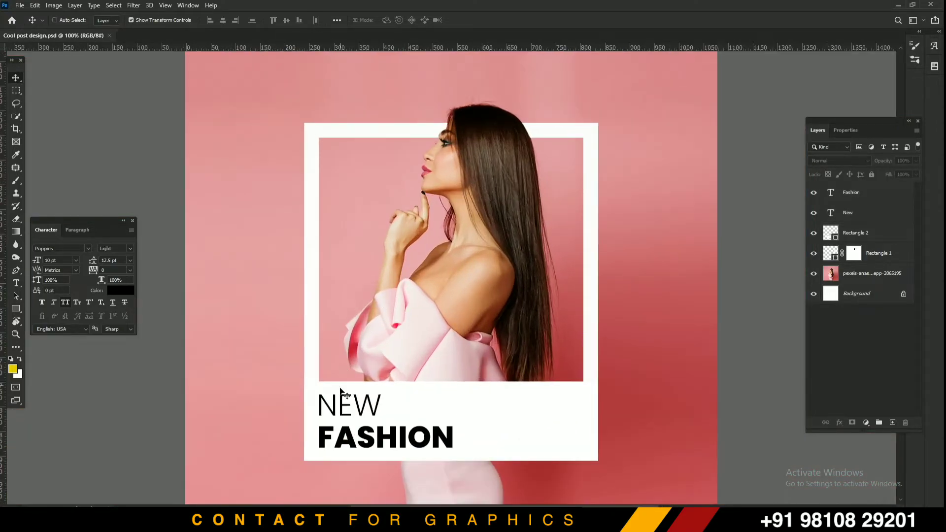
left_click(345, 410)
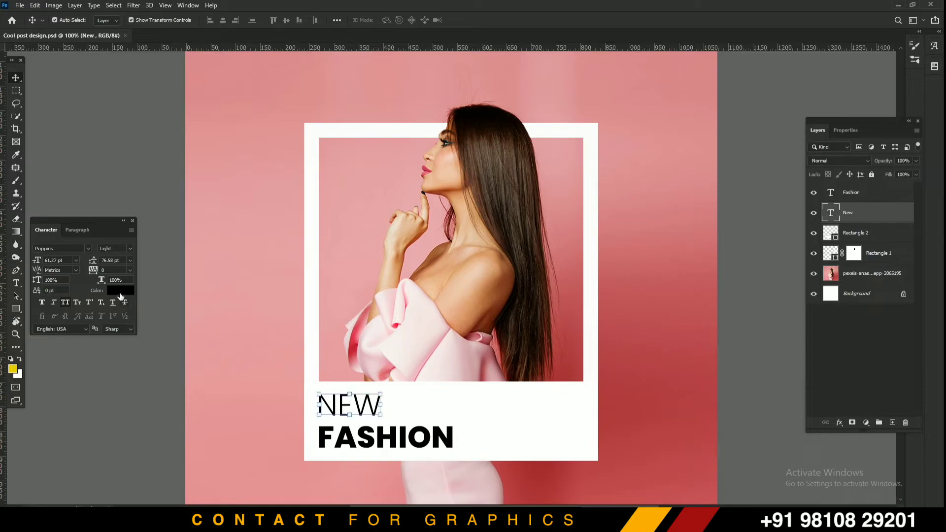
left_click(120, 290)
left_click(354, 343)
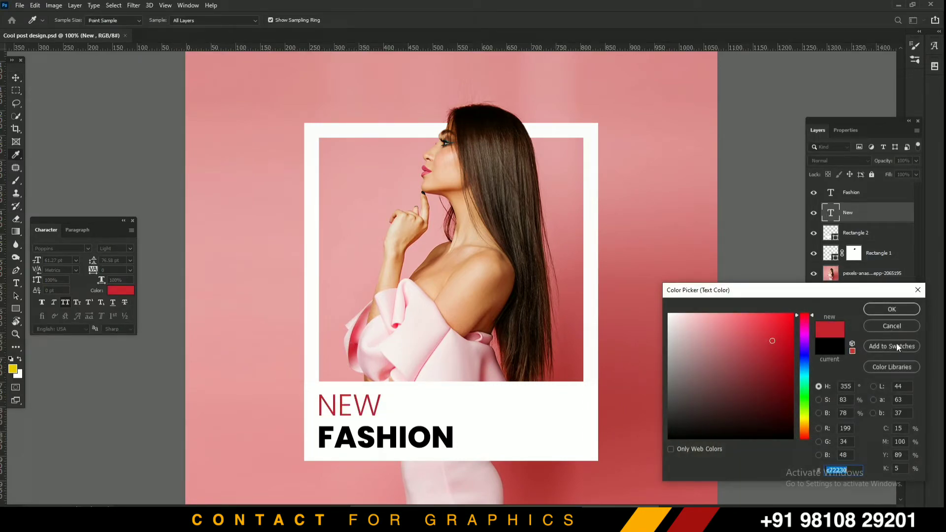
left_click(907, 309)
left_click(114, 409)
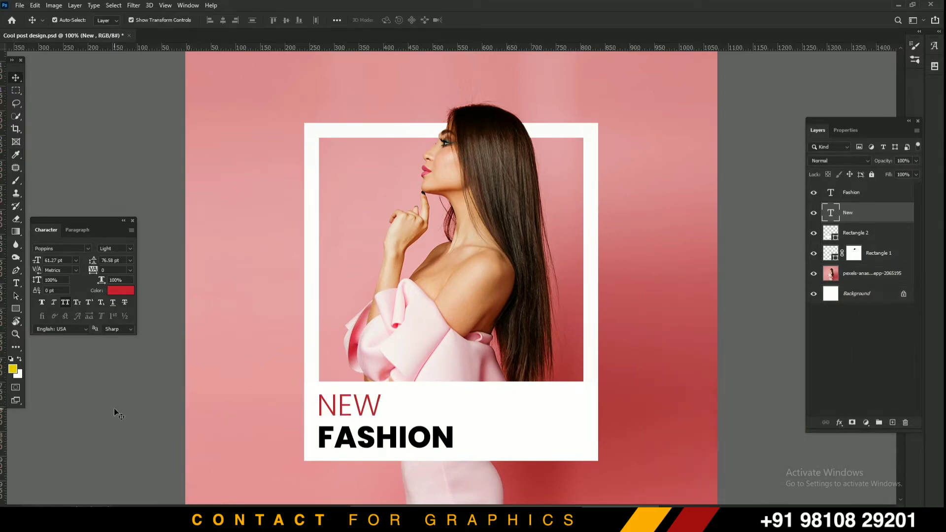
key("ctrl+s")
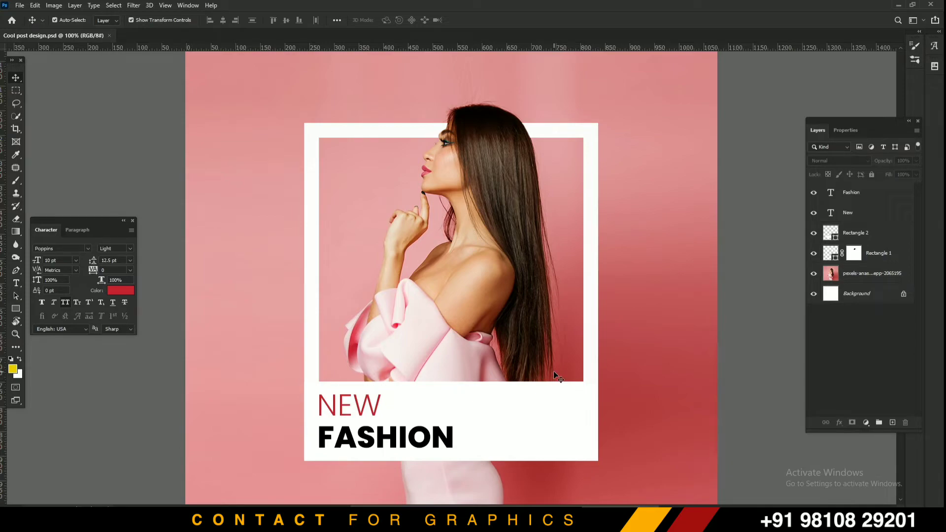
Step: Draw a yellow rounded rectangle of about 83 x 174 px with 10 px corners inside the frame's upper-left inner corner
key("ctrl+plus")
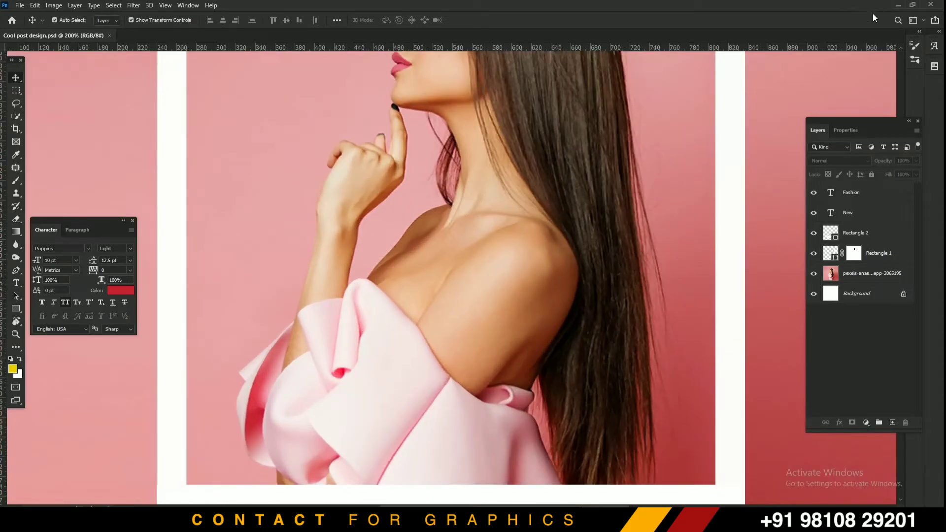
mouse_move(683, 192)
left_mouse_down()
mouse_move(595, 235)
mouse_move(682, 256)
left_mouse_up()
left_click_drag(378, 222, 528, 251)
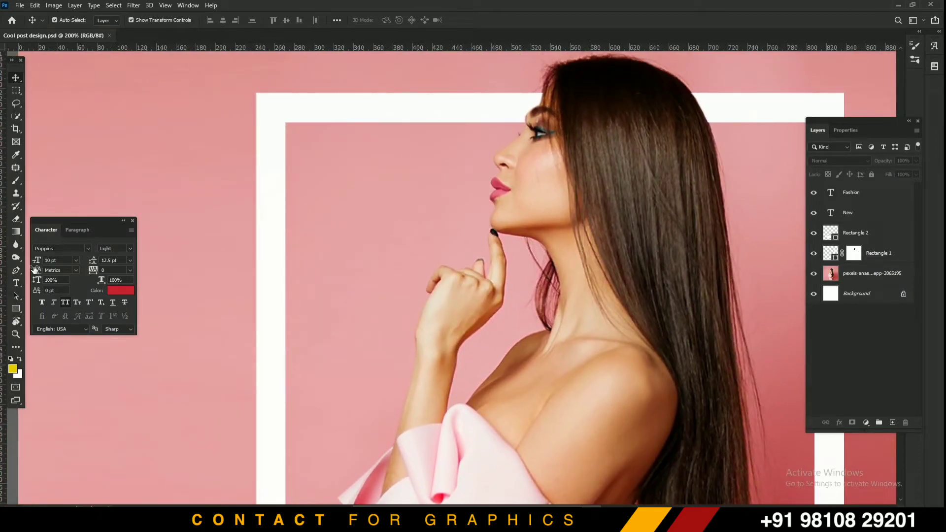
left_click(16, 309)
right_click(15, 310)
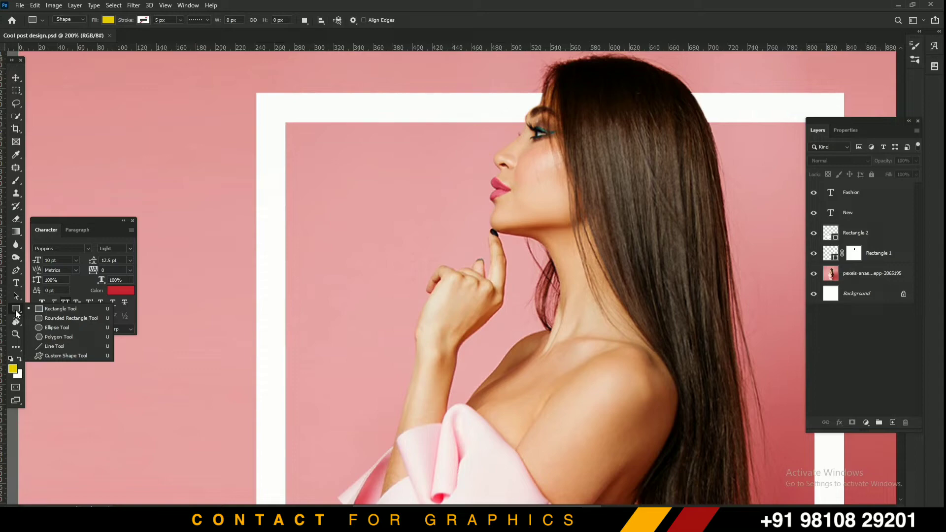
left_click(43, 318)
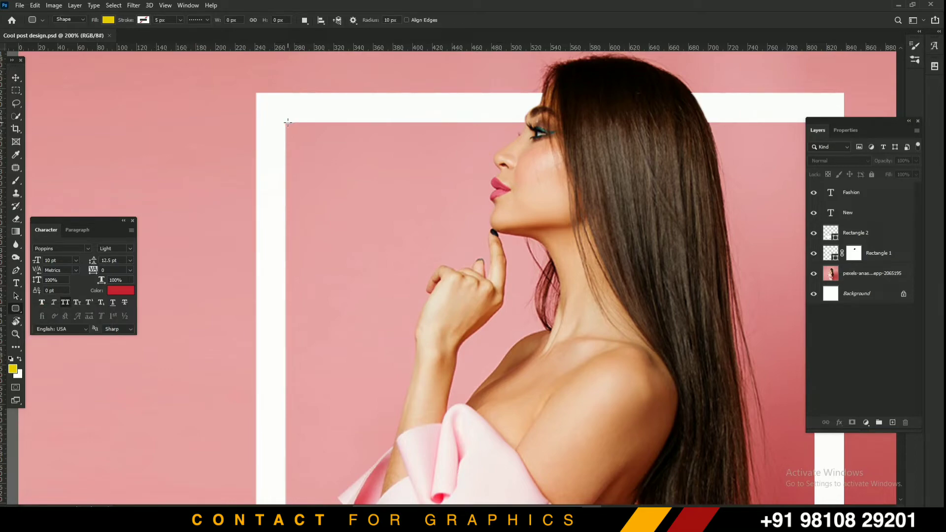
left_click_drag(286, 122, 368, 293)
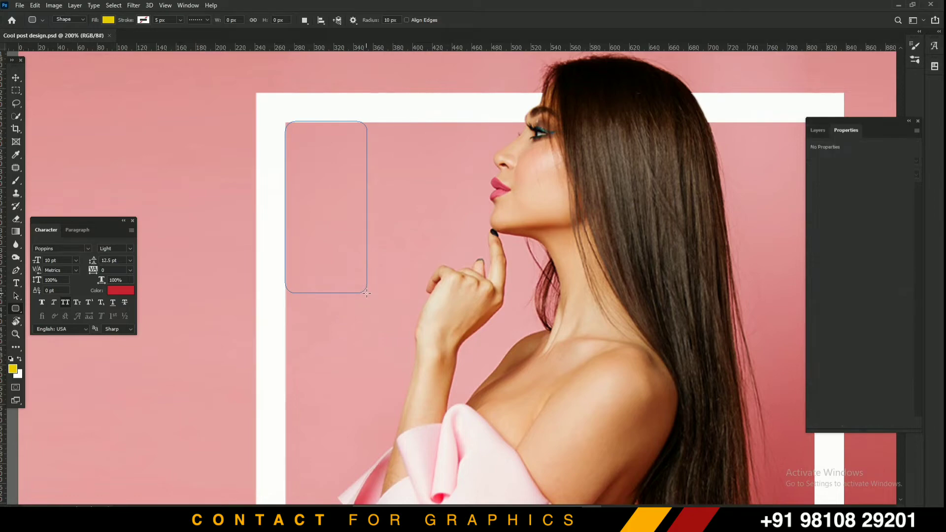
left_click(19, 77)
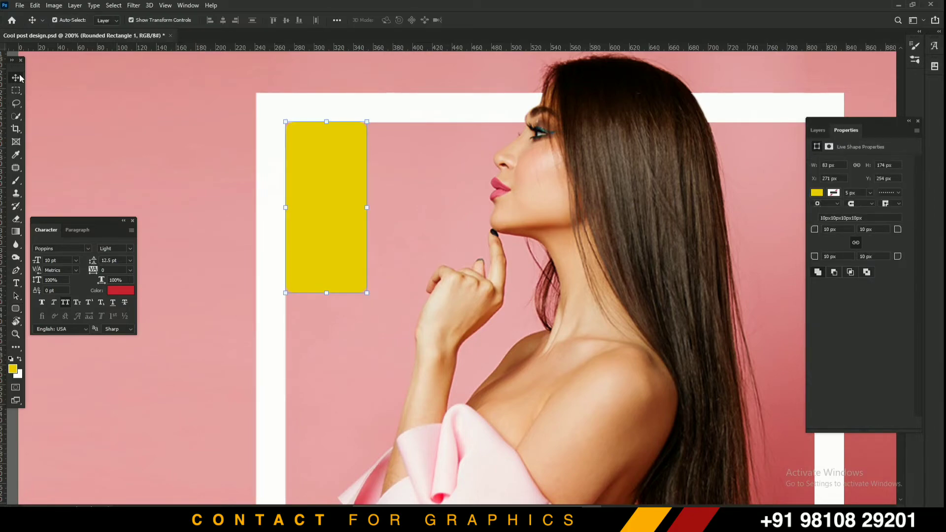
Step: Try to square the rounded rectangle's upper corners to 0 px and give its lower corners a 90 px radius
left_click(854, 244)
left_click_drag(897, 232, 781, 228)
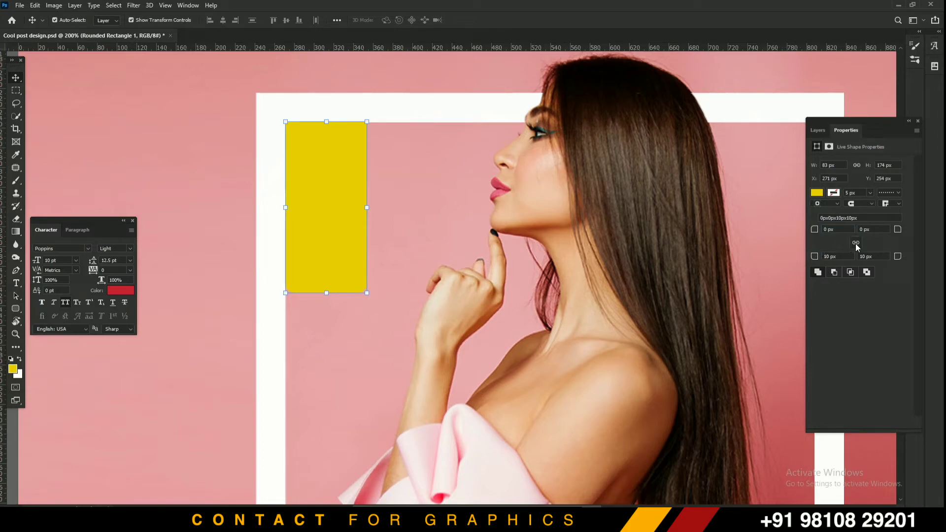
left_click(838, 256)
type("90")
key("Return")
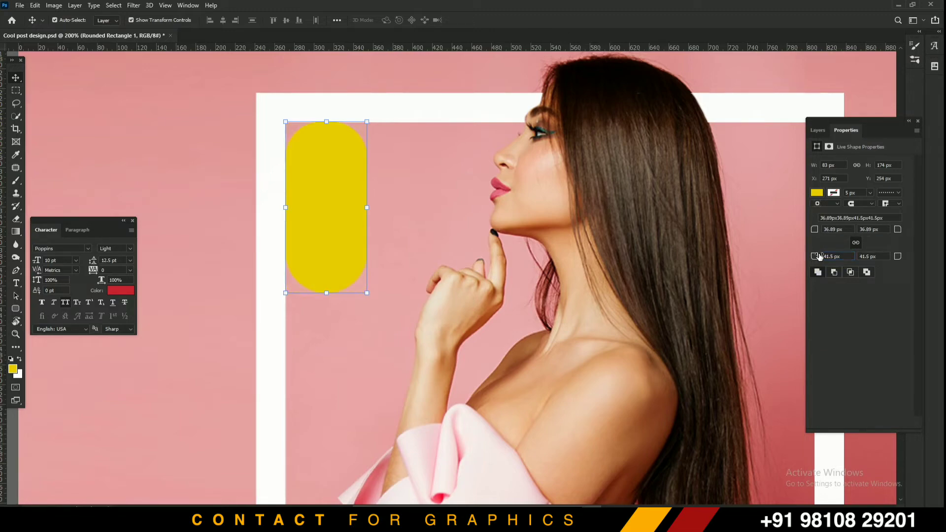
Step: Set the rectangle's two upper corner radii to 0 px and its two lower corner radii to 16.41 px
left_click(857, 245)
mouse_move(898, 230)
left_mouse_down()
mouse_move(822, 232)
mouse_move(912, 224)
left_mouse_up()
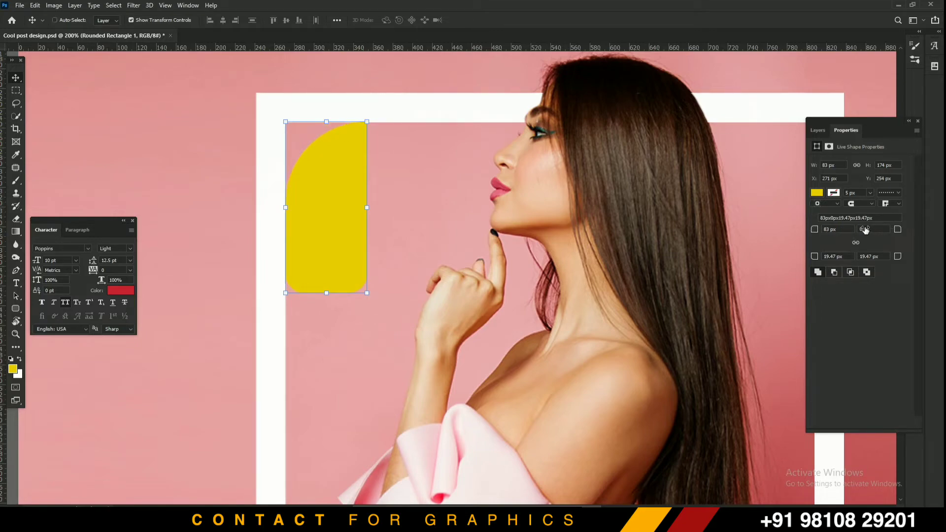
key("ctrl+z")
left_click_drag(816, 232, 668, 233)
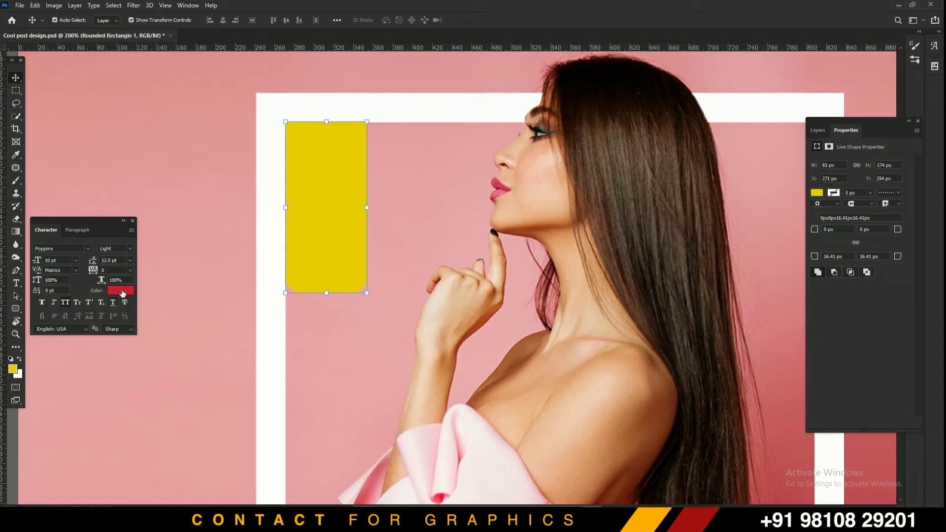
Step: Fill the rounded rectangle with black and shift it 1 px down to meet the frame's inner edge
left_click(18, 309)
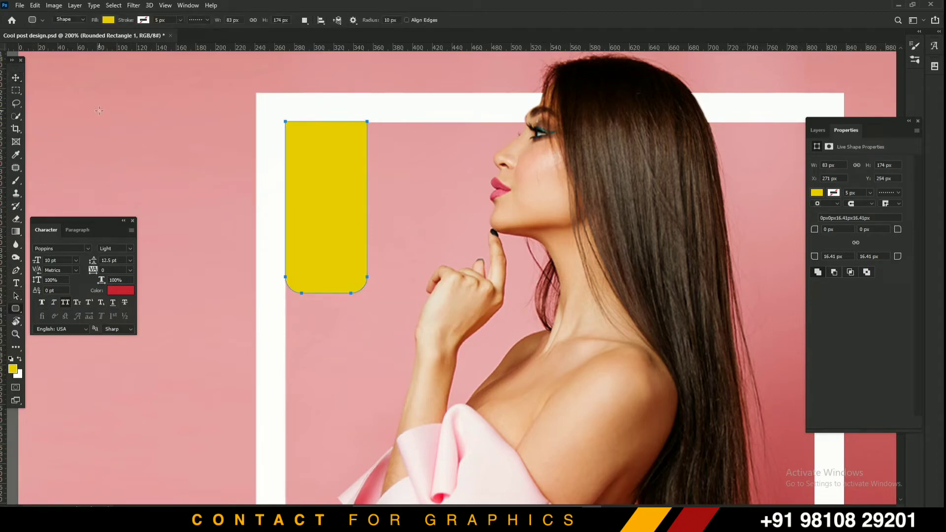
left_click(108, 19)
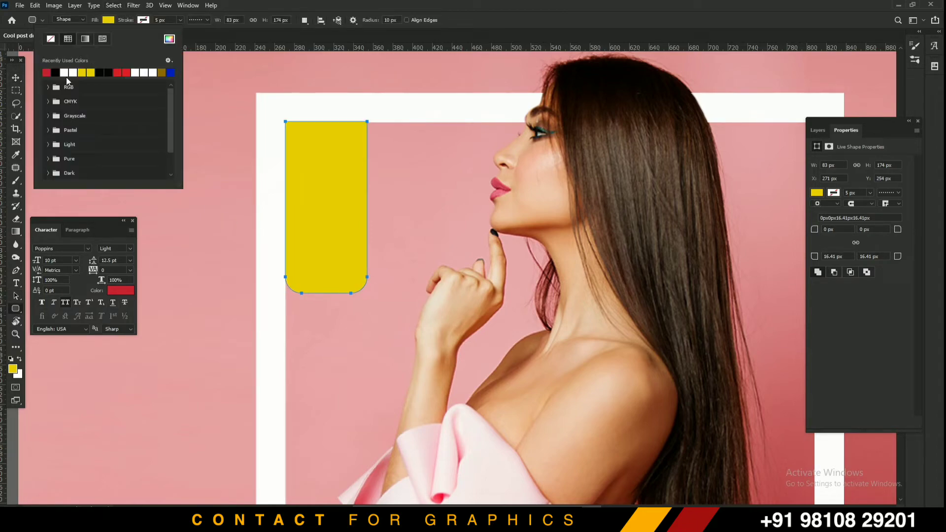
left_click(99, 73)
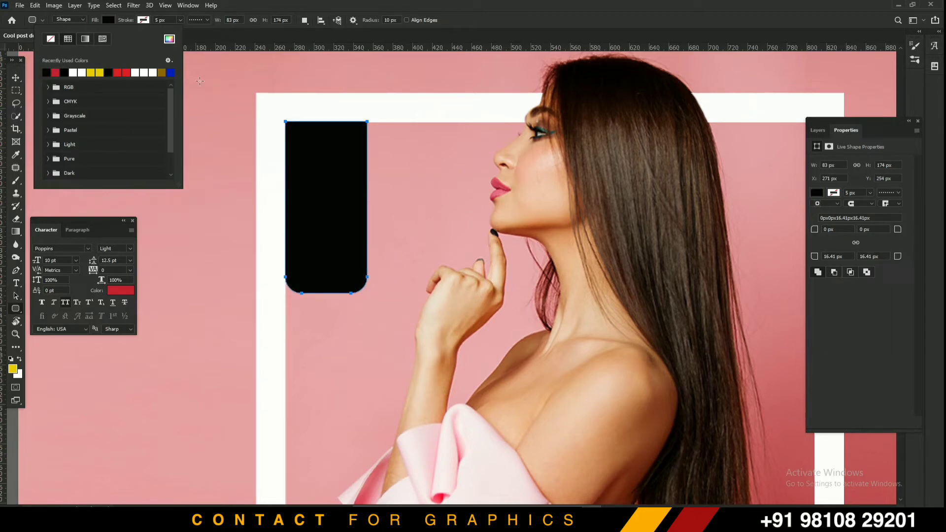
left_click(14, 75)
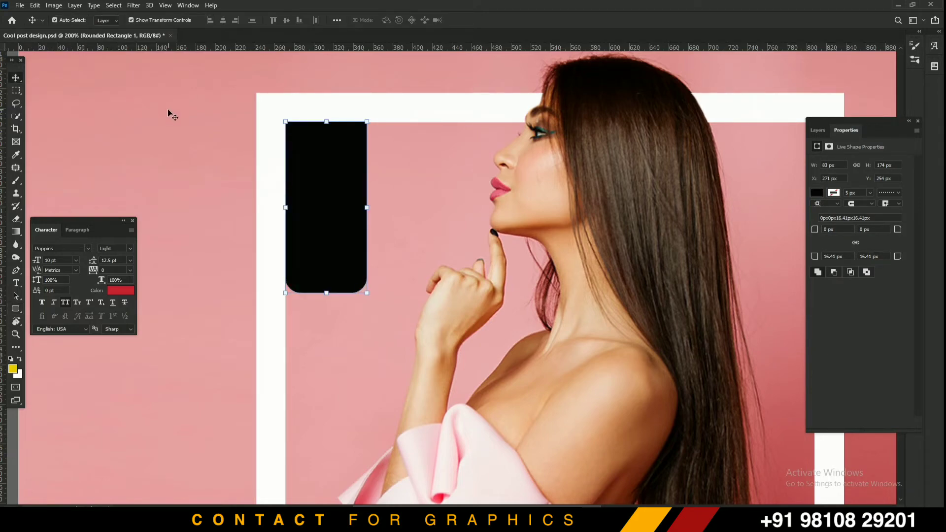
left_click(325, 180, "ctrl")
left_click(319, 158, "ctrl")
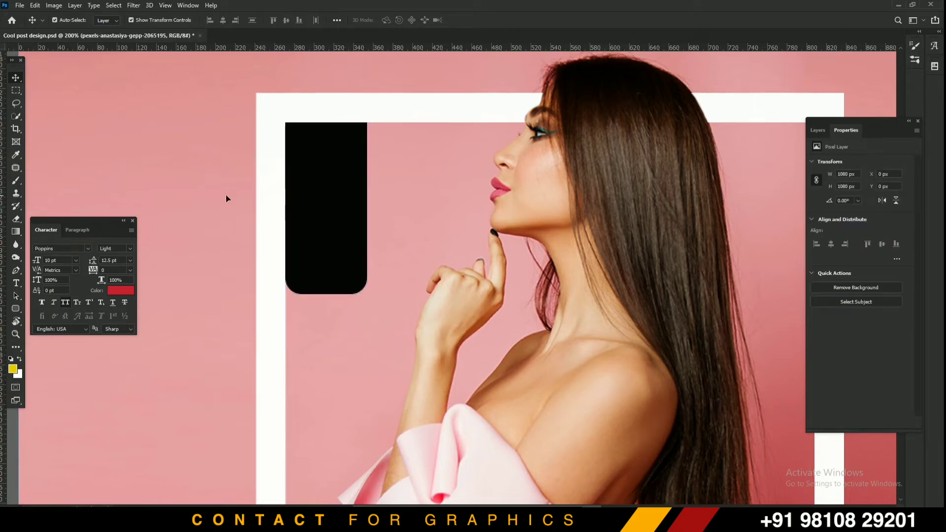
Step: Add the text SHOP NOW in 10 pt Poppins Light on the pink background beside the frame and colour it white
key("t")
left_click(198, 304)
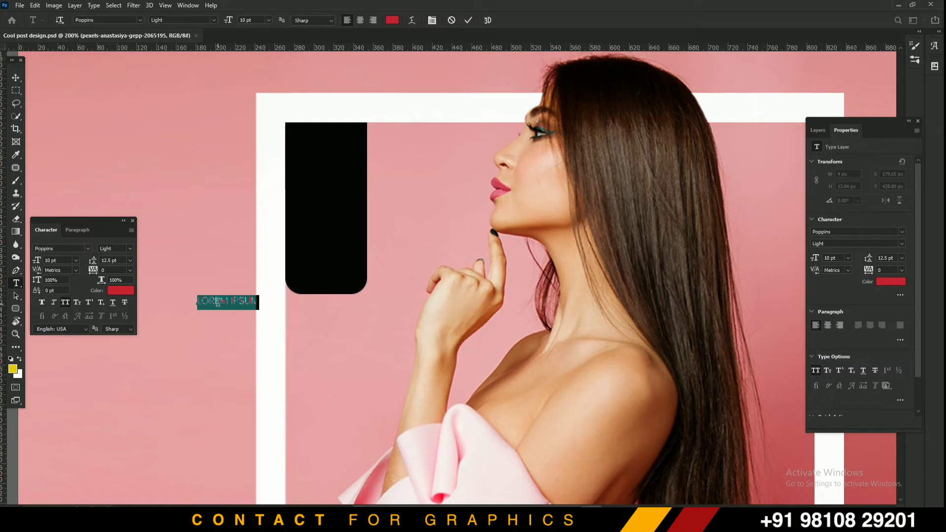
type("SHOP N")
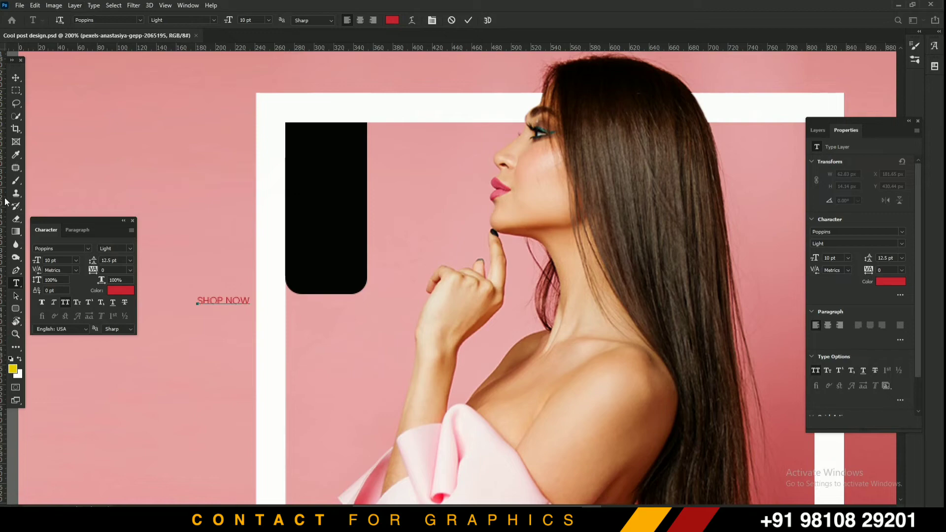
type("OW")
left_click(19, 79)
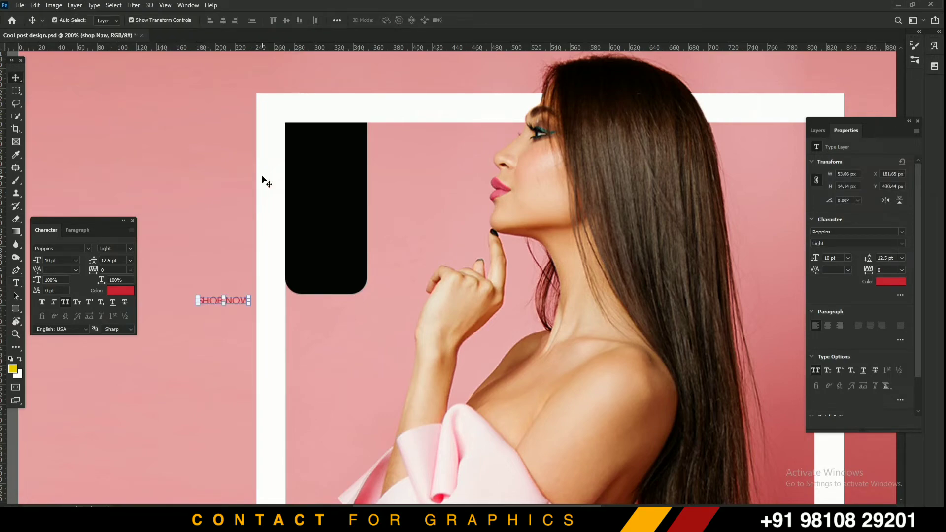
key("ctrl")
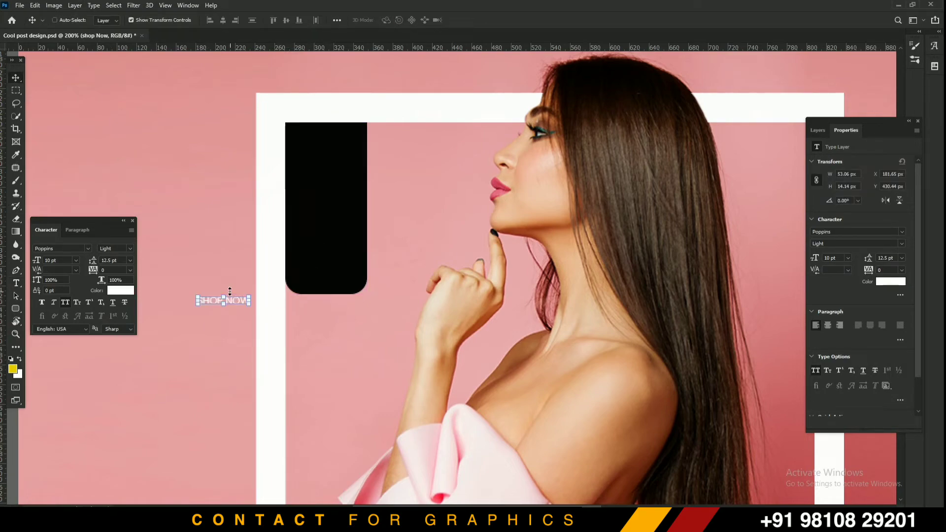
Step: Rotate SHOP NOW 90° counter-clockwise, enlarge it to about 229%, and place it inside the black rectangle
key("ctrl+t")
right_click(236, 300)
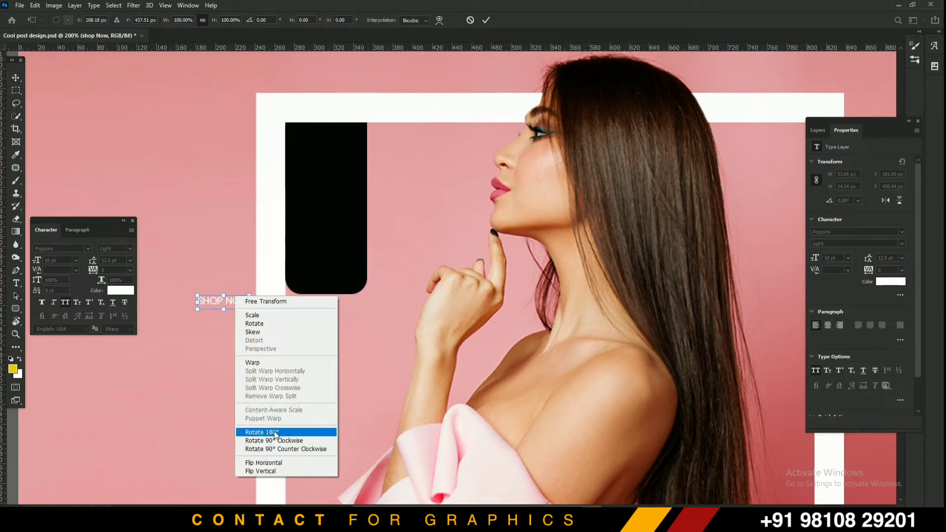
left_click(279, 449)
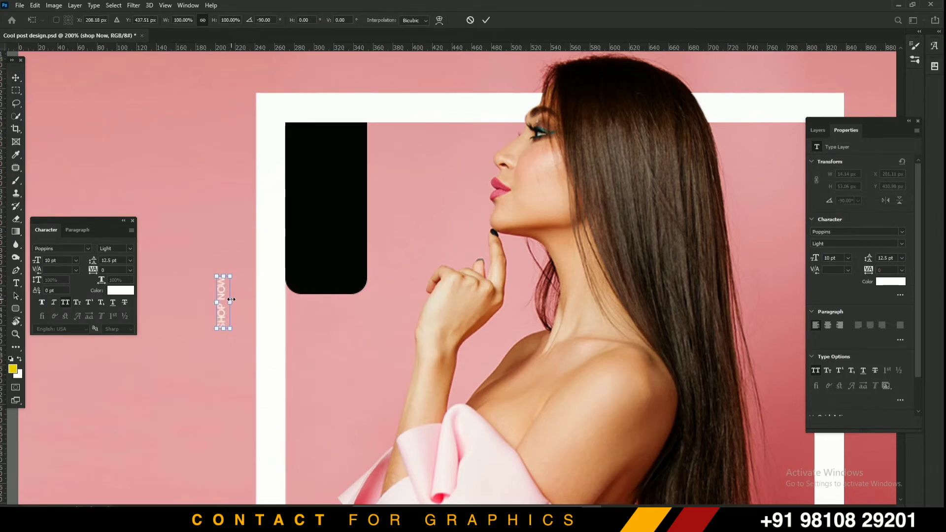
left_click_drag(227, 298, 345, 132)
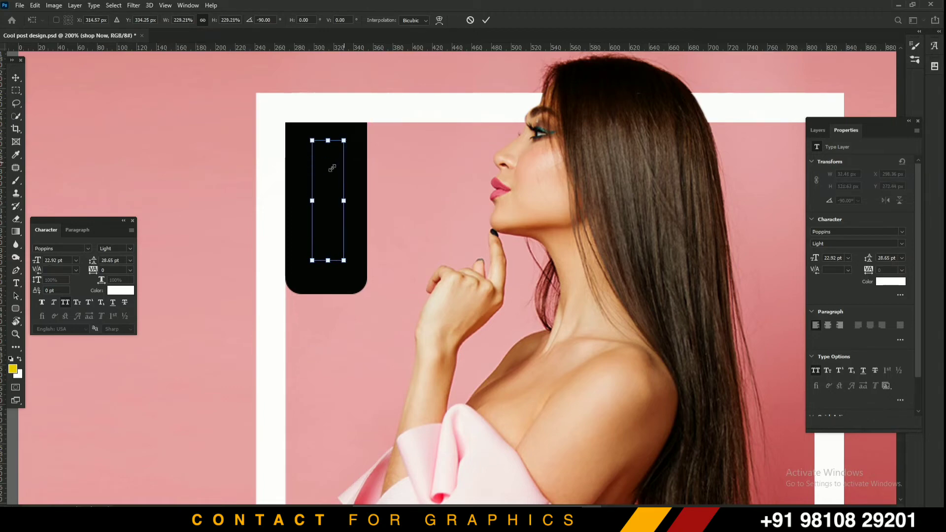
key("Return")
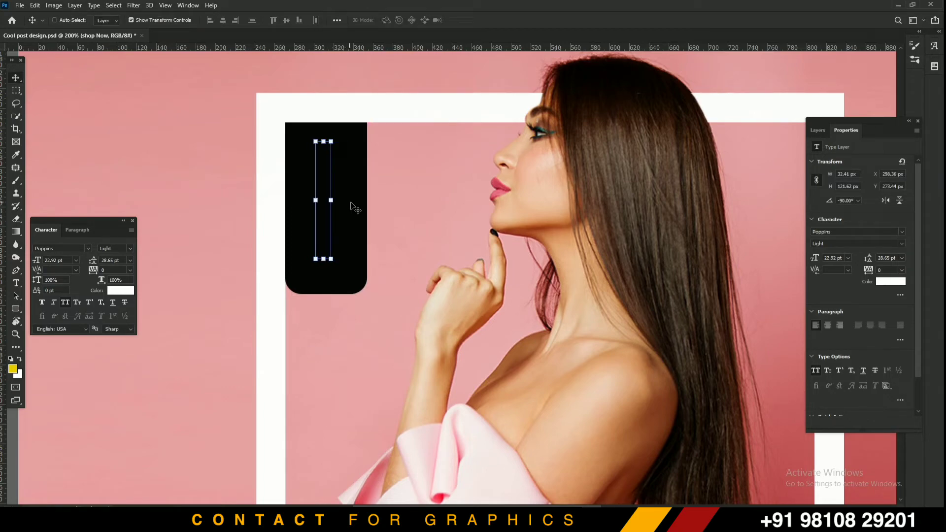
Step: Centre the SHOP NOW text horizontally and vertically on the black rounded rectangle
left_click(357, 206)
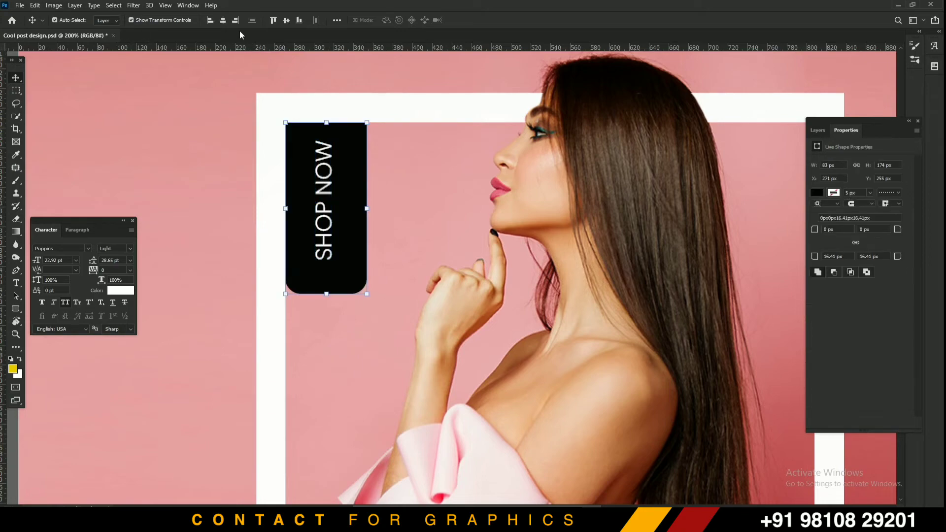
left_click(224, 21)
left_click(288, 21)
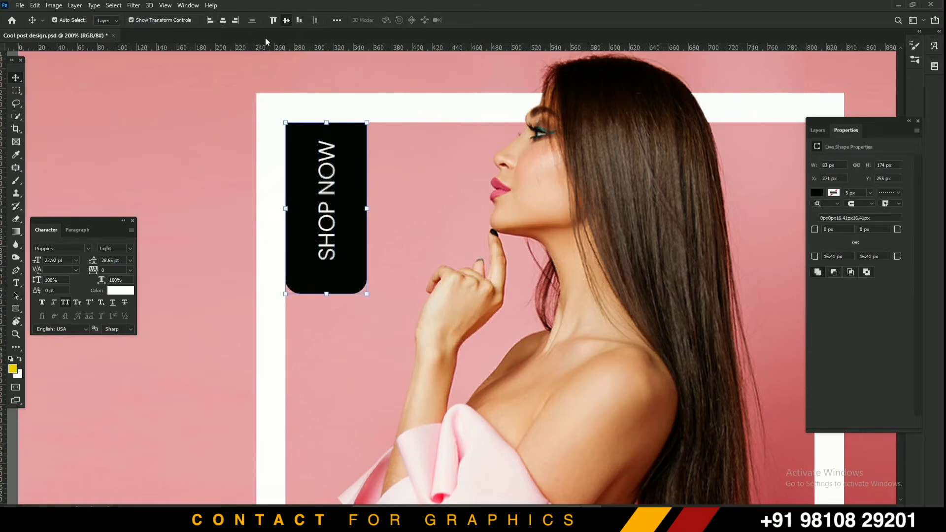
left_click(220, 101)
Step: Change only the word NOW in the SHOP NOW text to the Poppins Black weight and commit the edit
left_click(325, 175)
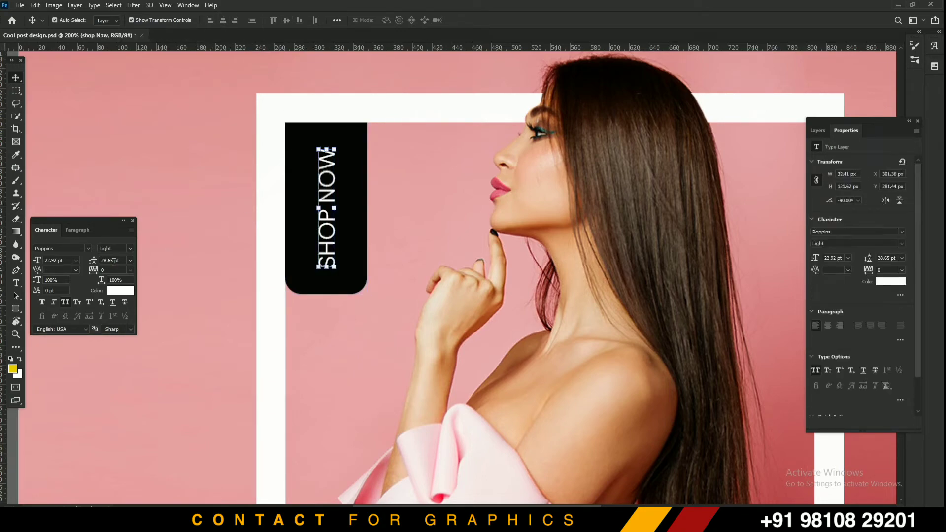
left_click(16, 283)
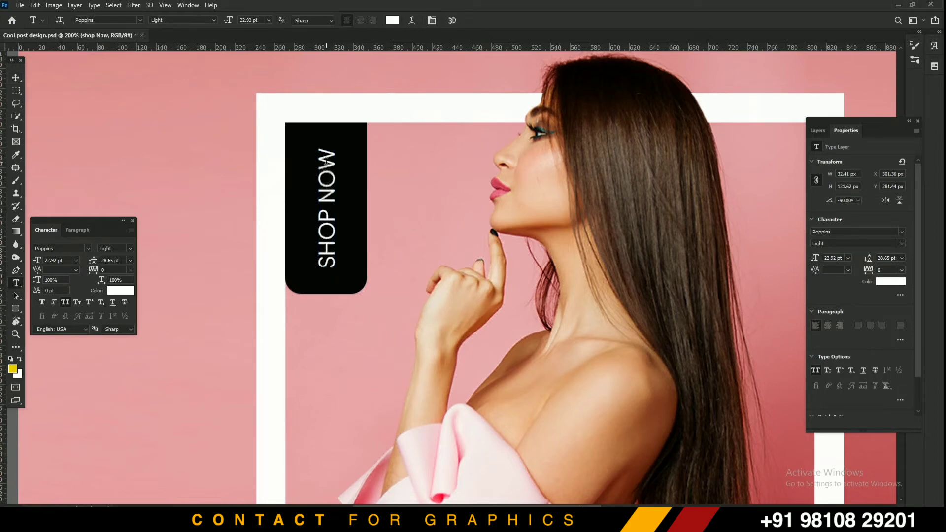
left_click_drag(325, 150, 328, 202)
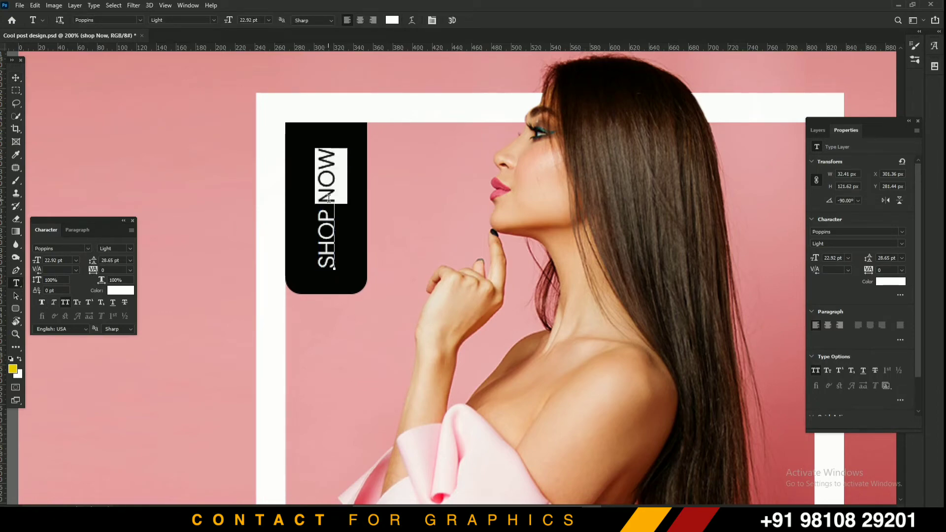
left_click(129, 249)
left_click(143, 384)
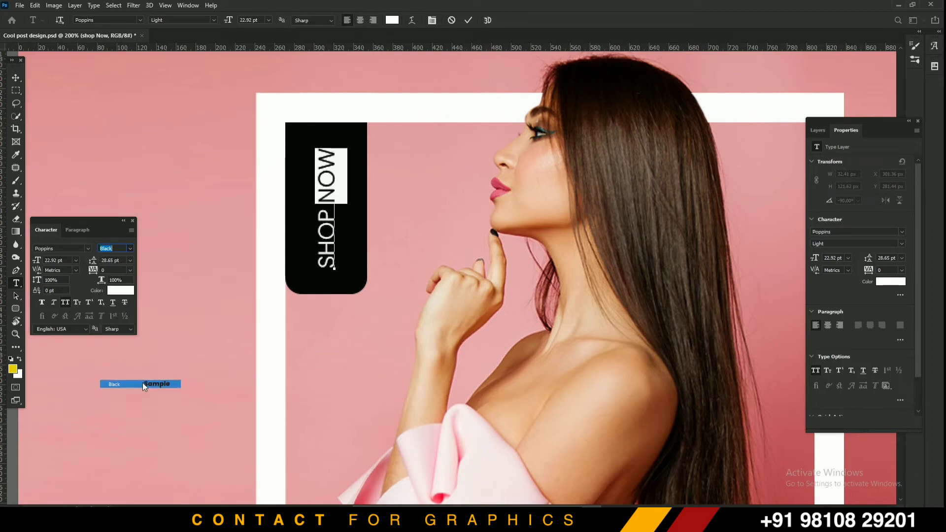
left_click(15, 79)
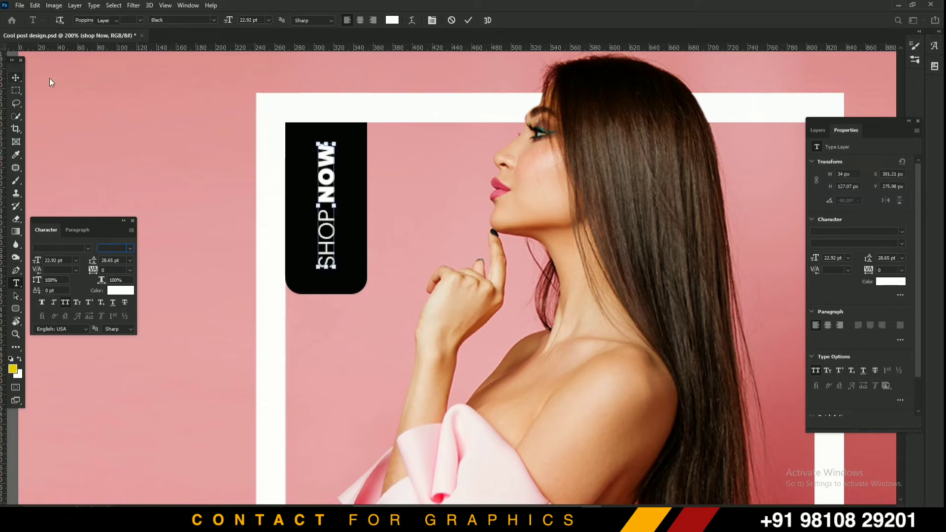
left_click(365, 230)
left_click(213, 219)
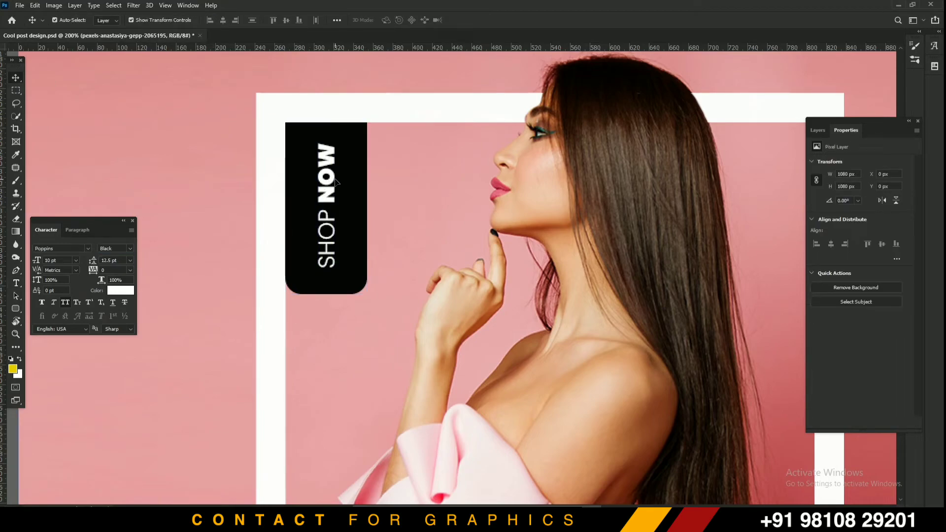
Step: Enlarge the SHOP NOW text to about 129% and centre it horizontally on the black rectangle
left_click(326, 148)
key("ctrl+t")
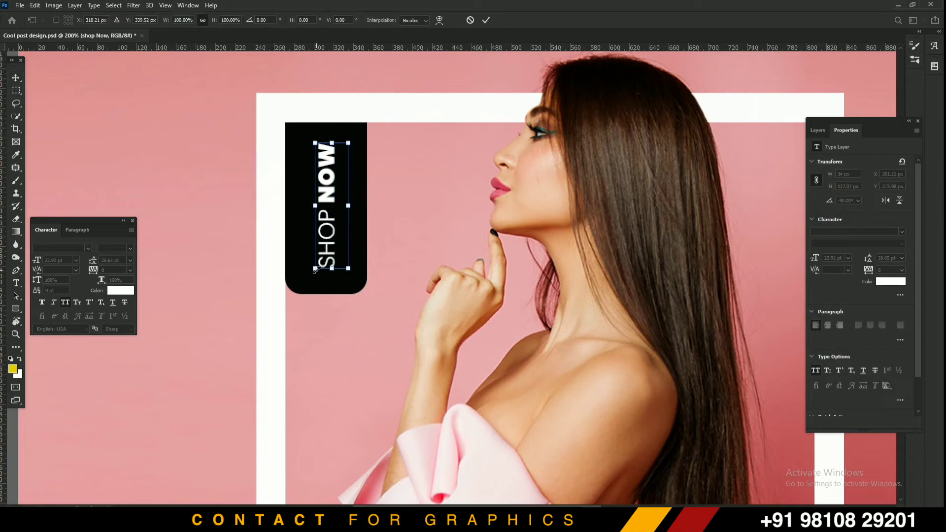
left_click_drag(316, 270, 309, 289)
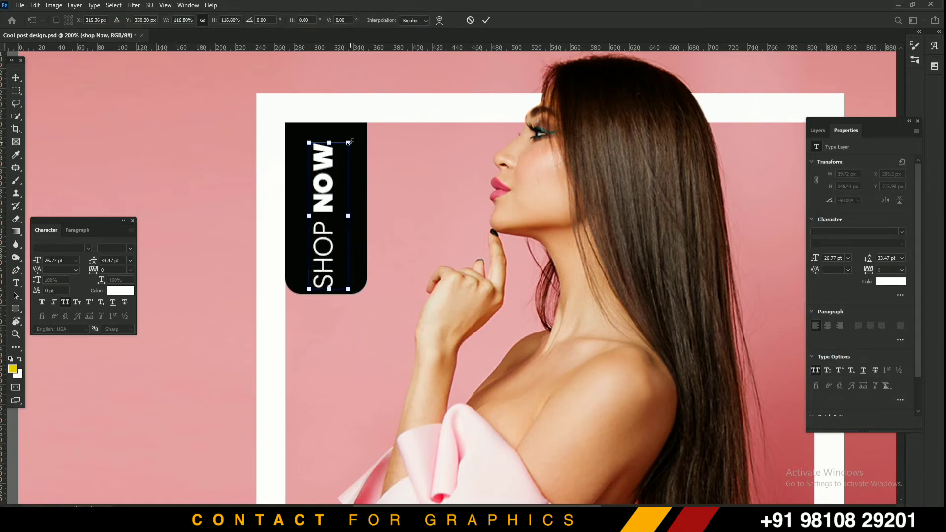
left_click_drag(349, 142, 352, 127)
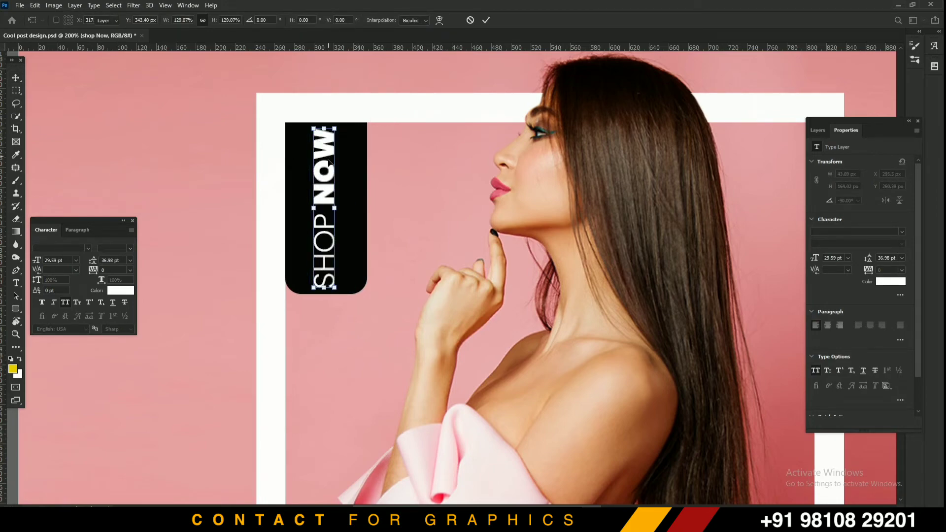
key("Return")
left_click(291, 190)
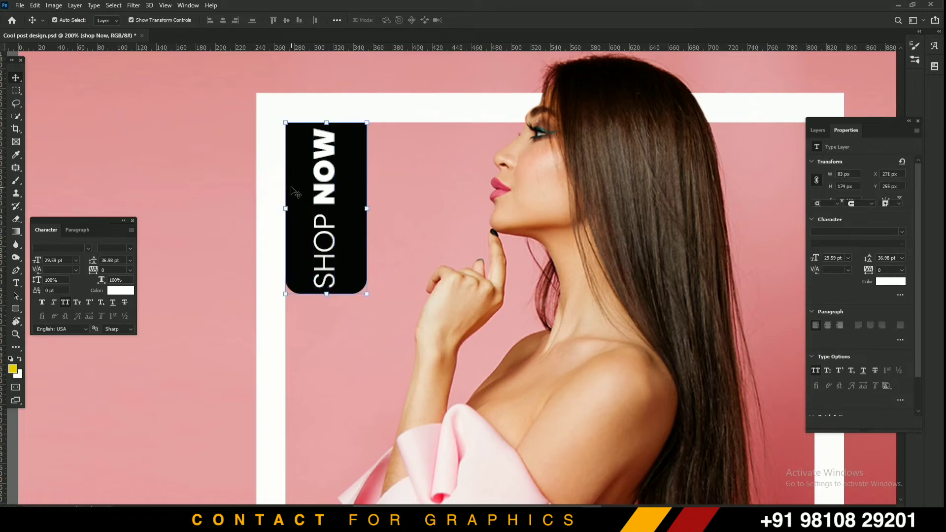
left_click(223, 21)
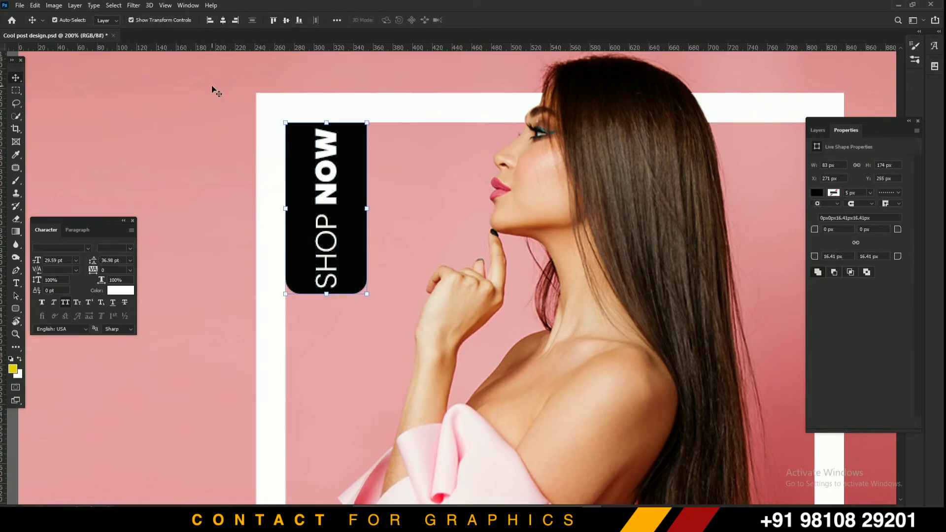
left_click(212, 87)
Step: Examine the whole composition and, up close, the woman's overlap with the white frame and the SHOP NOW tag
key("ctrl+minus")
key("ctrl+minus")
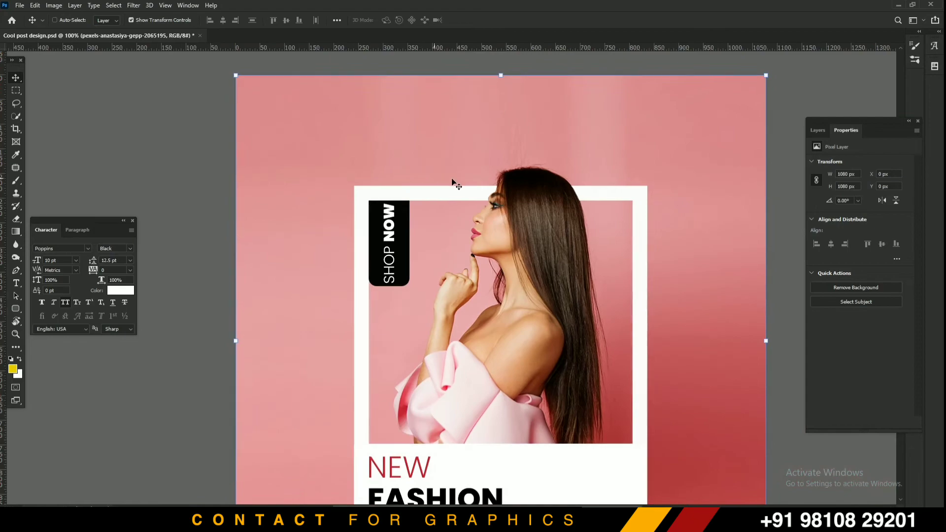
left_click(171, 160)
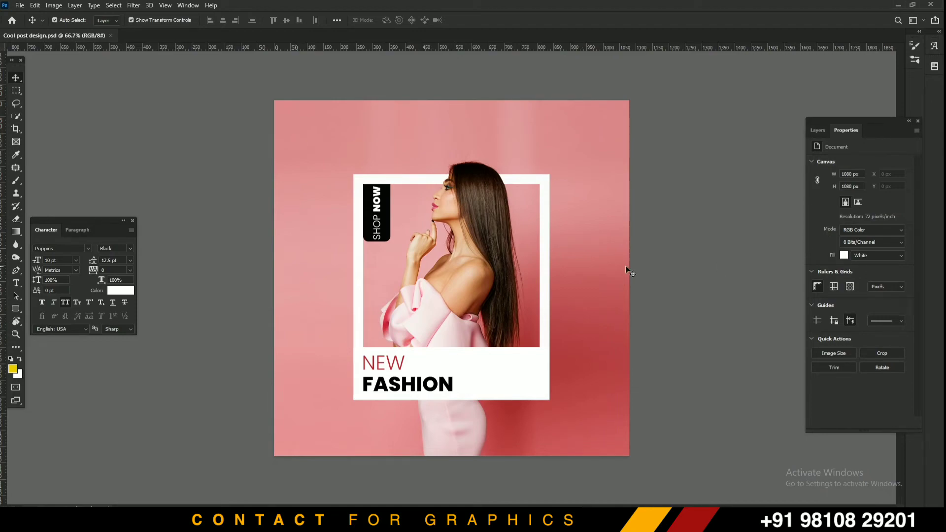
key("ctrl+plus")
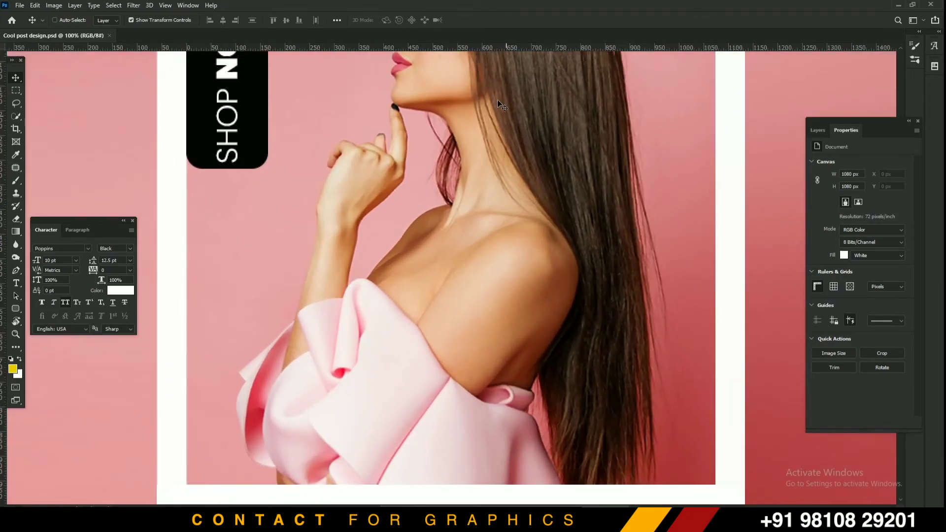
left_click_drag(514, 76, 499, 215)
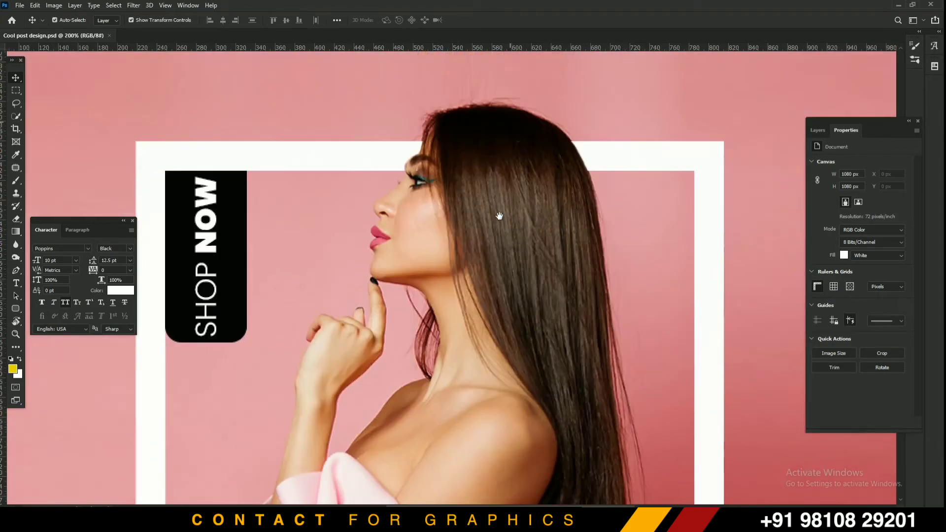
left_click_drag(505, 249, 503, 234)
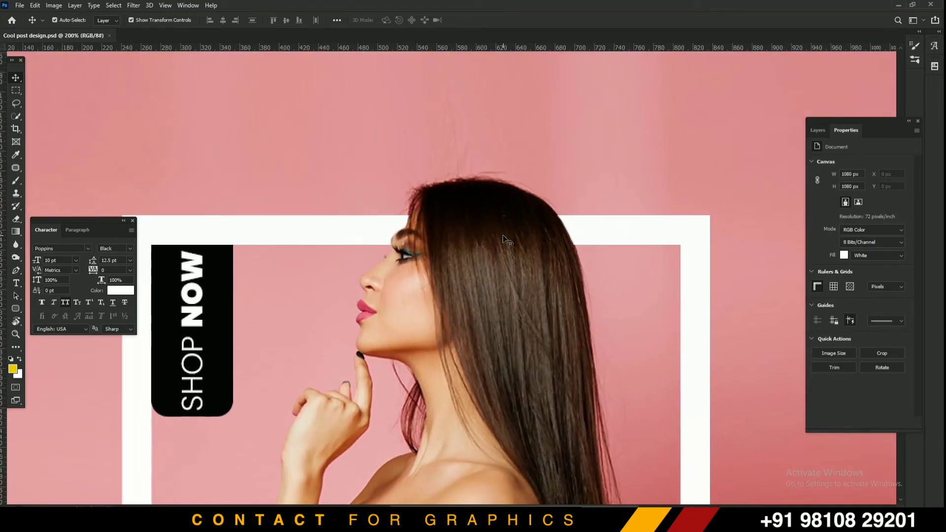
key("ctrl+minus")
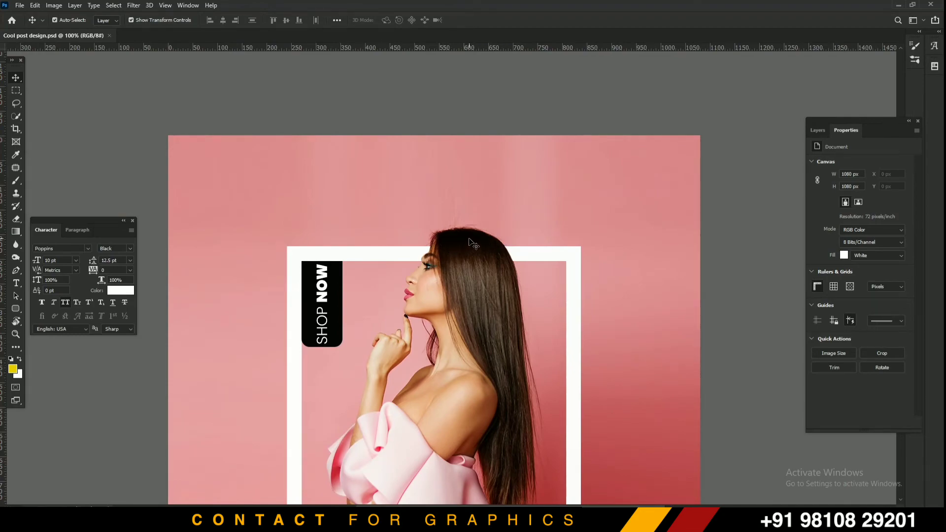
key("ctrl+minus")
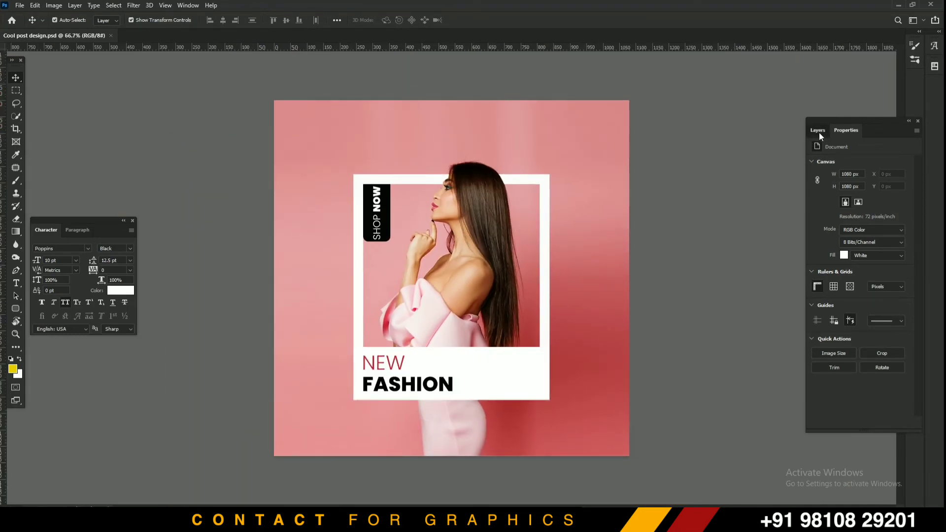
Step: Add a Color Balance adjustment above the shop Now layer, shift the midtones toward red and blue, and save the document
left_click(820, 132)
left_click(868, 197)
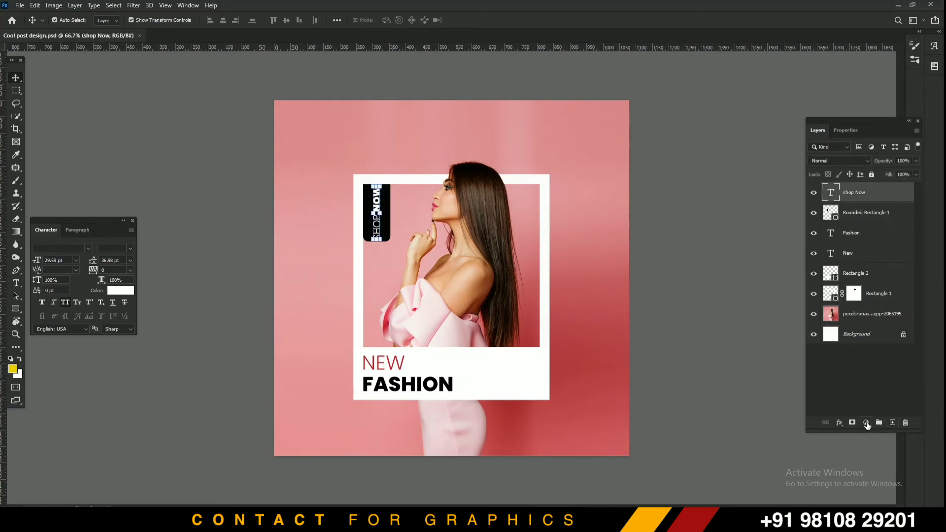
left_click(866, 423)
left_click(891, 335)
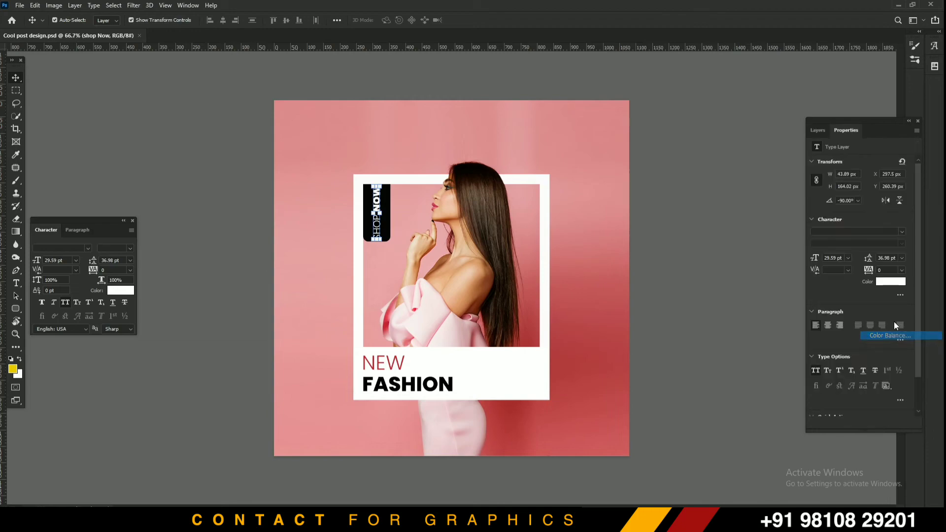
left_click_drag(853, 185, 859, 186)
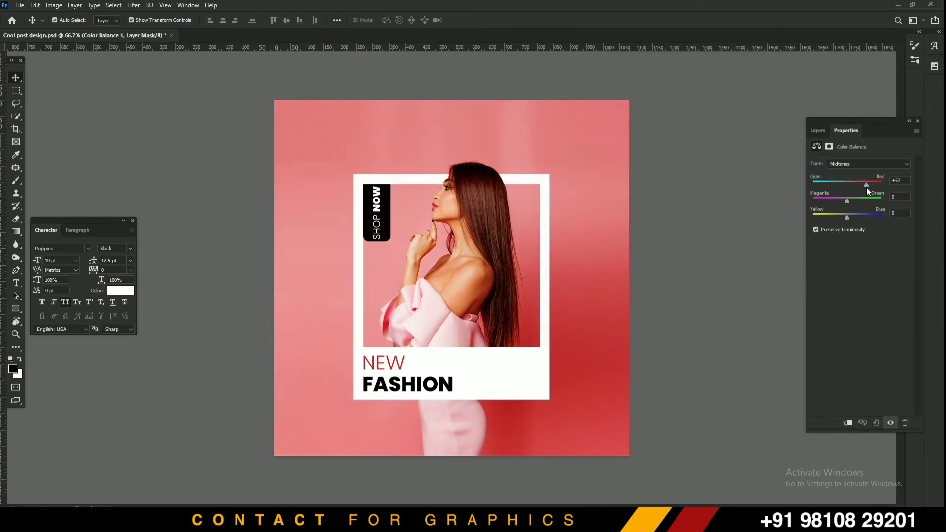
mouse_move(845, 202)
left_mouse_down()
mouse_move(861, 199)
mouse_move(845, 202)
mouse_move(850, 219)
left_mouse_up()
left_click(824, 131)
key("ctrl+s")
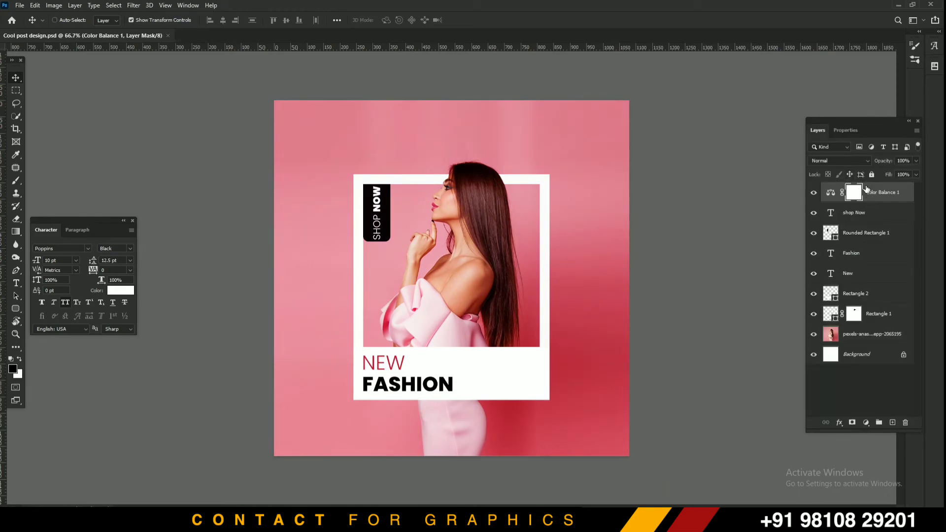
Step: Add a Selective Color adjustment with Reds set to Cyan +9, Yellow -14 and Black -5, and save the document
left_click(866, 423)
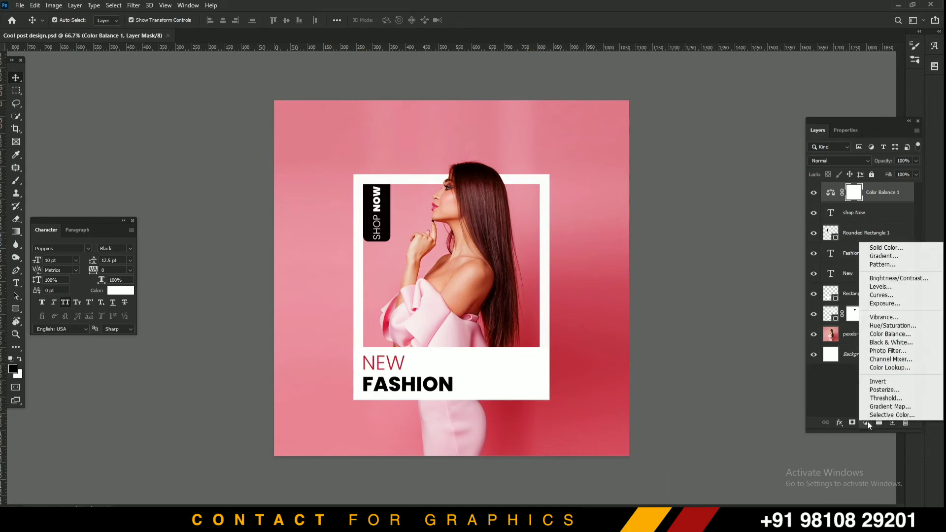
left_click(894, 414)
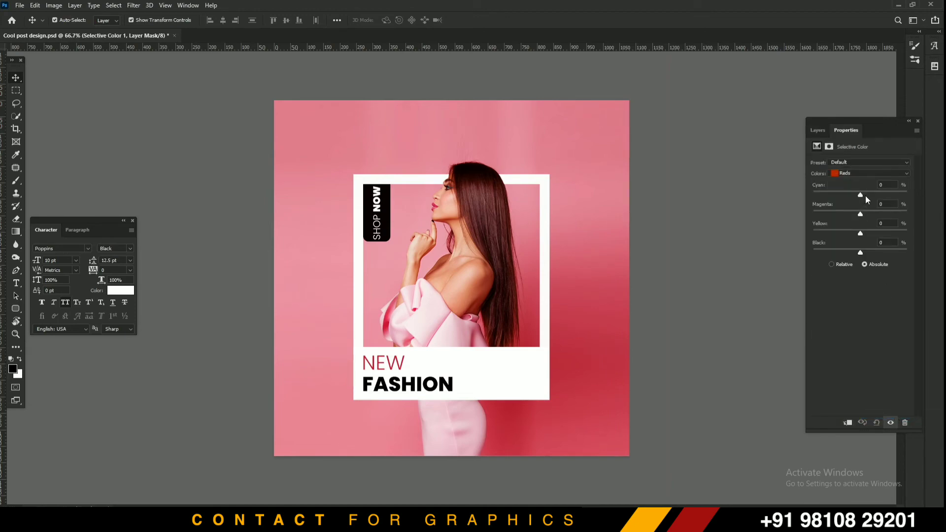
mouse_move(862, 194)
left_mouse_down()
mouse_move(877, 194)
mouse_move(851, 199)
left_mouse_up()
mouse_move(862, 251)
left_mouse_down()
mouse_move(877, 250)
mouse_move(850, 252)
mouse_move(859, 253)
left_mouse_up()
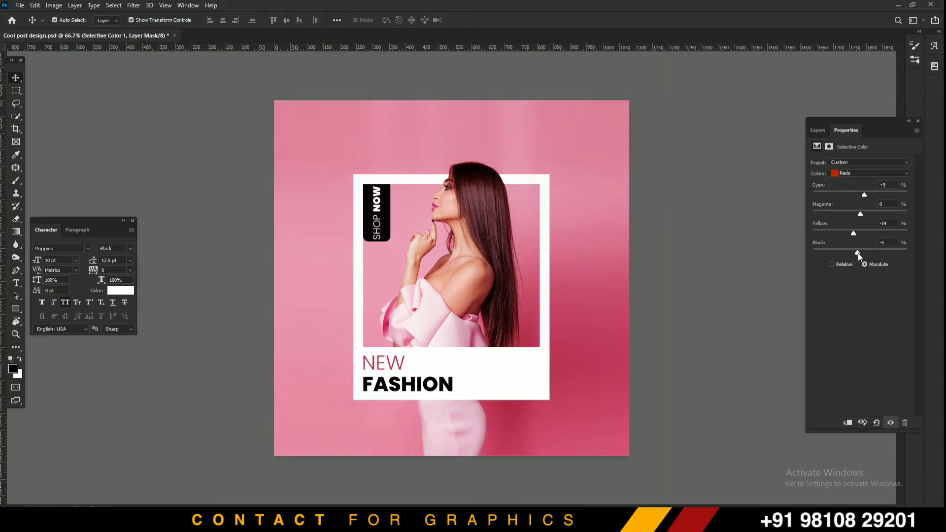
left_click(813, 132)
key("ctrl+s")
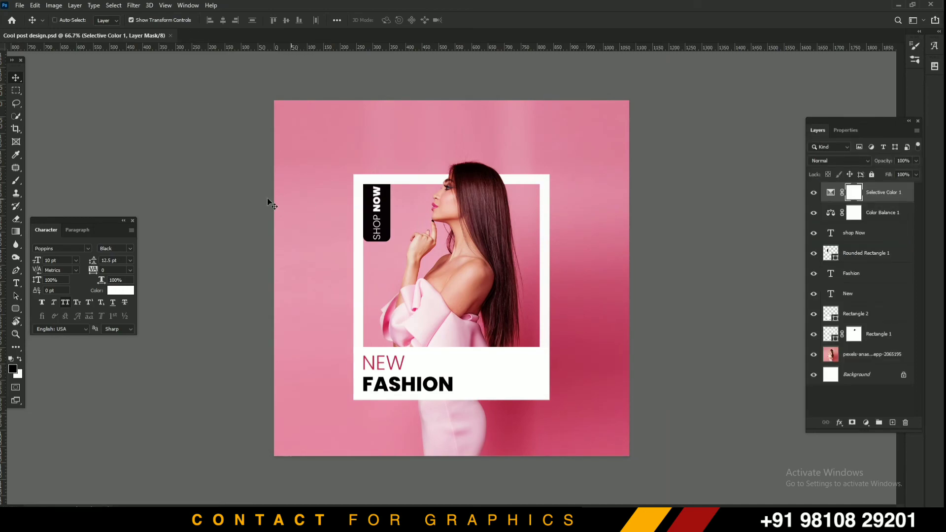
Step: Save a JPEG version of the finished design as Cool post design on Local Disk (E:)
left_click(20, 5)
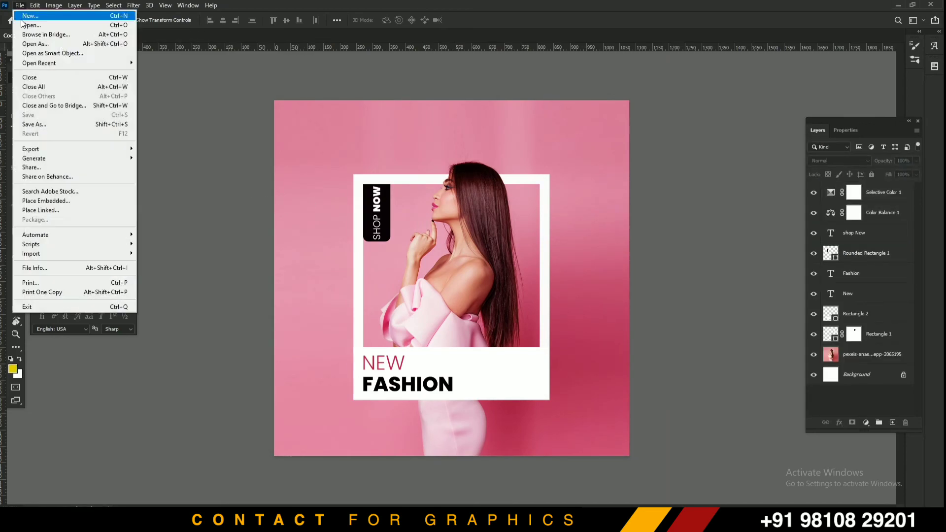
mouse_move(53, 152)
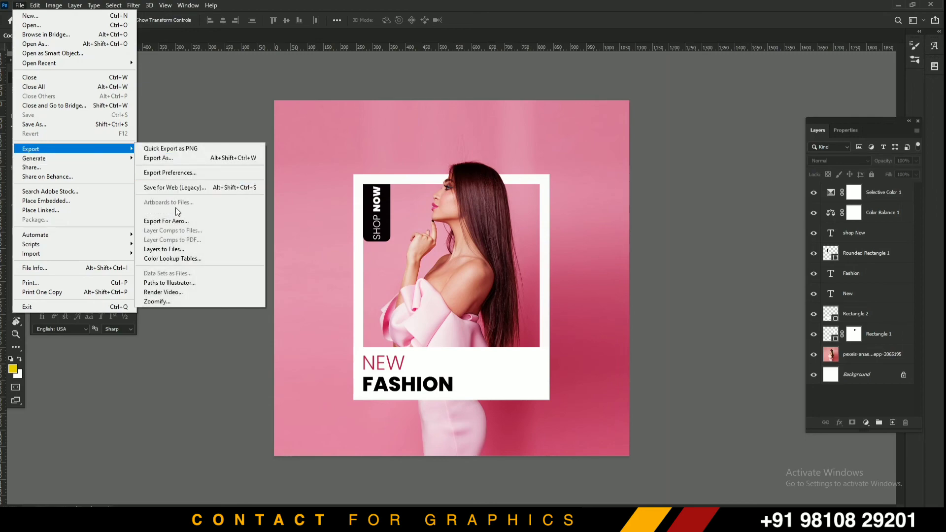
left_click(154, 126)
left_click(25, 7)
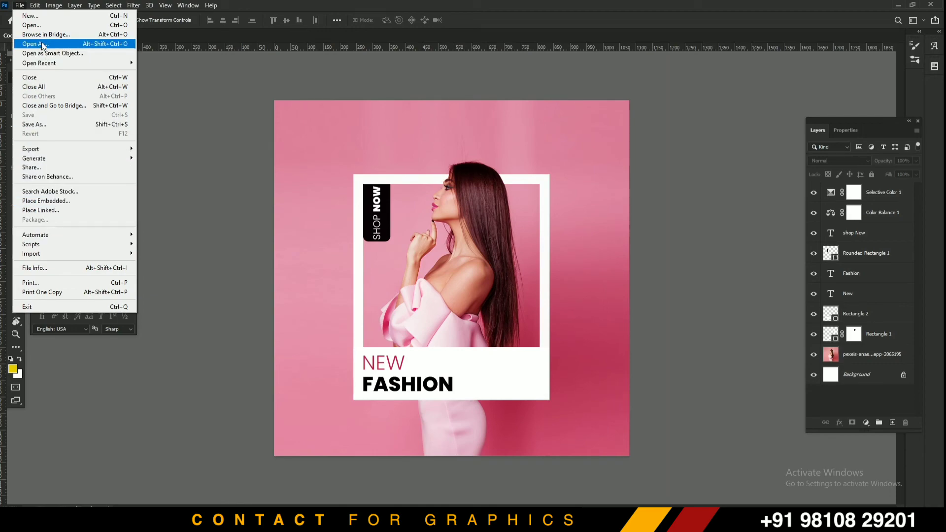
left_click(41, 123)
left_click(165, 374)
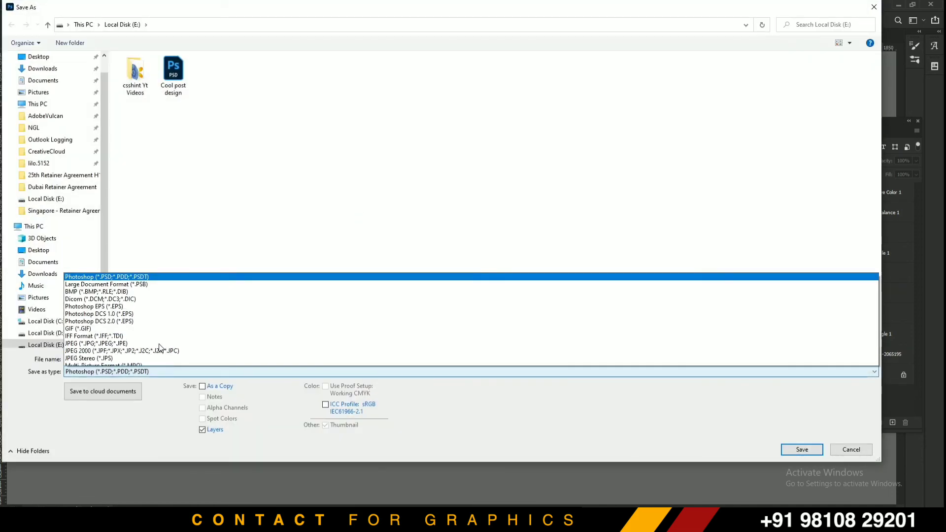
left_click(124, 272)
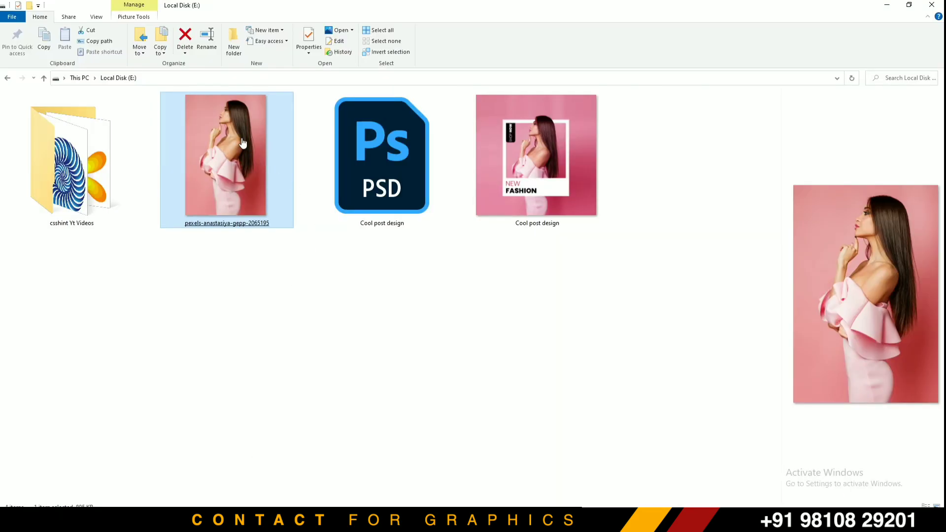
Step: View the original woman photo in Photos and compare it with Cool post design.jpg, examining the export's details up close
double_click(243, 143)
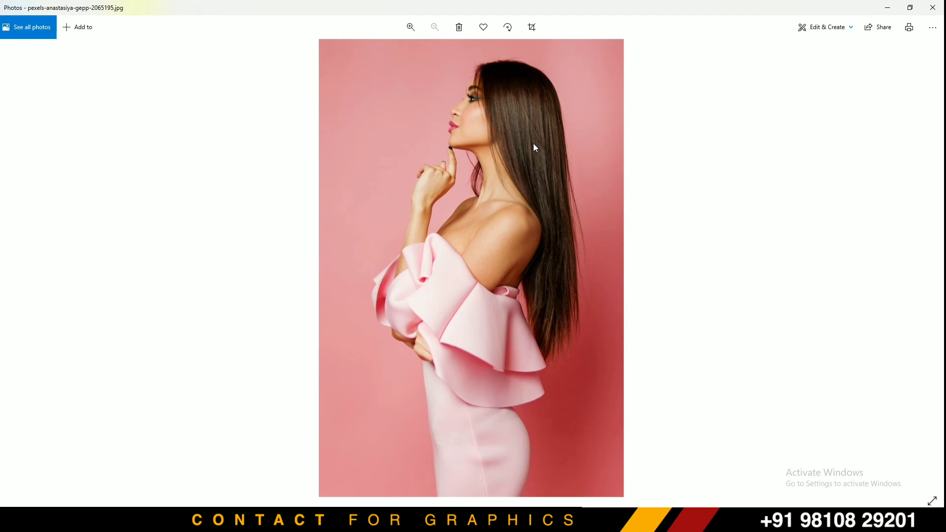
key("Left")
scroll(507, 129, "up", 3)
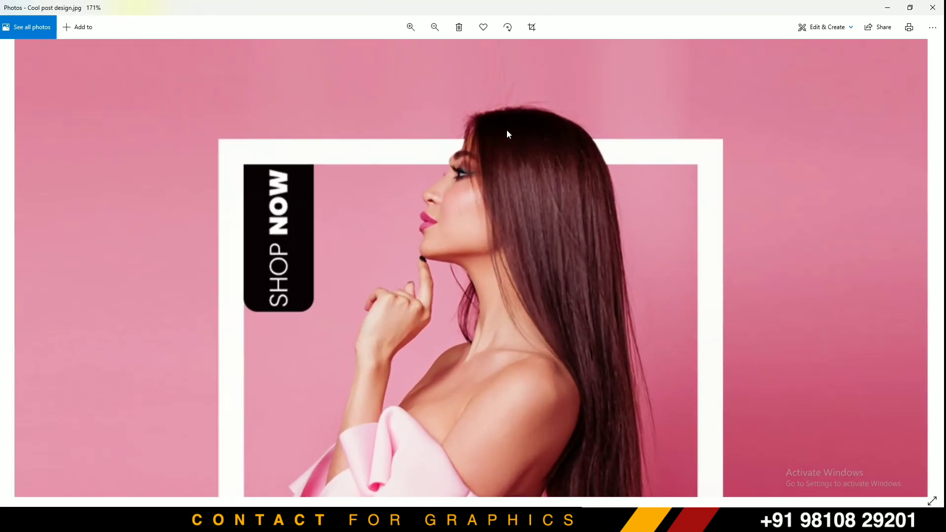
left_click_drag(563, 272, 553, 253)
left_click_drag(557, 330, 552, 251)
left_click_drag(554, 340, 553, 264)
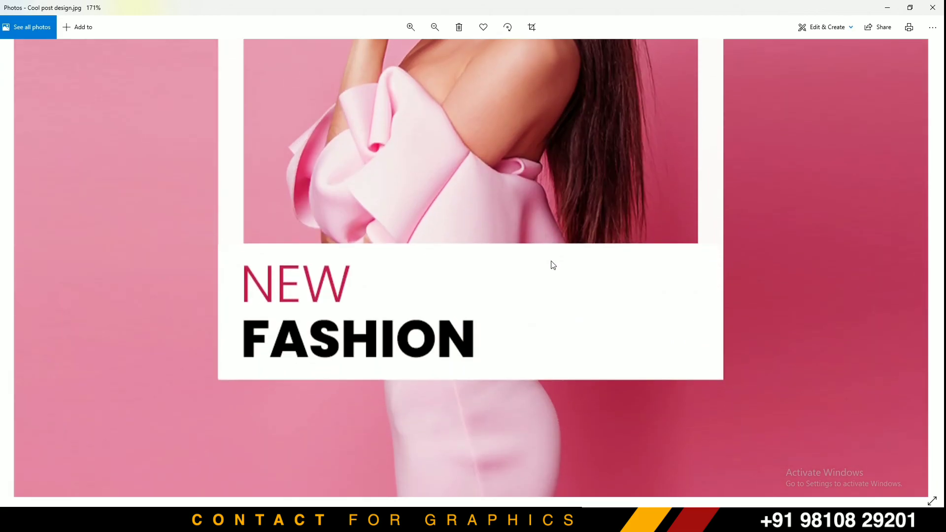
scroll(552, 261, "down", 3)
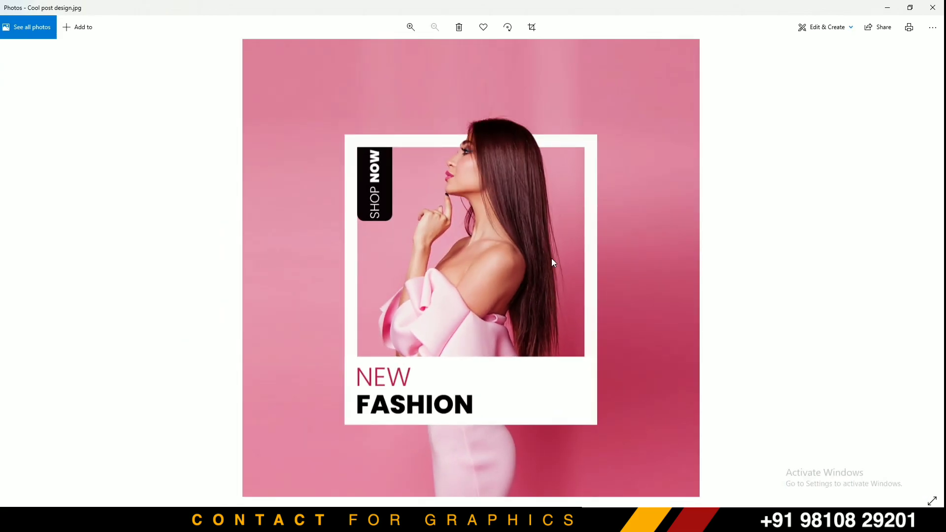